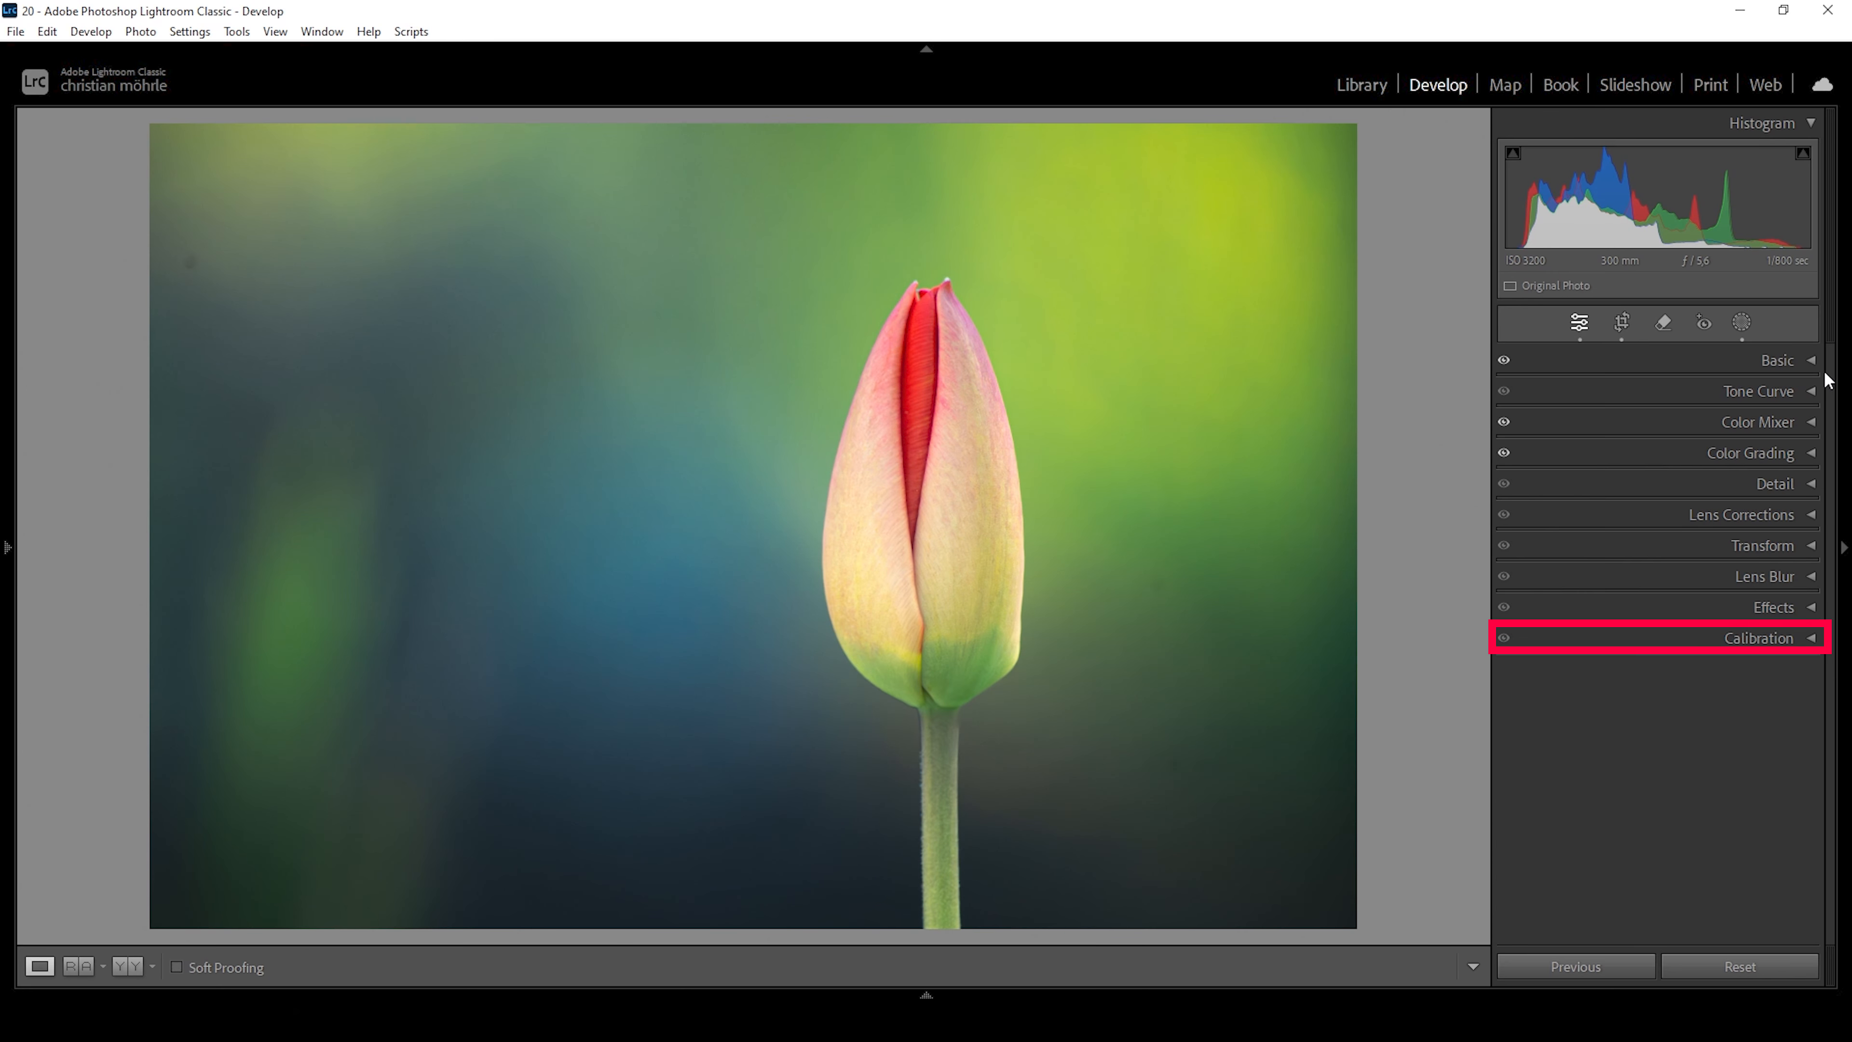
In the Calibration settings, set the Blue Primary hue to −16 and its saturation to +8.
click(1812, 639)
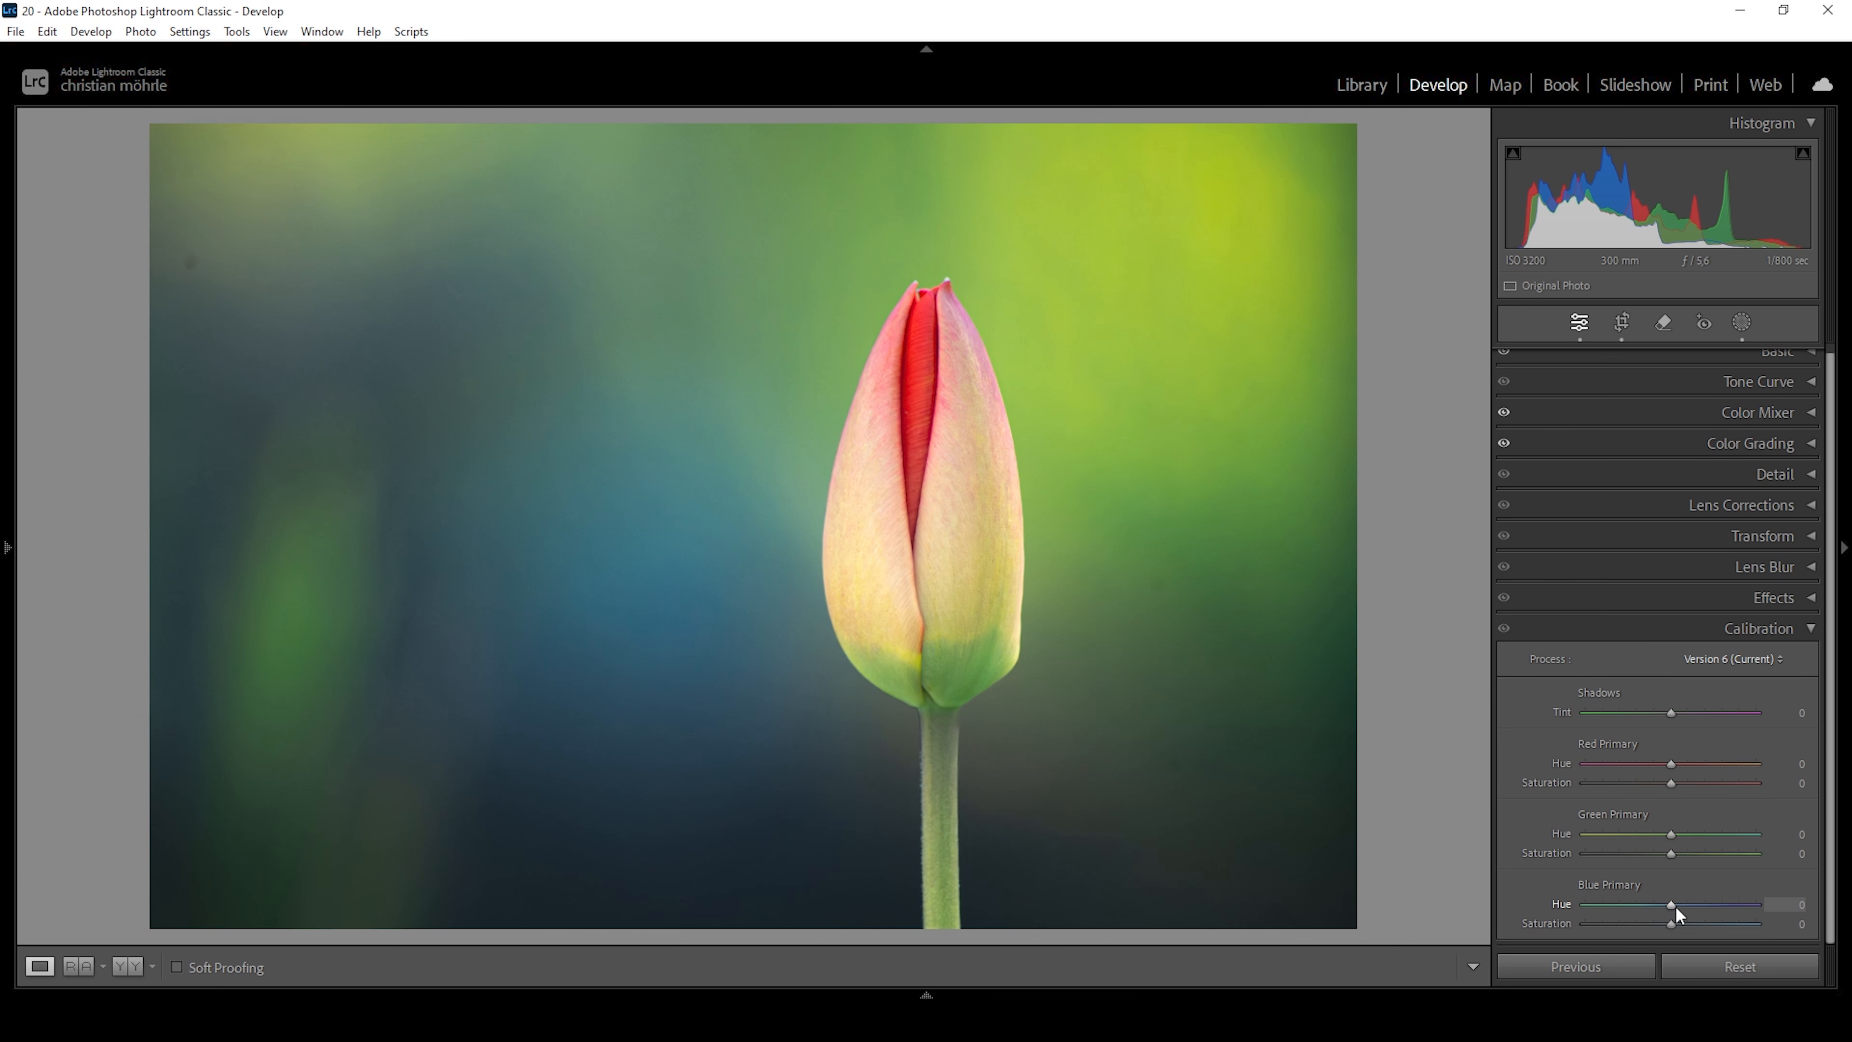
drag(1675, 906, 1661, 904)
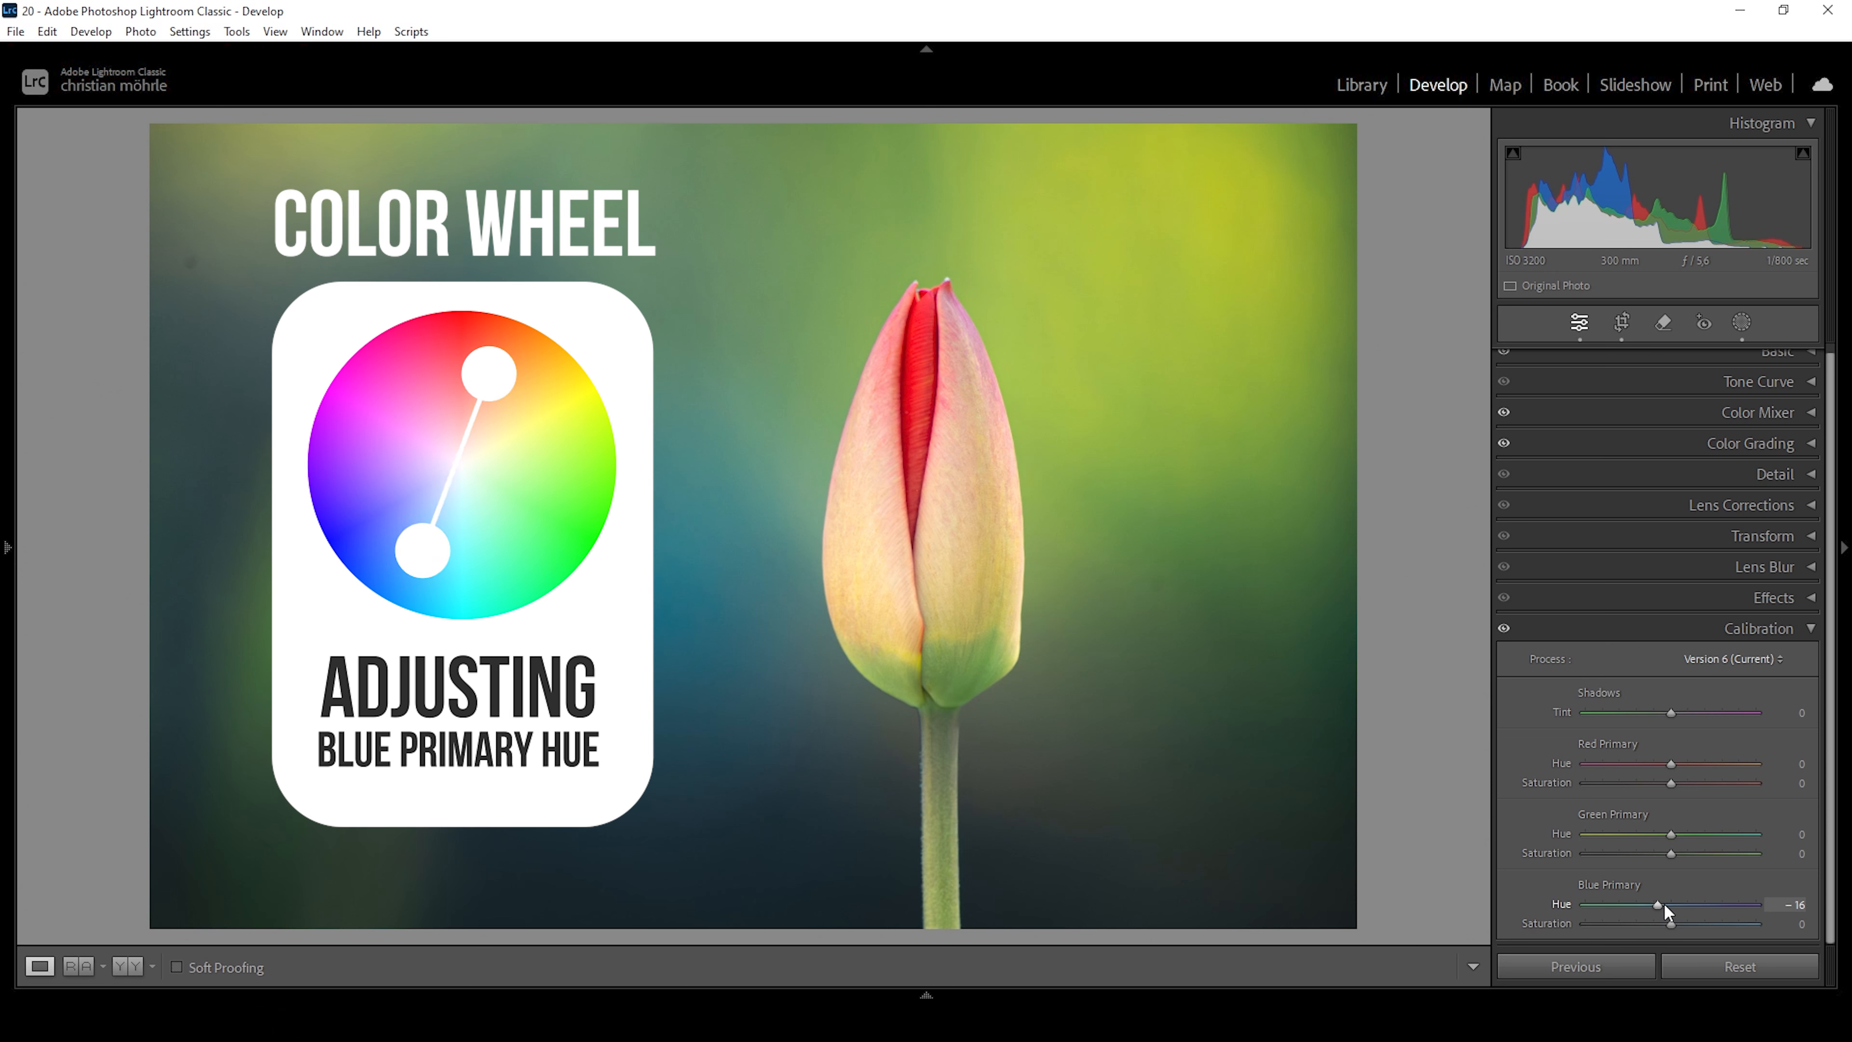
drag(1670, 923, 1680, 922)
Set the Green Primary hue to −18 and saturation to +26, and adjust the Red Primary hue.
drag(1670, 834, 1652, 834)
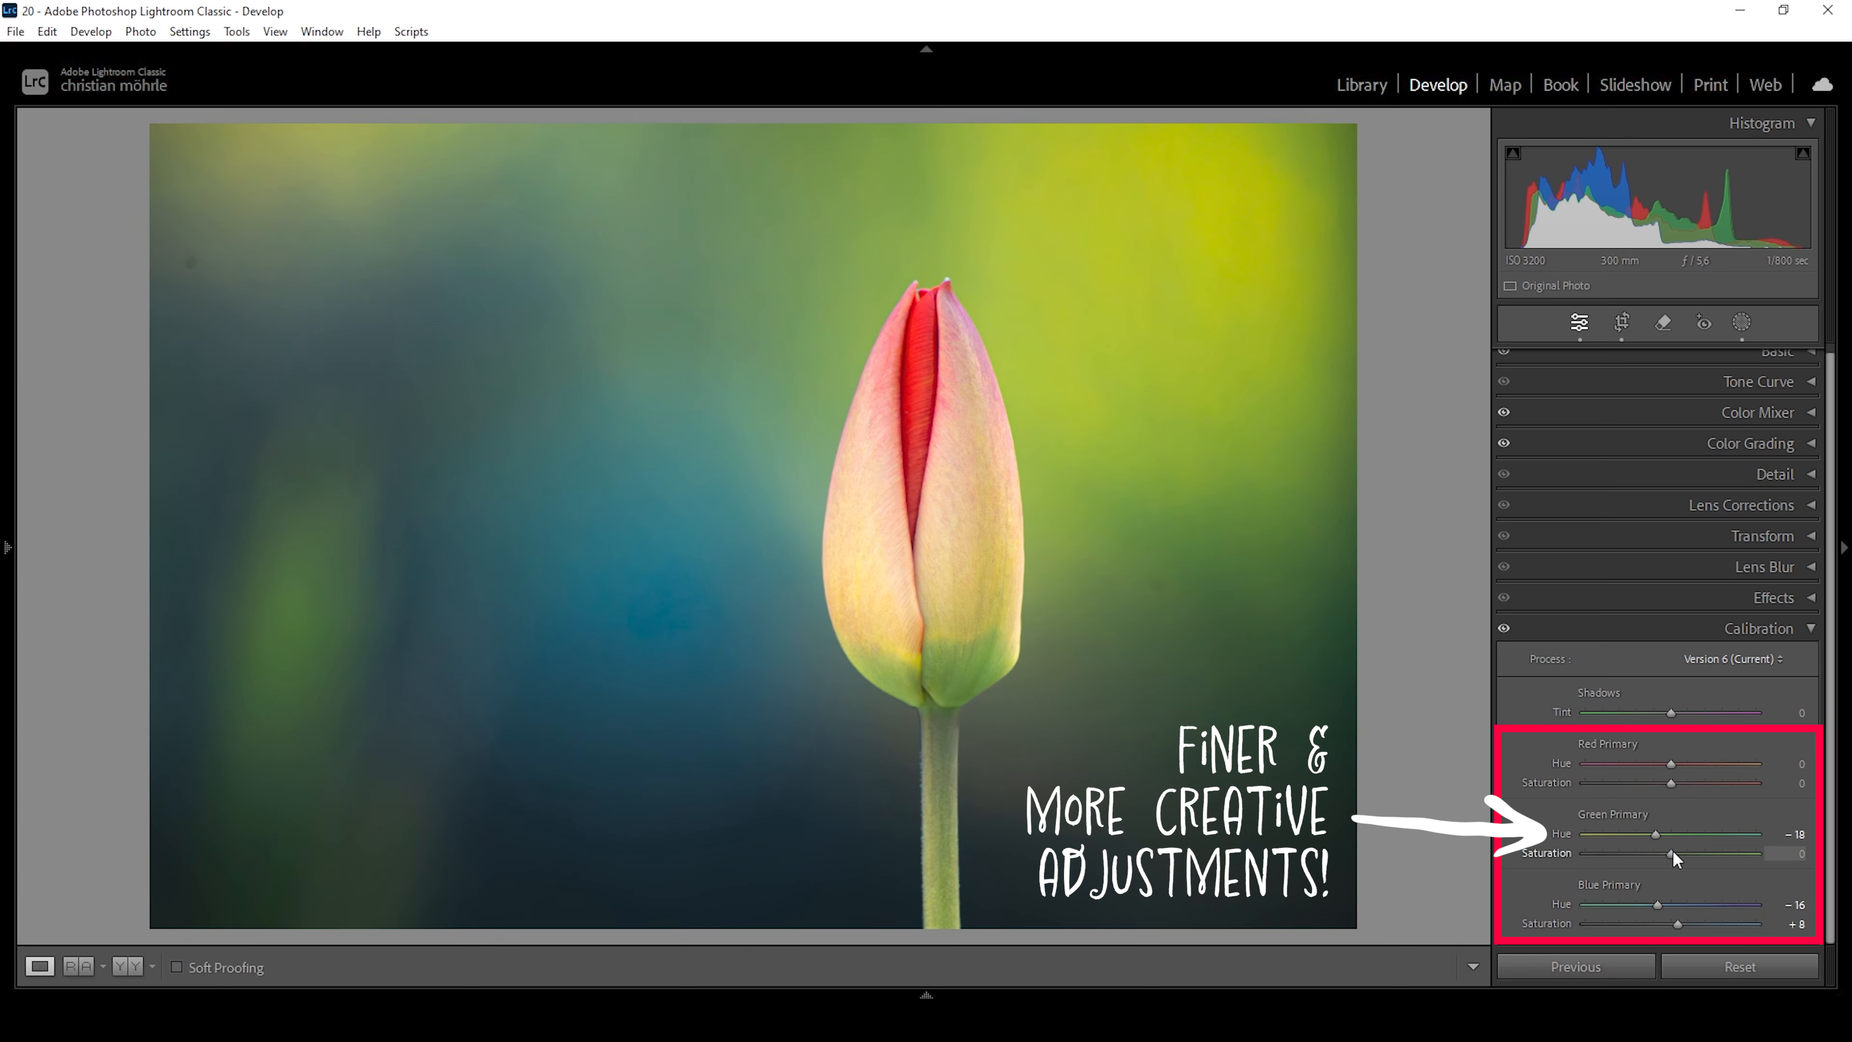
drag(1673, 851, 1693, 852)
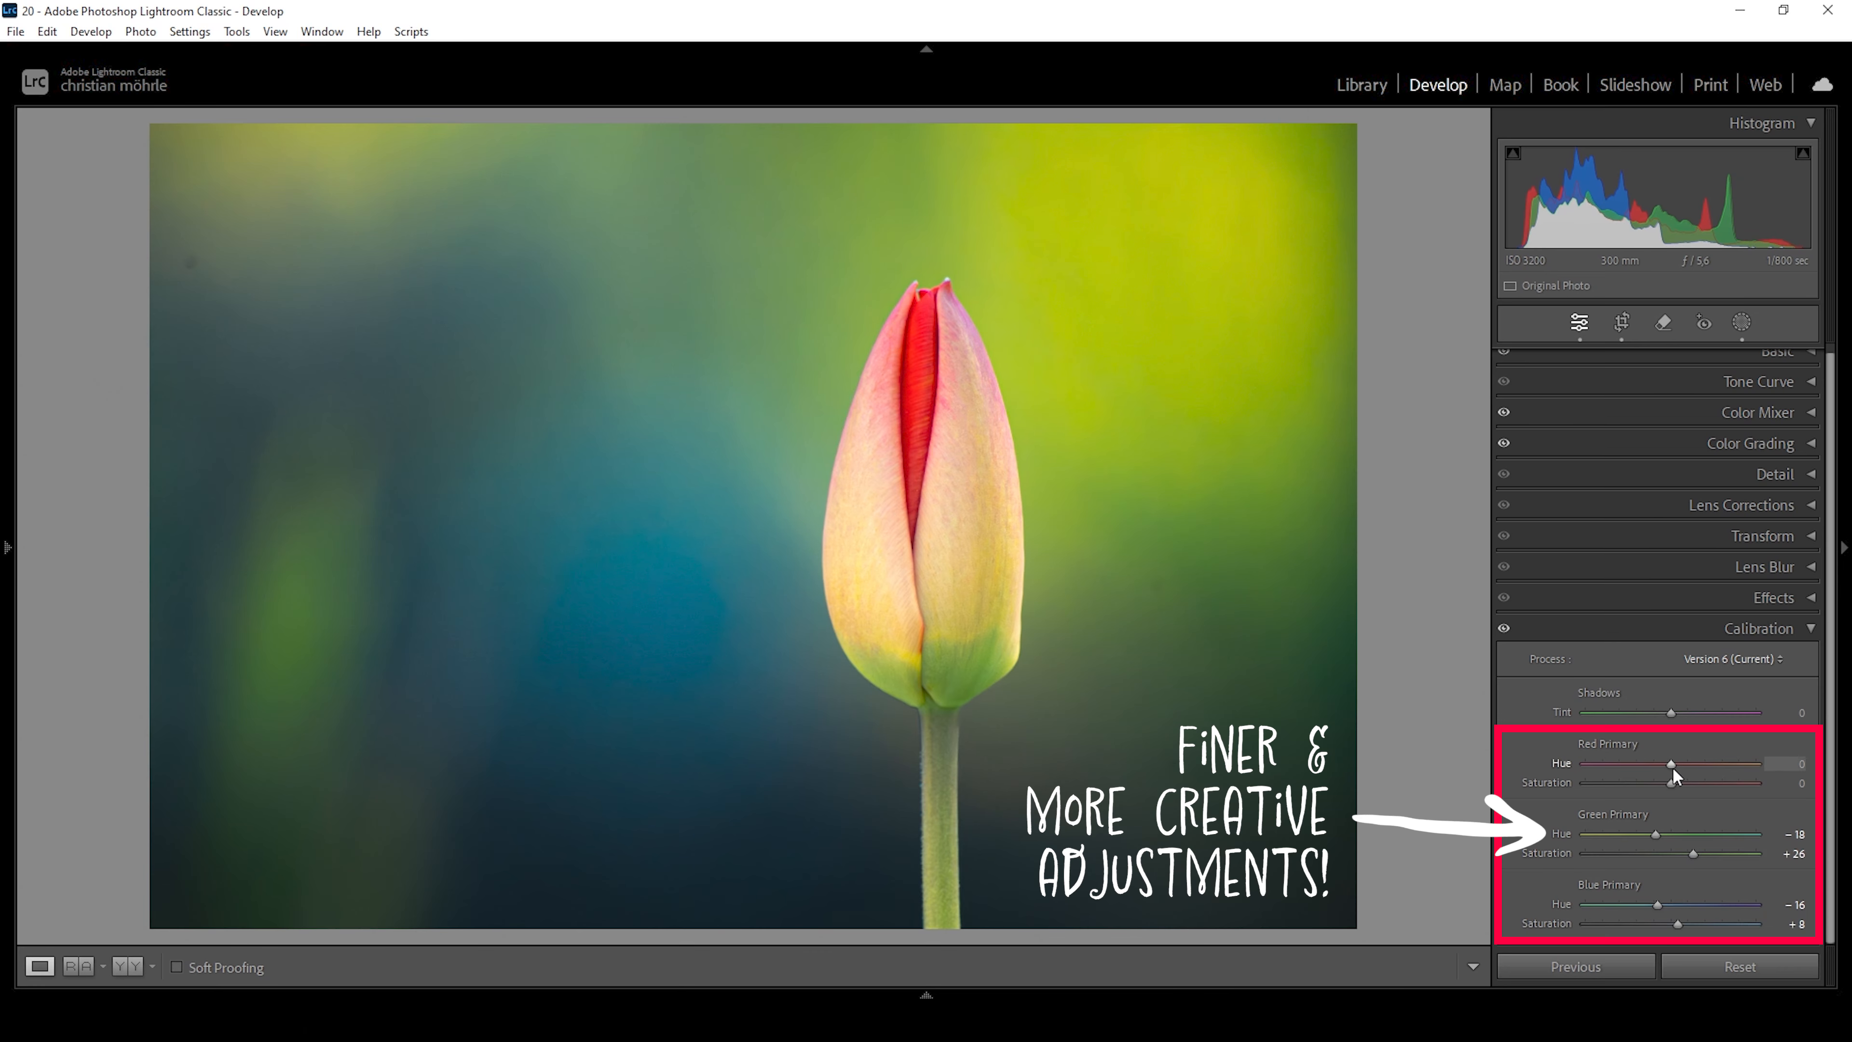
drag(1664, 766, 1669, 770)
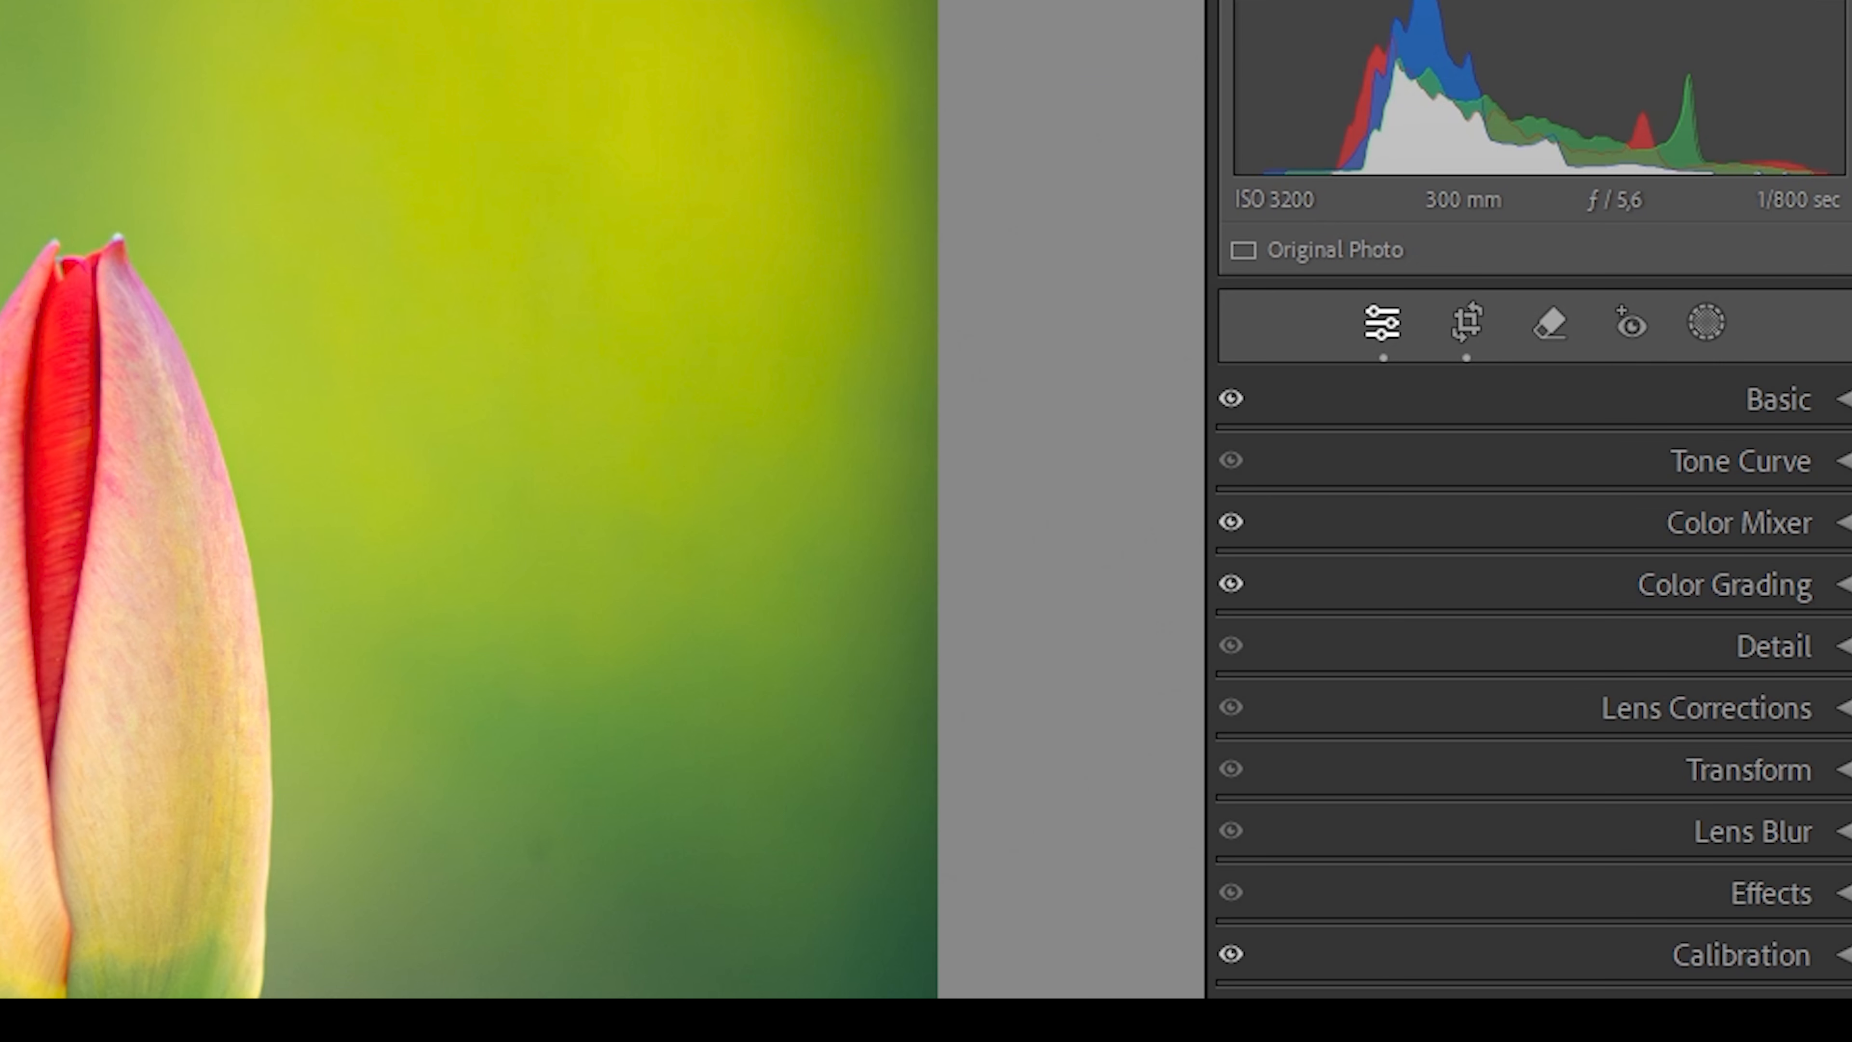
Mask the lower background with an inverted subject selection minus a linear gradient over the upper area, and lower the mask's exposure.
click(1719, 327)
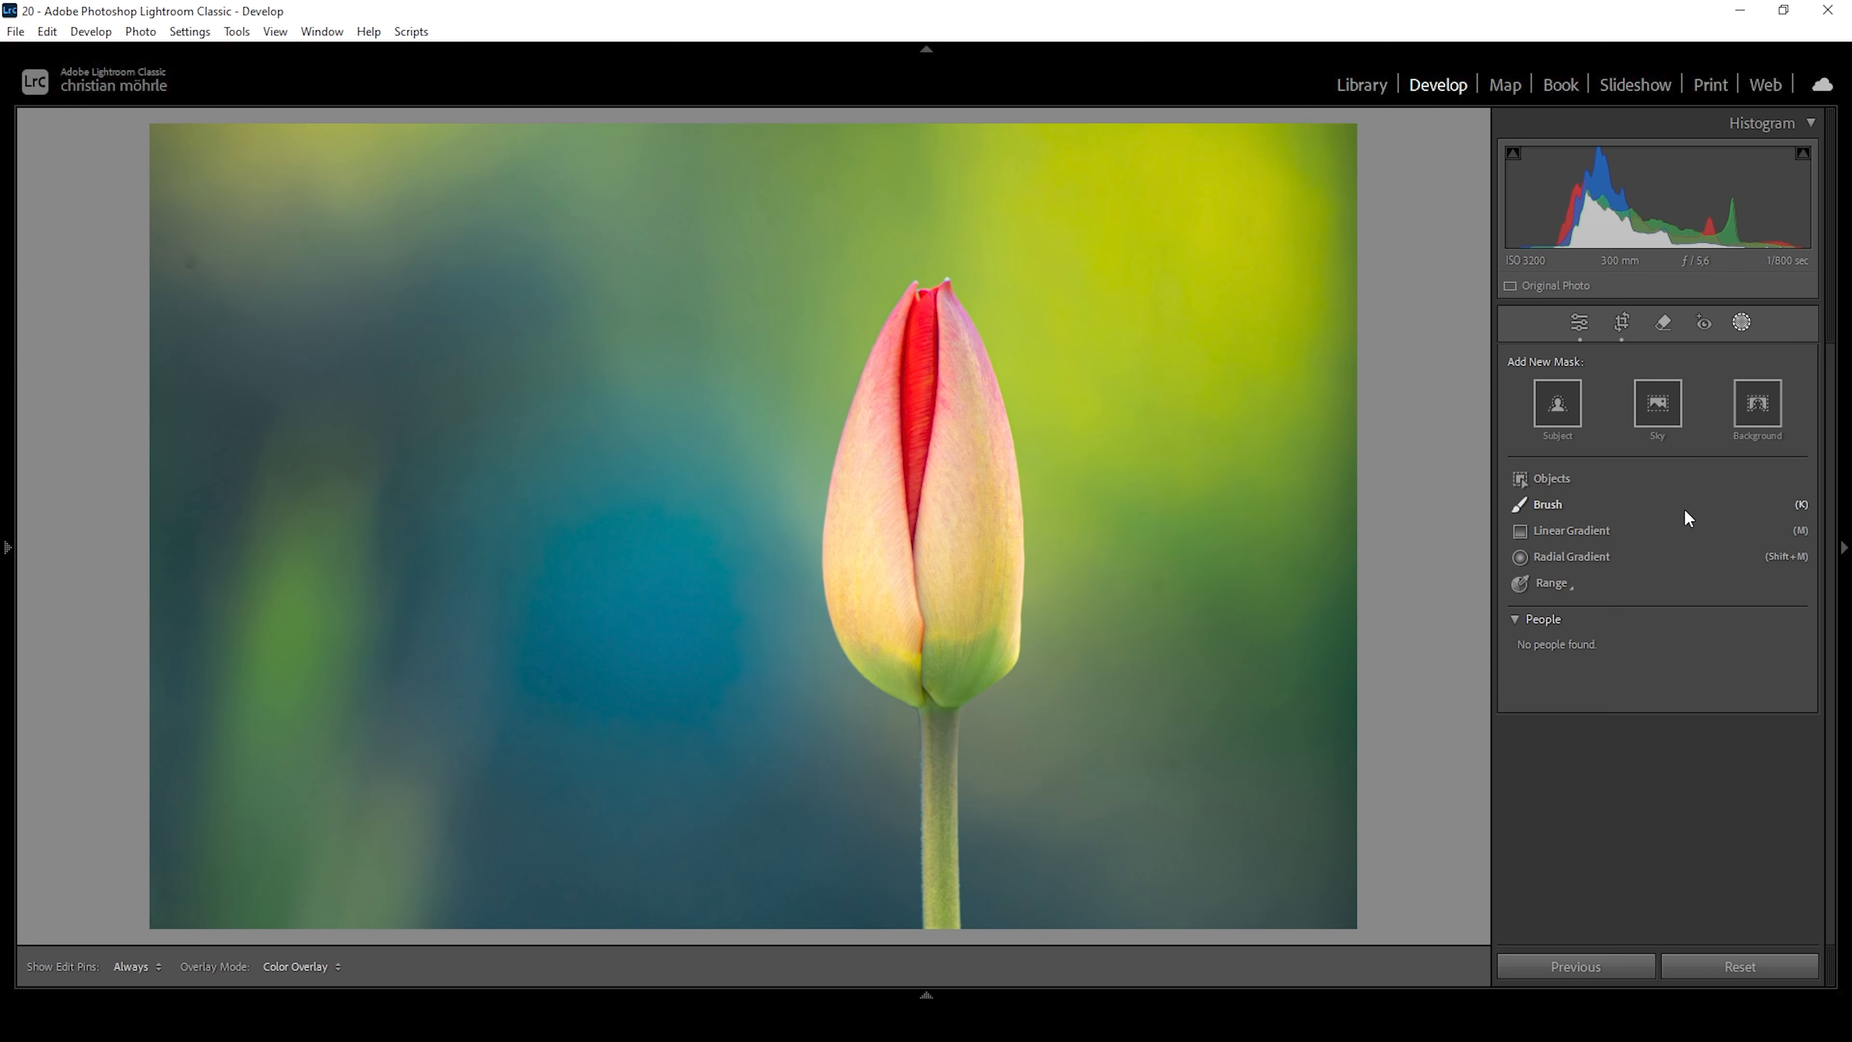
click(1547, 400)
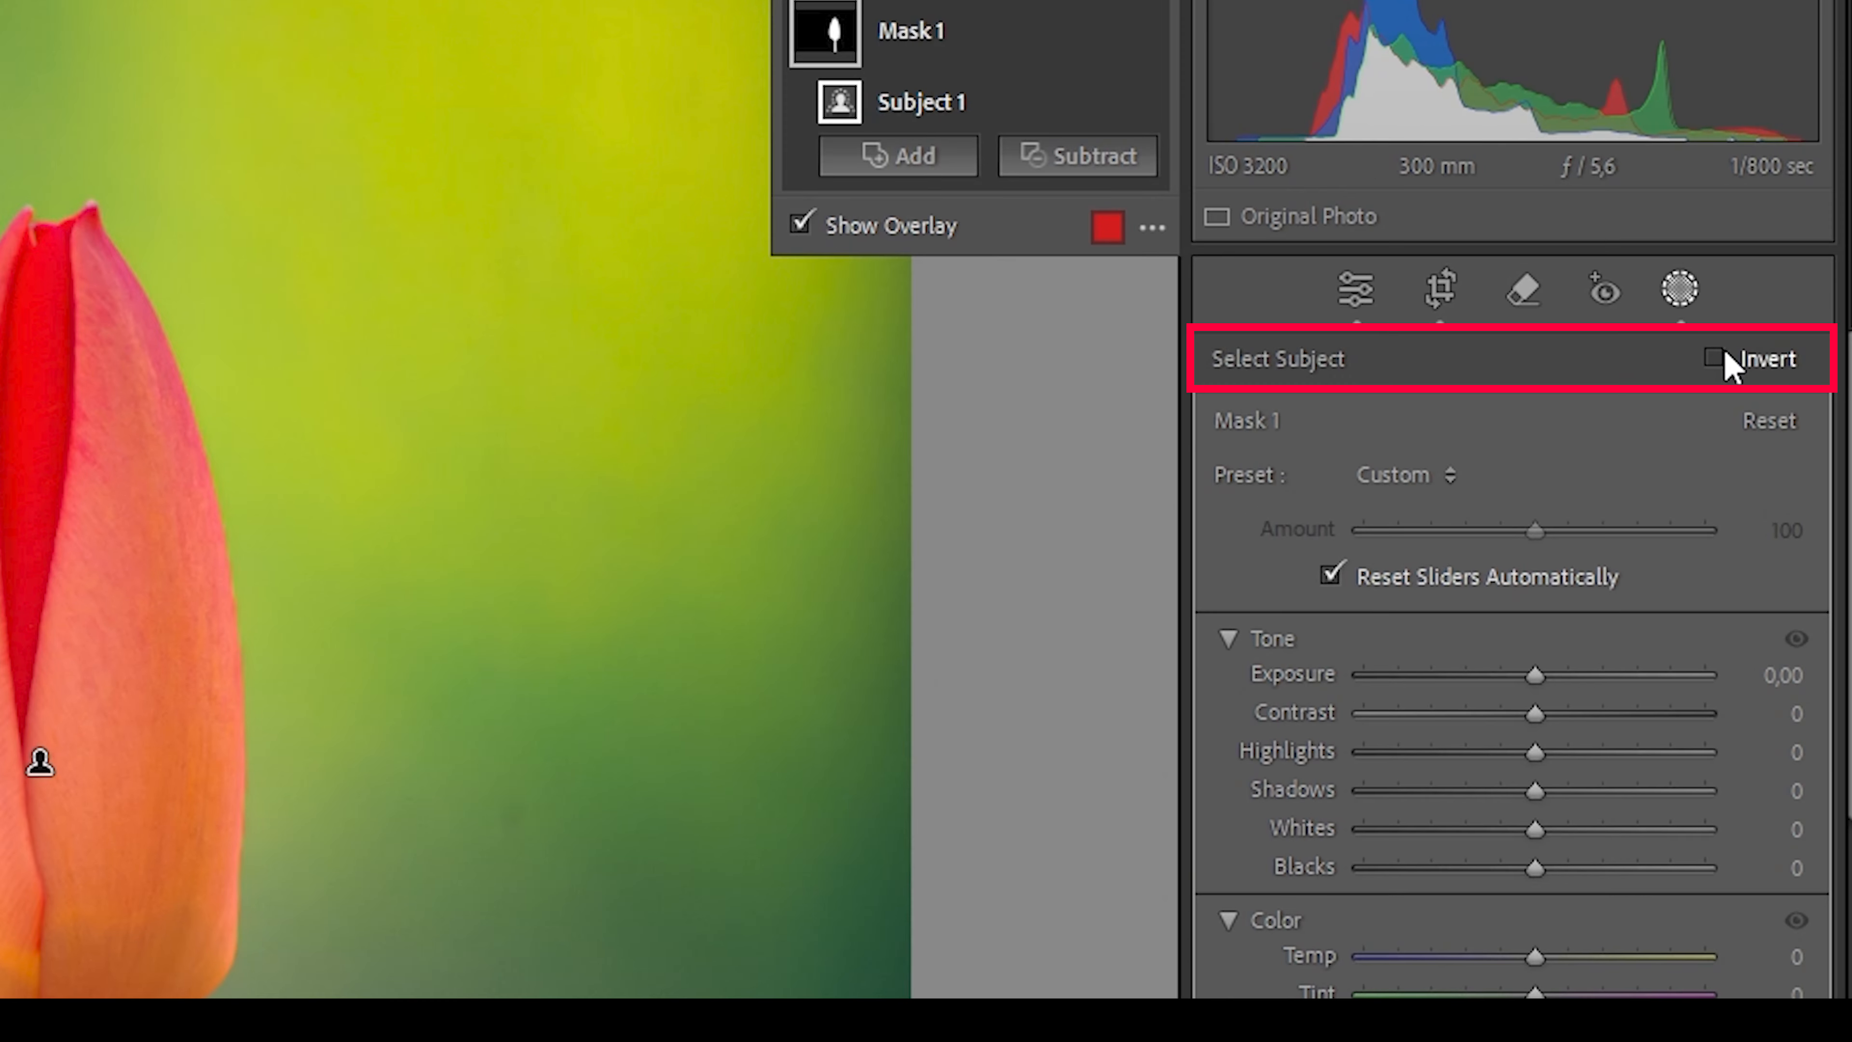
click(1760, 356)
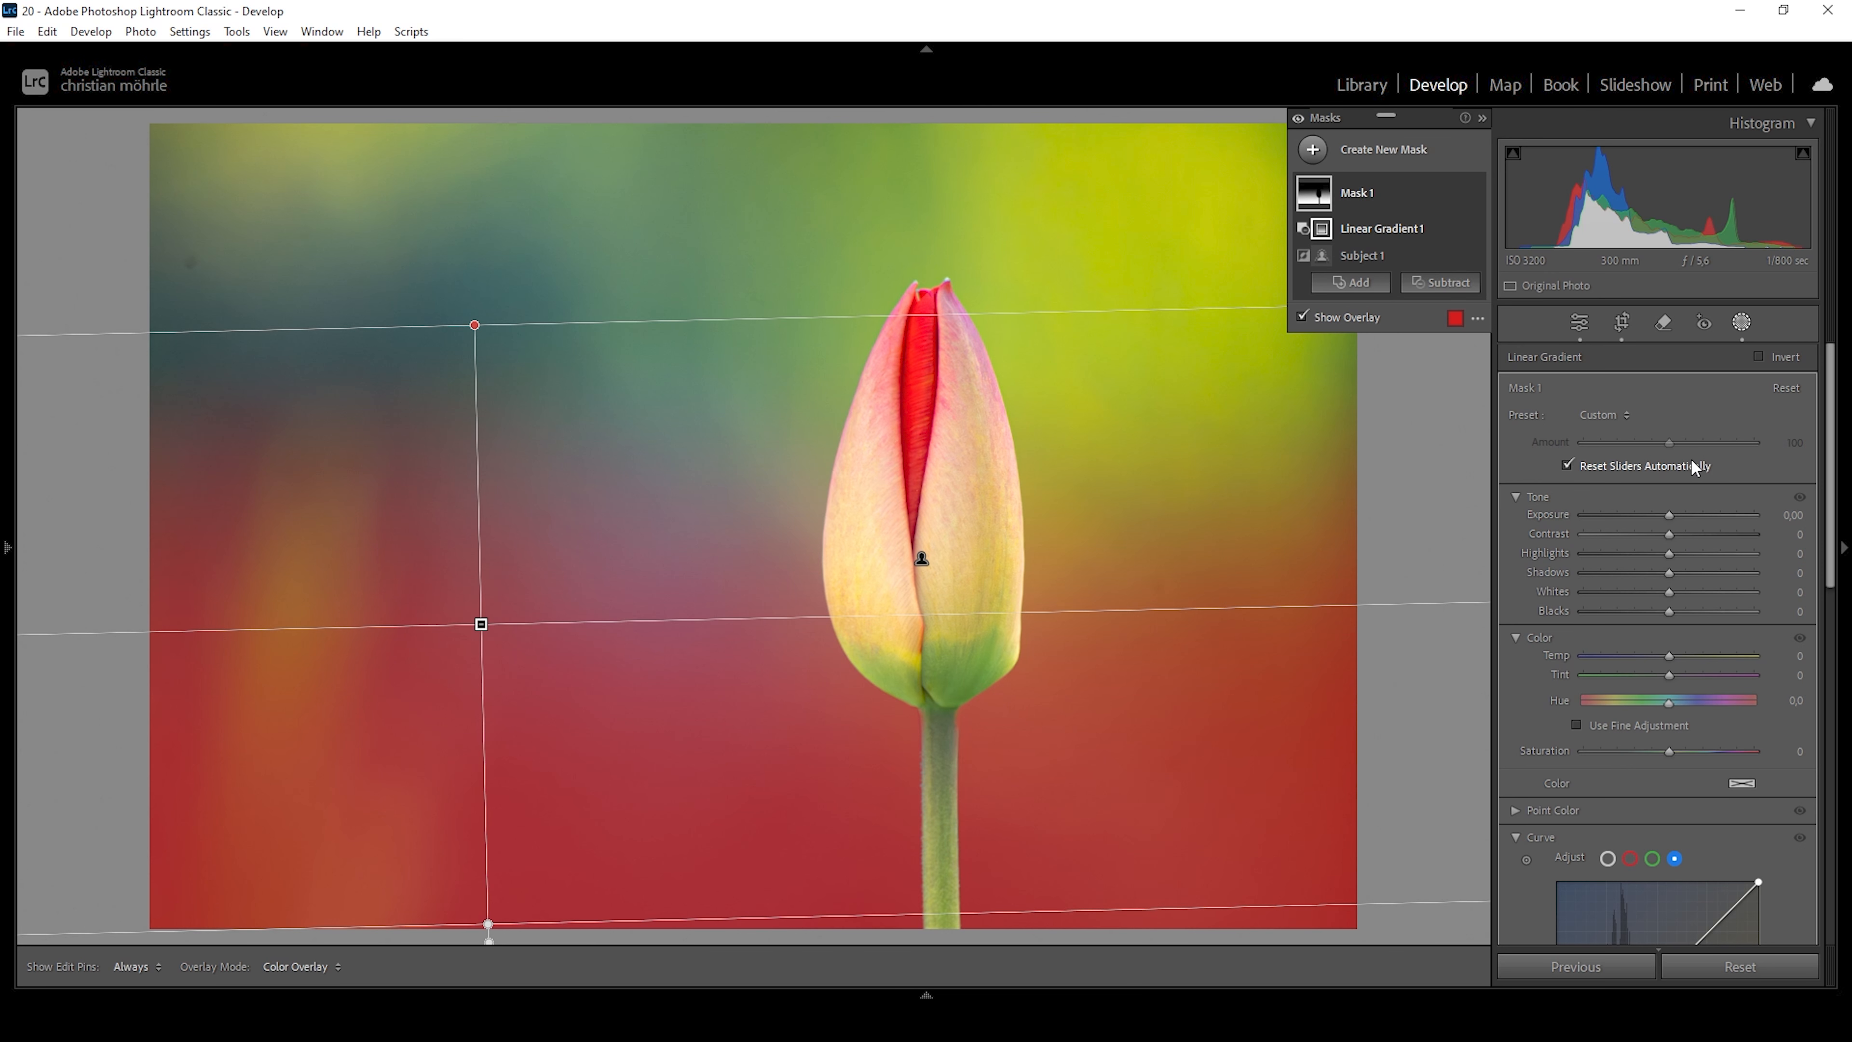
drag(1670, 511, 1653, 509)
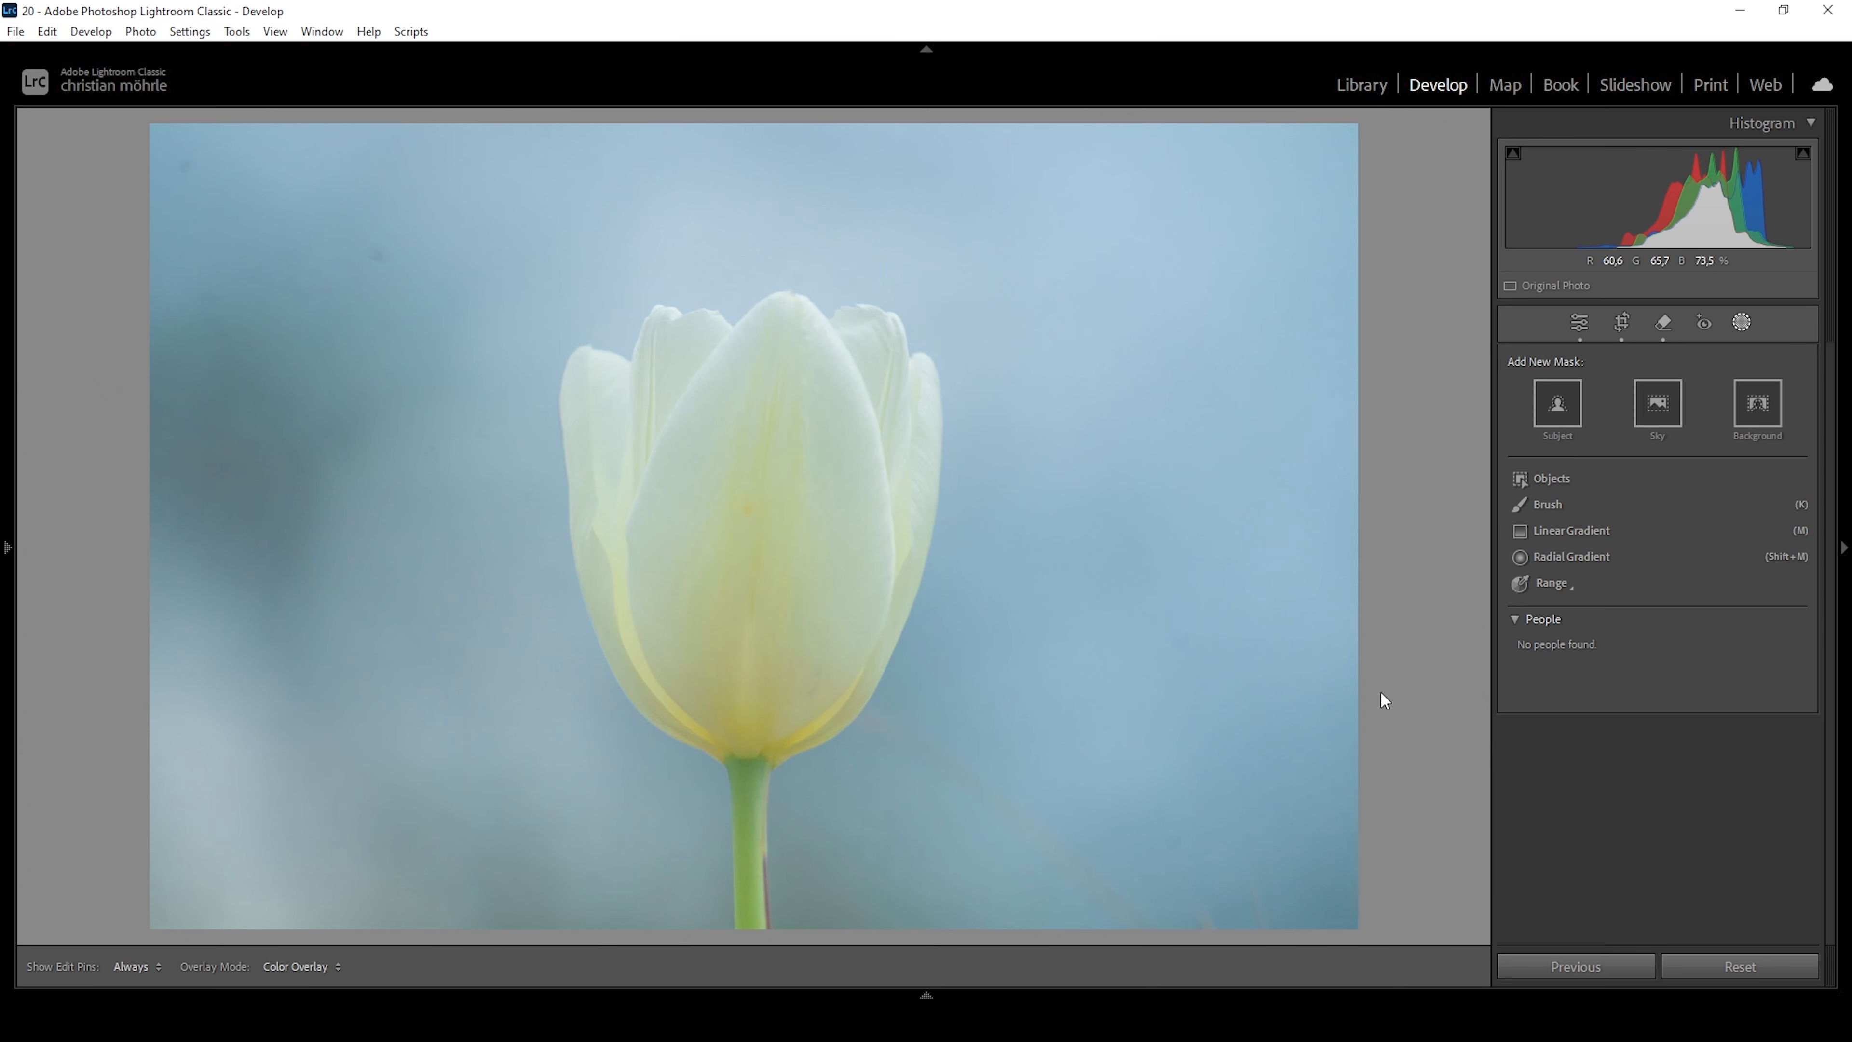
Create a linear gradient mask fading upward across the lower part of the white tulip photo and subtract the subject from it.
click(1573, 535)
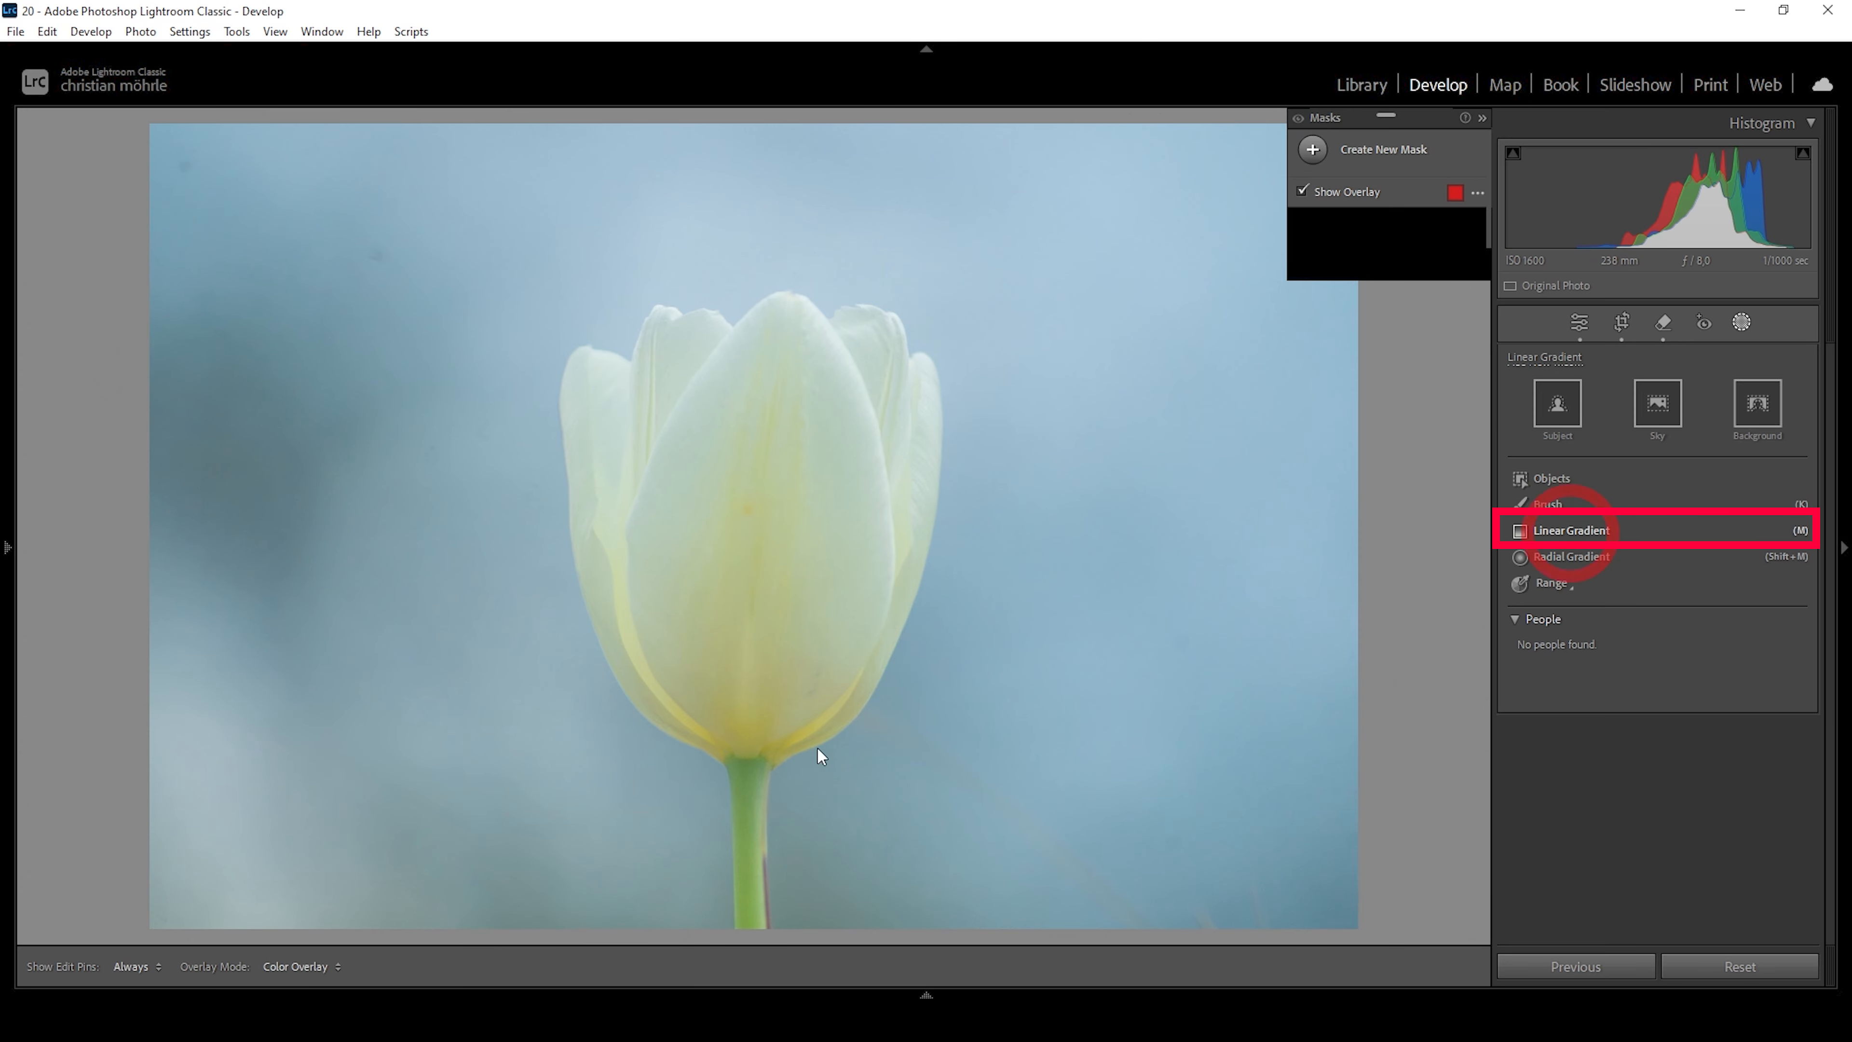
drag(689, 859, 734, 358)
drag(734, 357, 743, 397)
drag(697, 860, 705, 796)
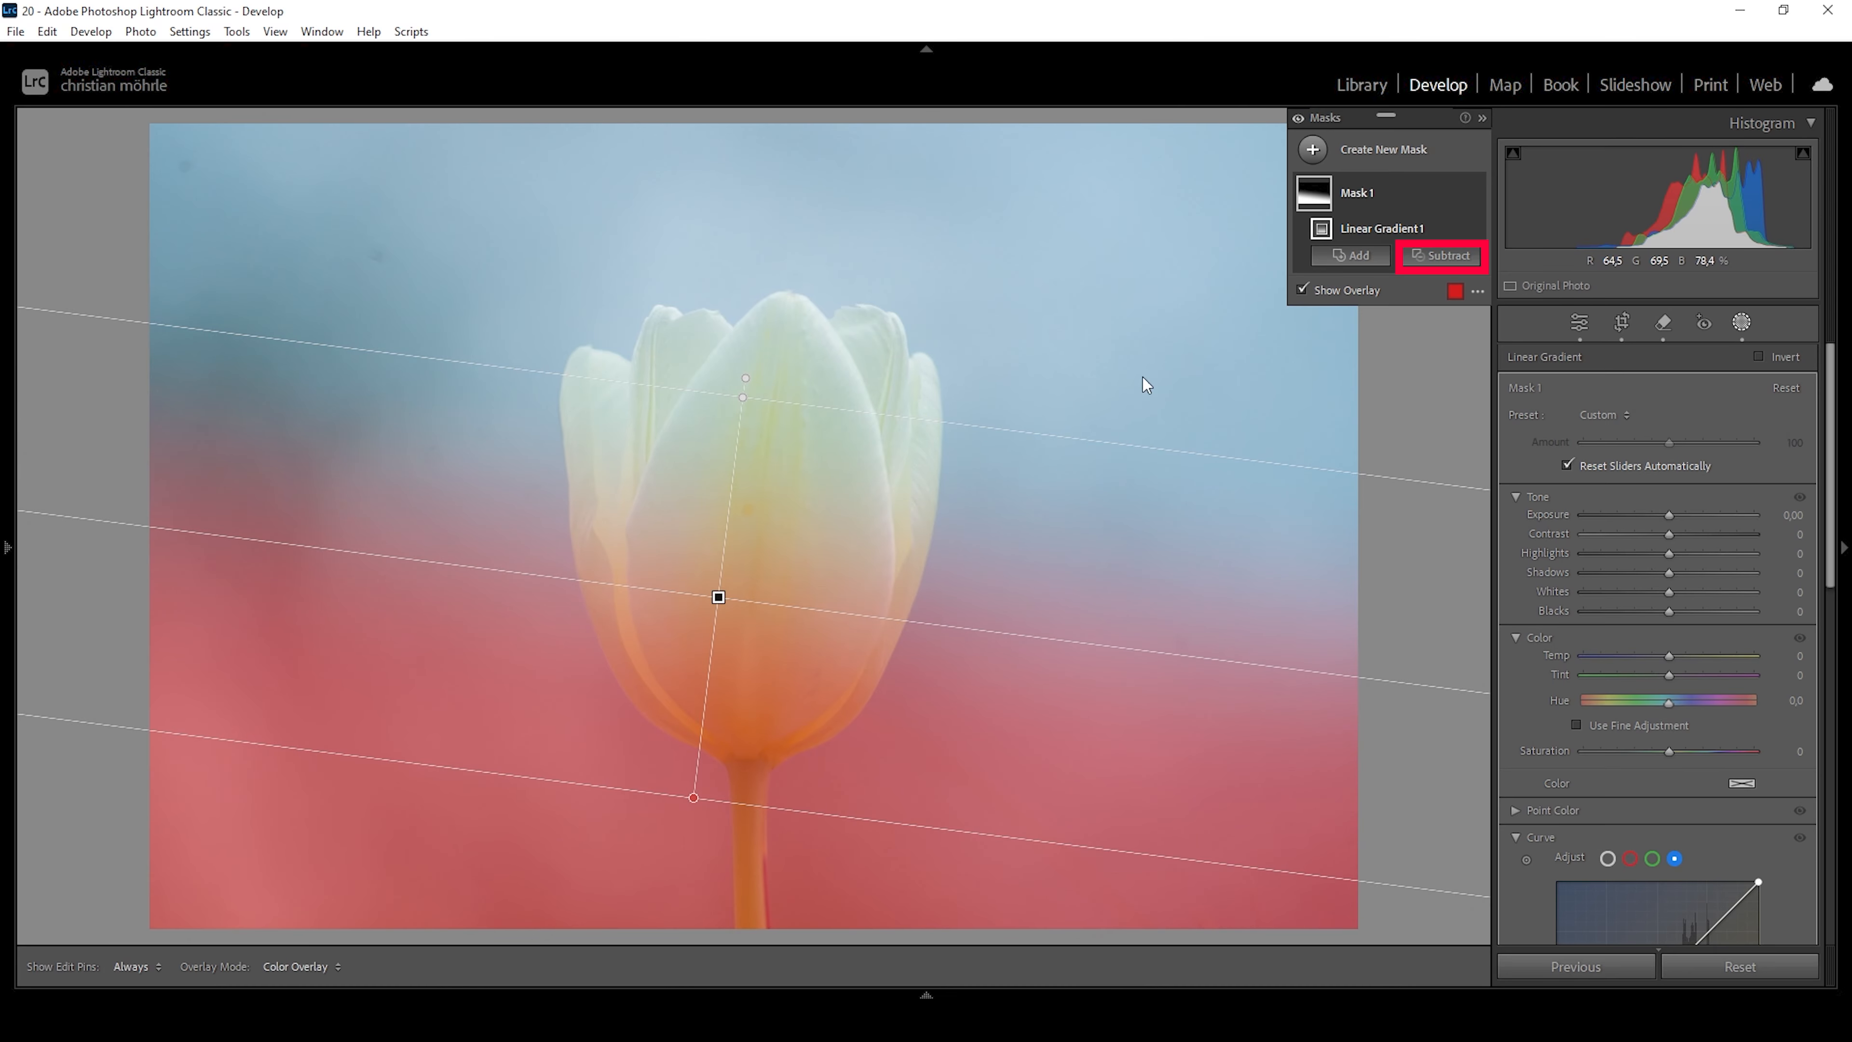
click(1440, 254)
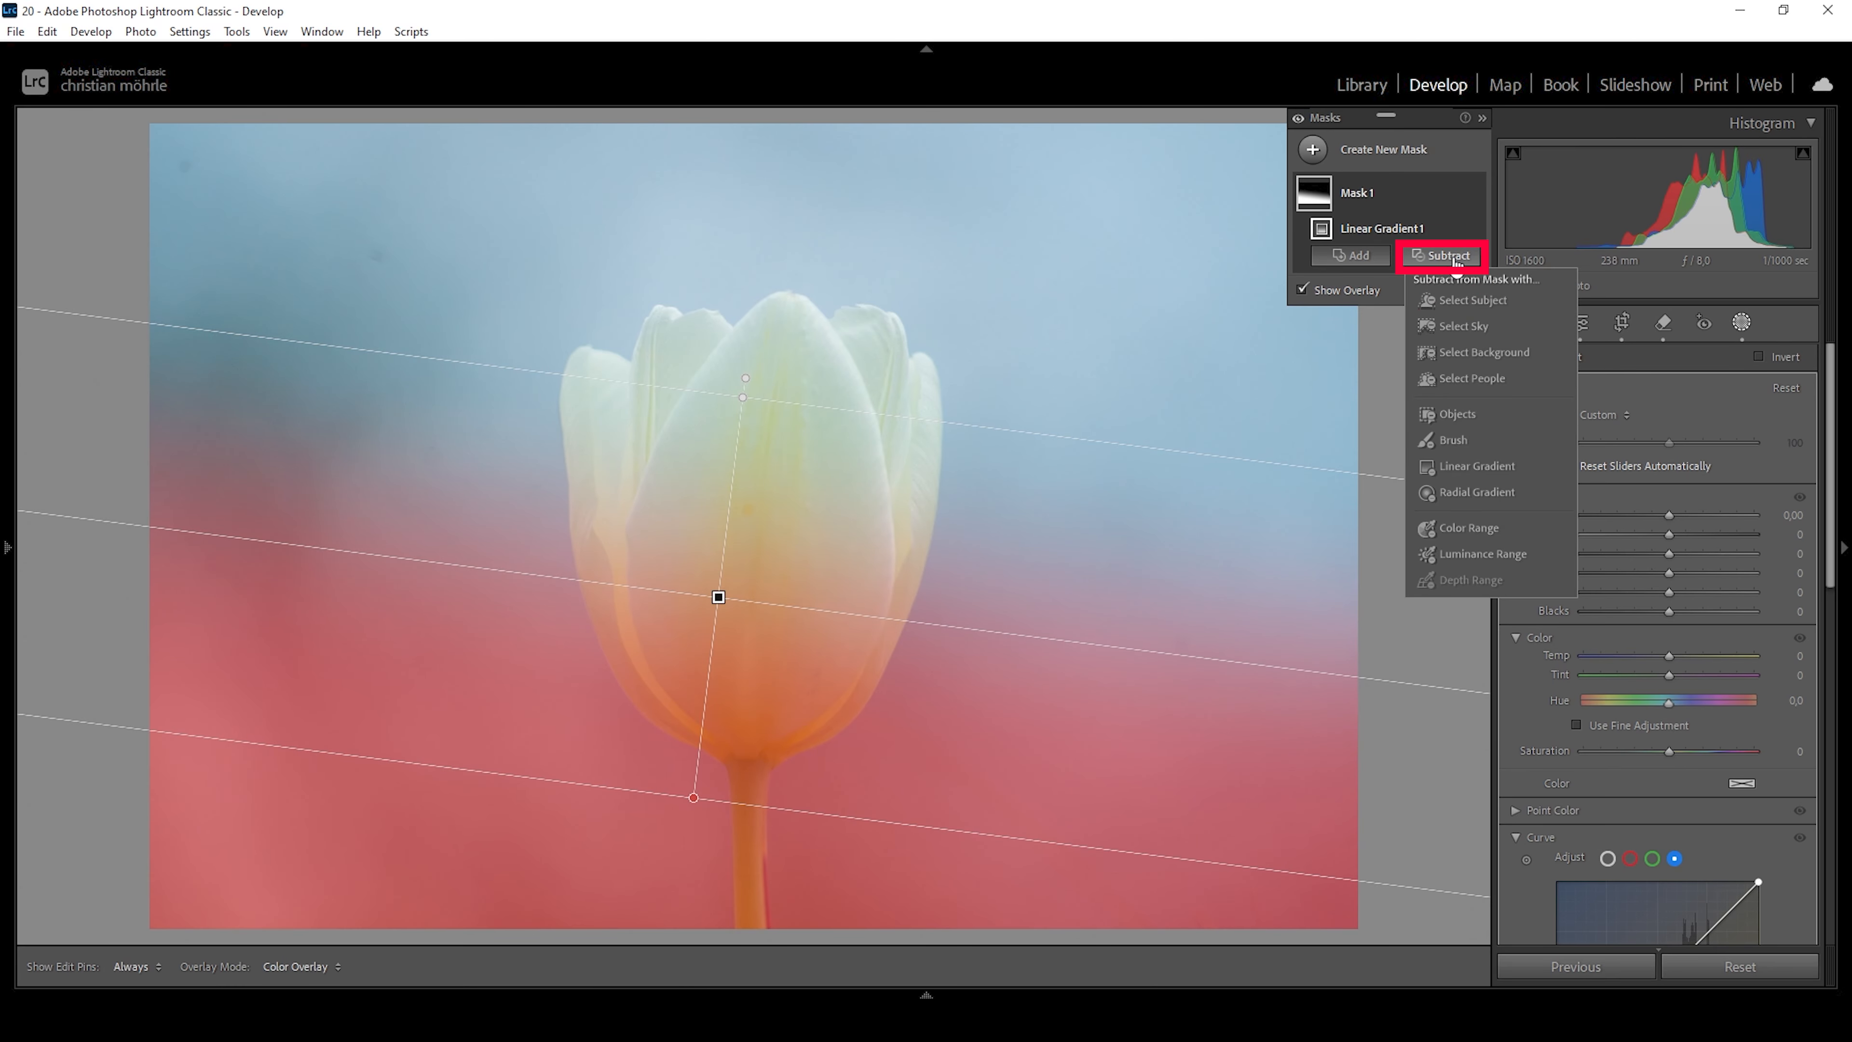
click(1467, 301)
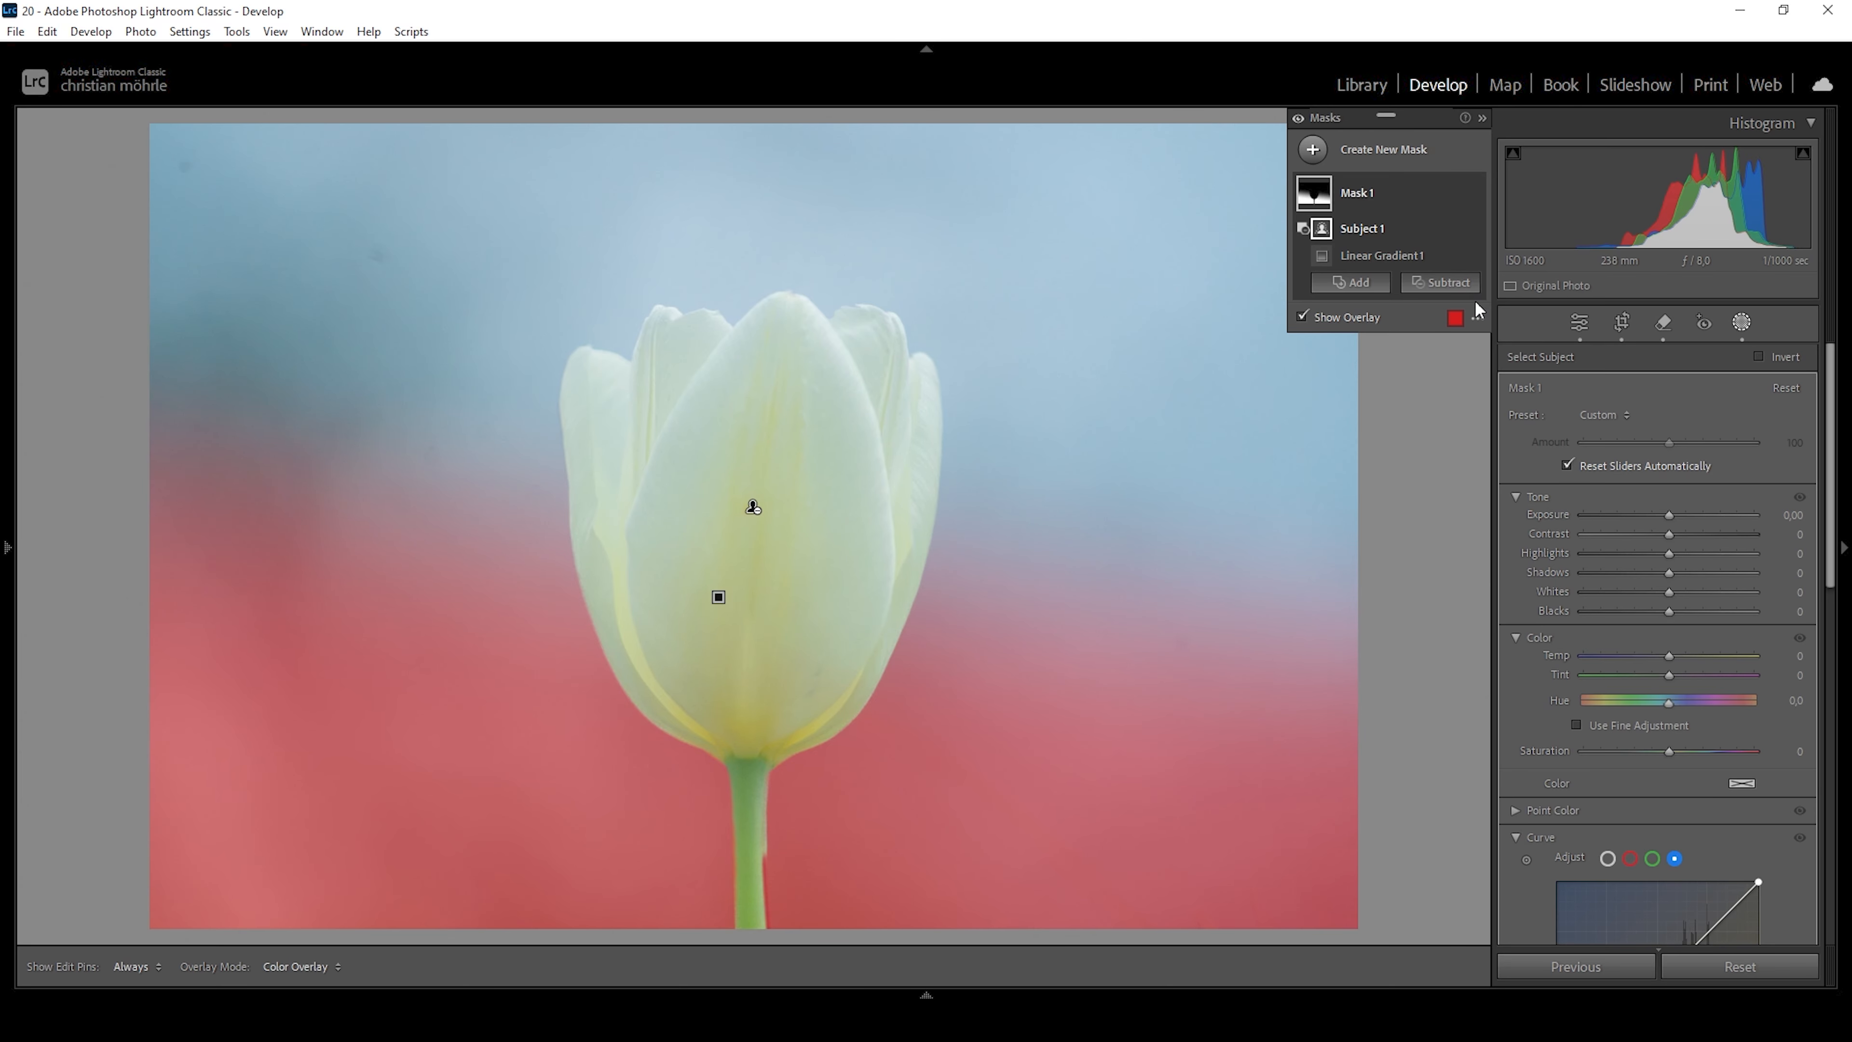
Darken the lower background by reducing exposure on the stacked linear gradient masks that exclude the tulip, with about −0.45 on the third.
drag(1656, 517, 1633, 519)
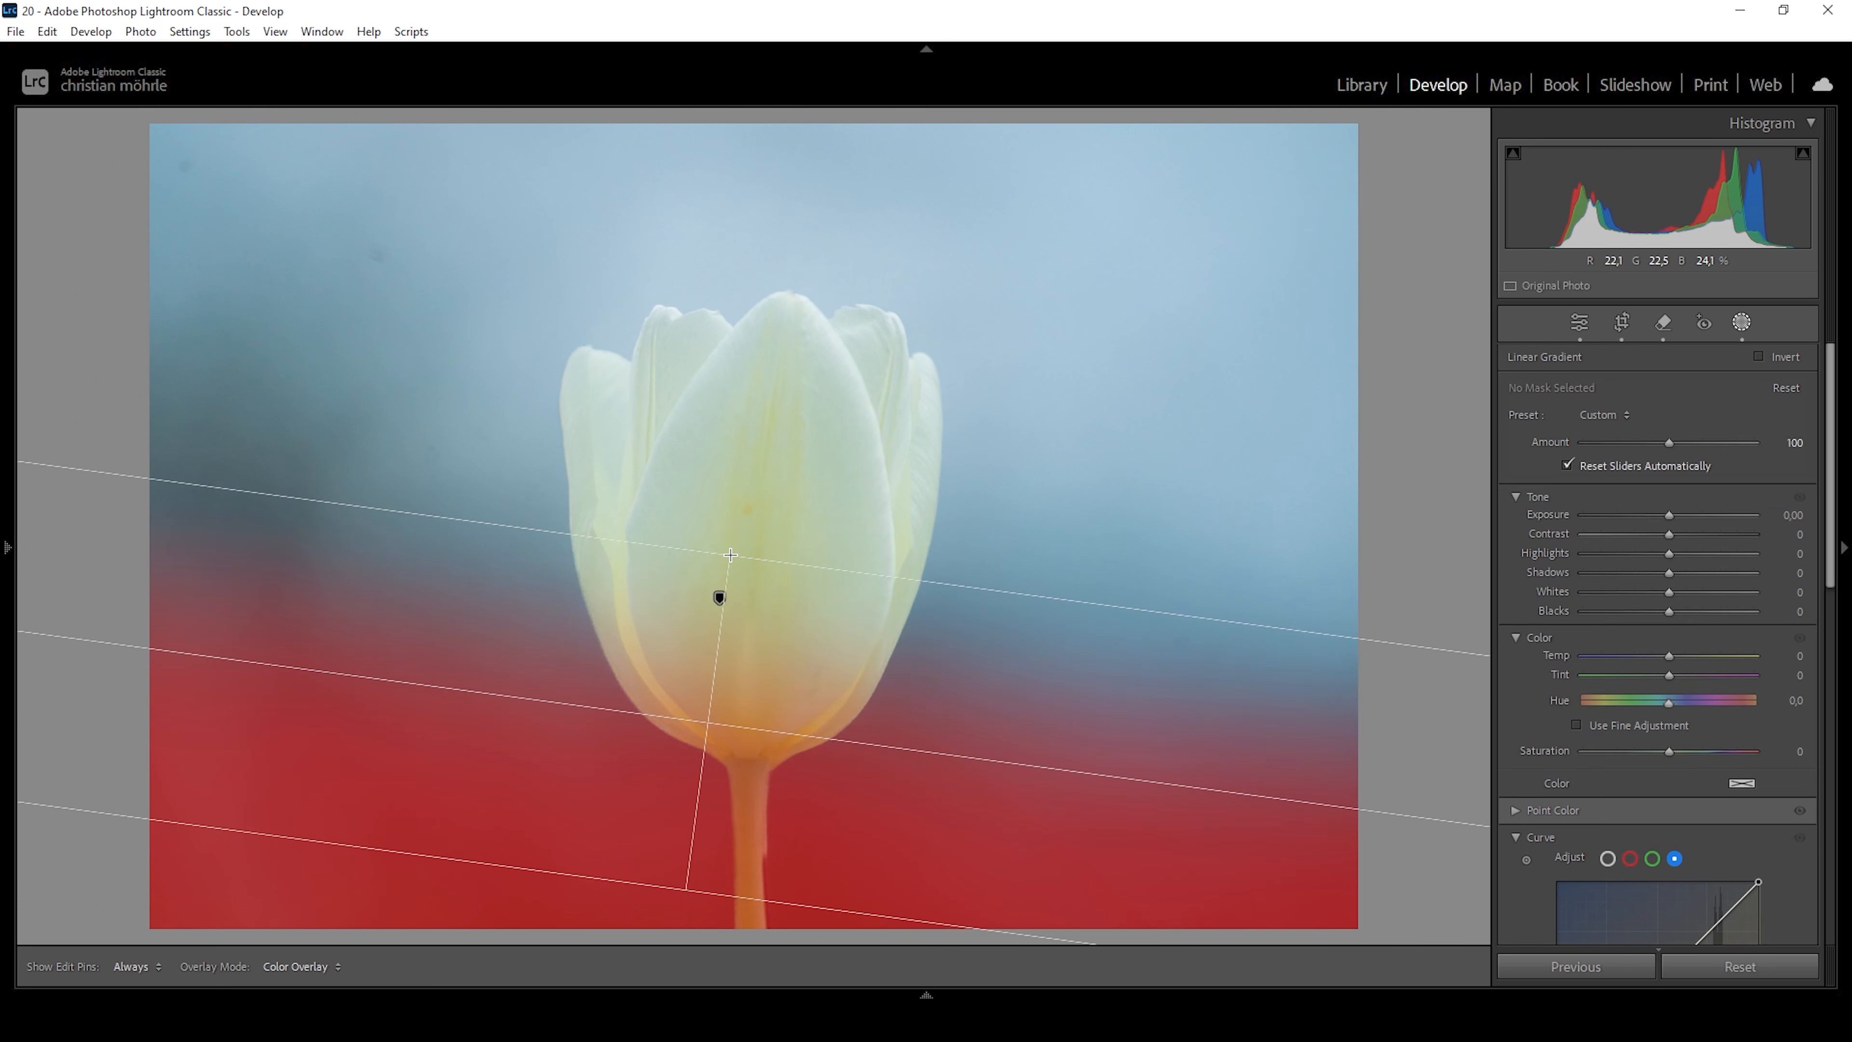
drag(1669, 515, 1646, 515)
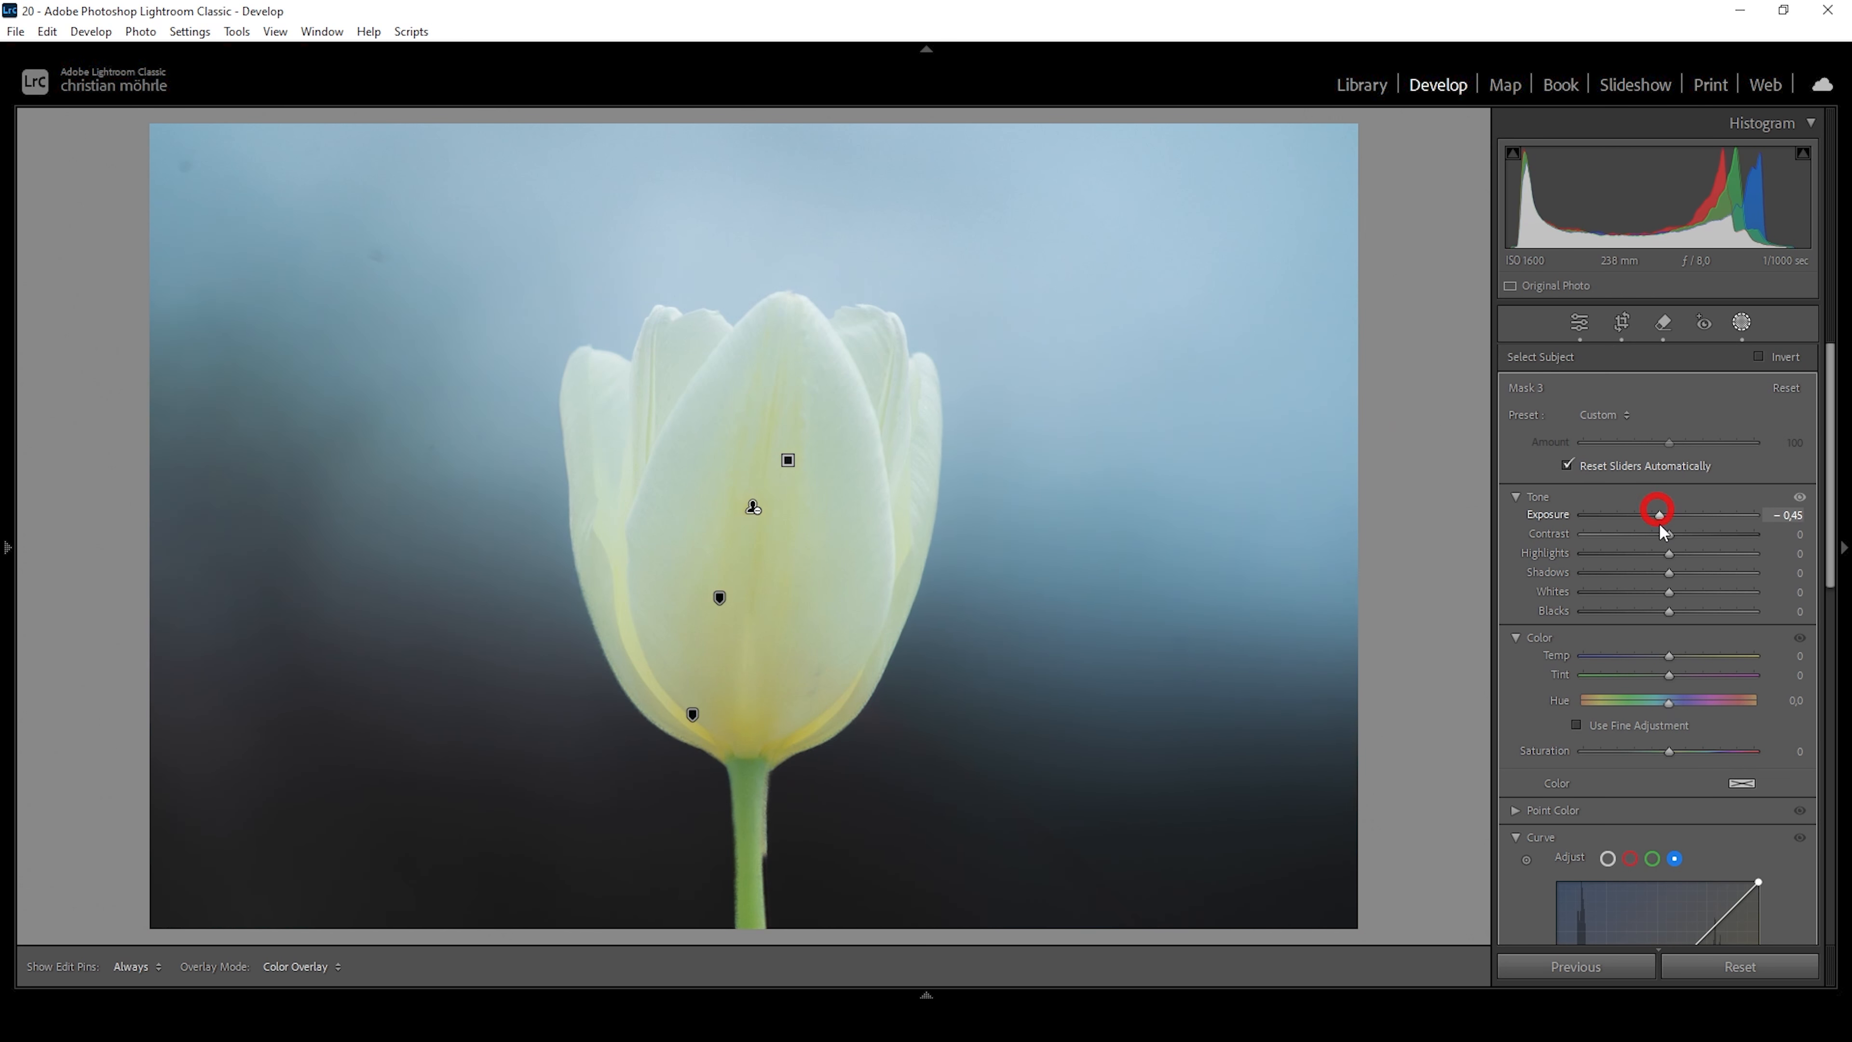
drag(1654, 515, 1660, 515)
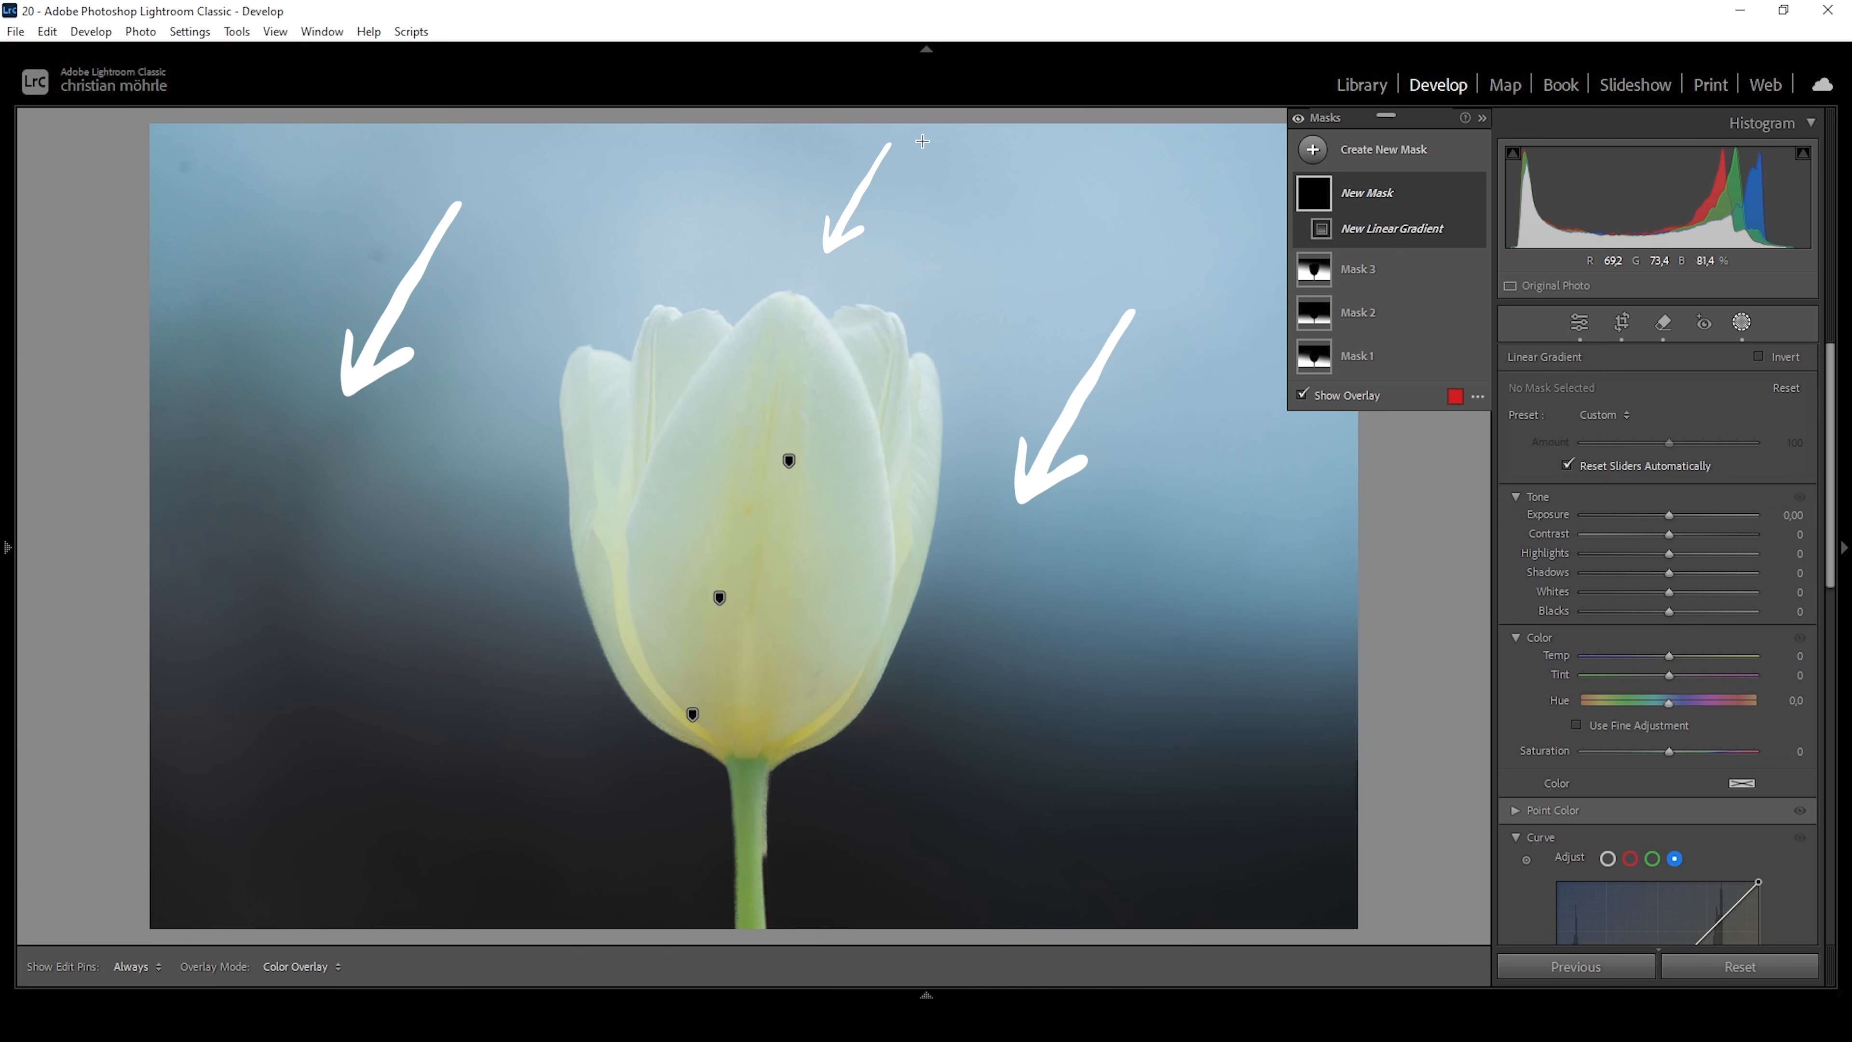
Add a linear gradient mask fading down from the photo's top with the subject subtracted, and raise its exposure and whites.
drag(922, 140, 876, 642)
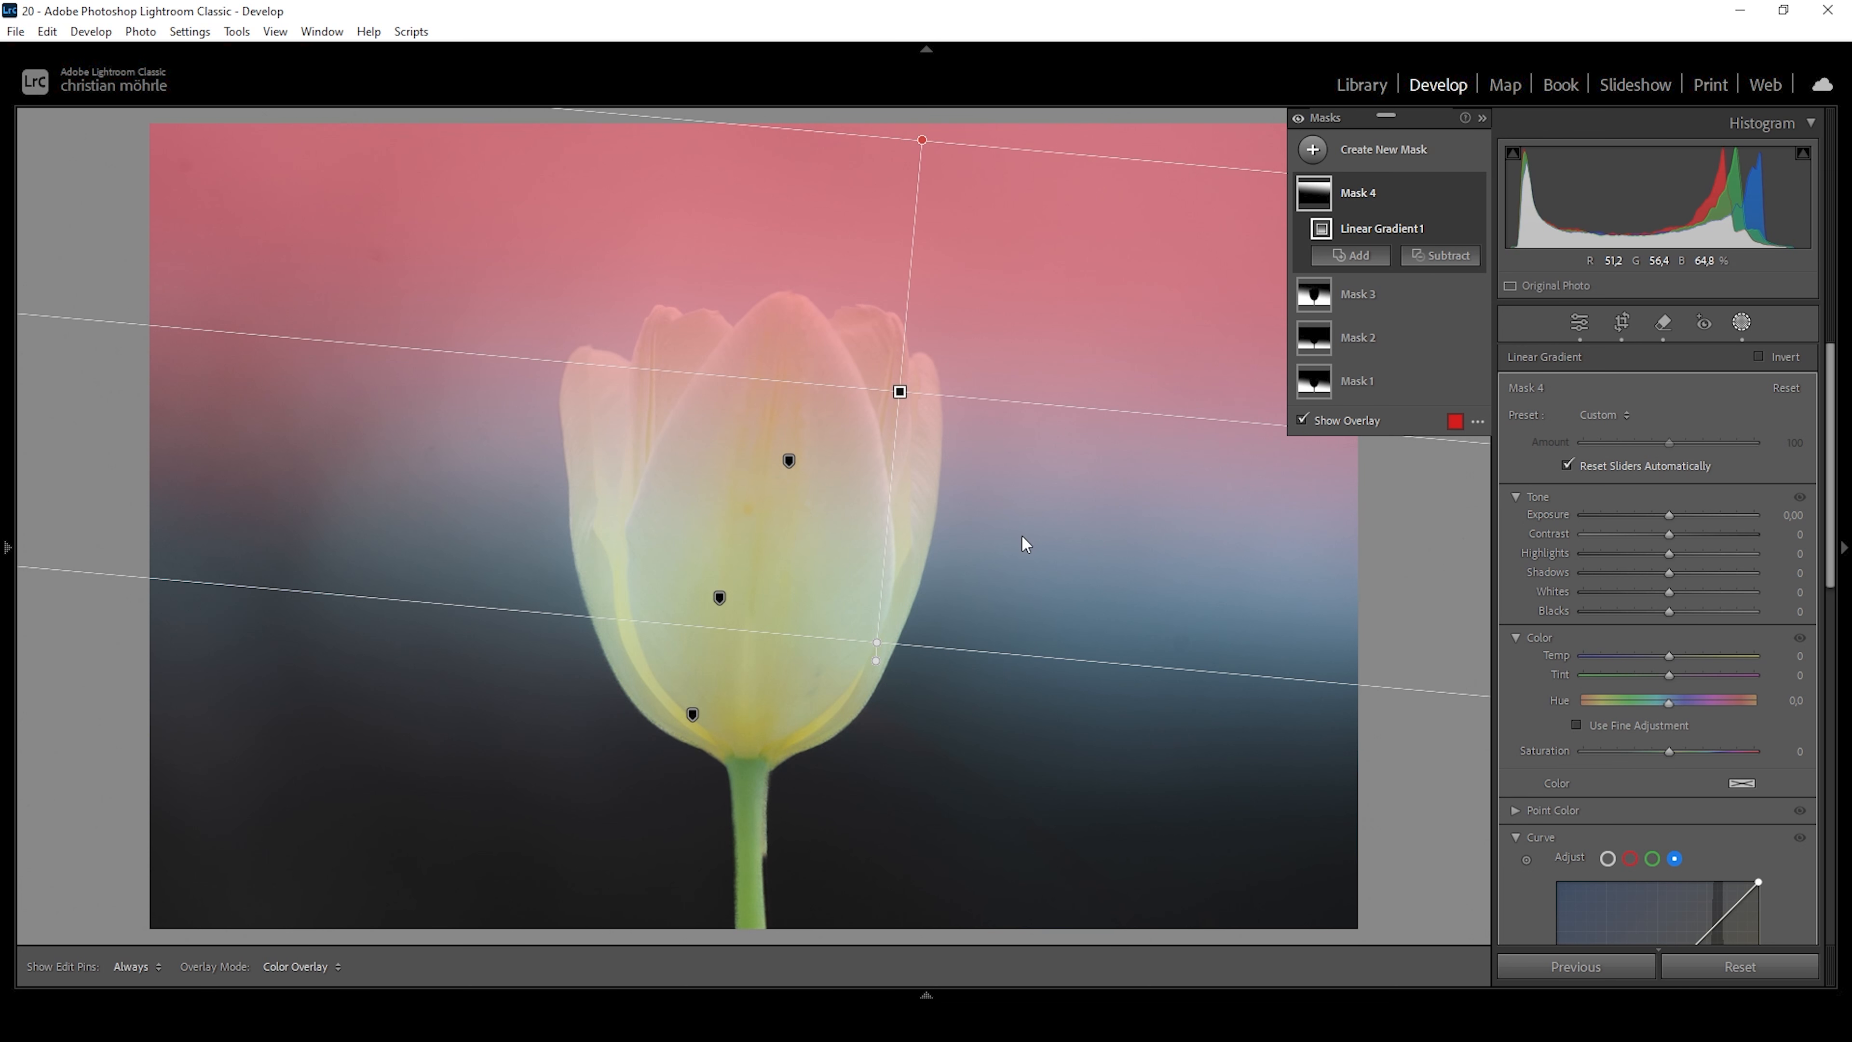
click(1451, 255)
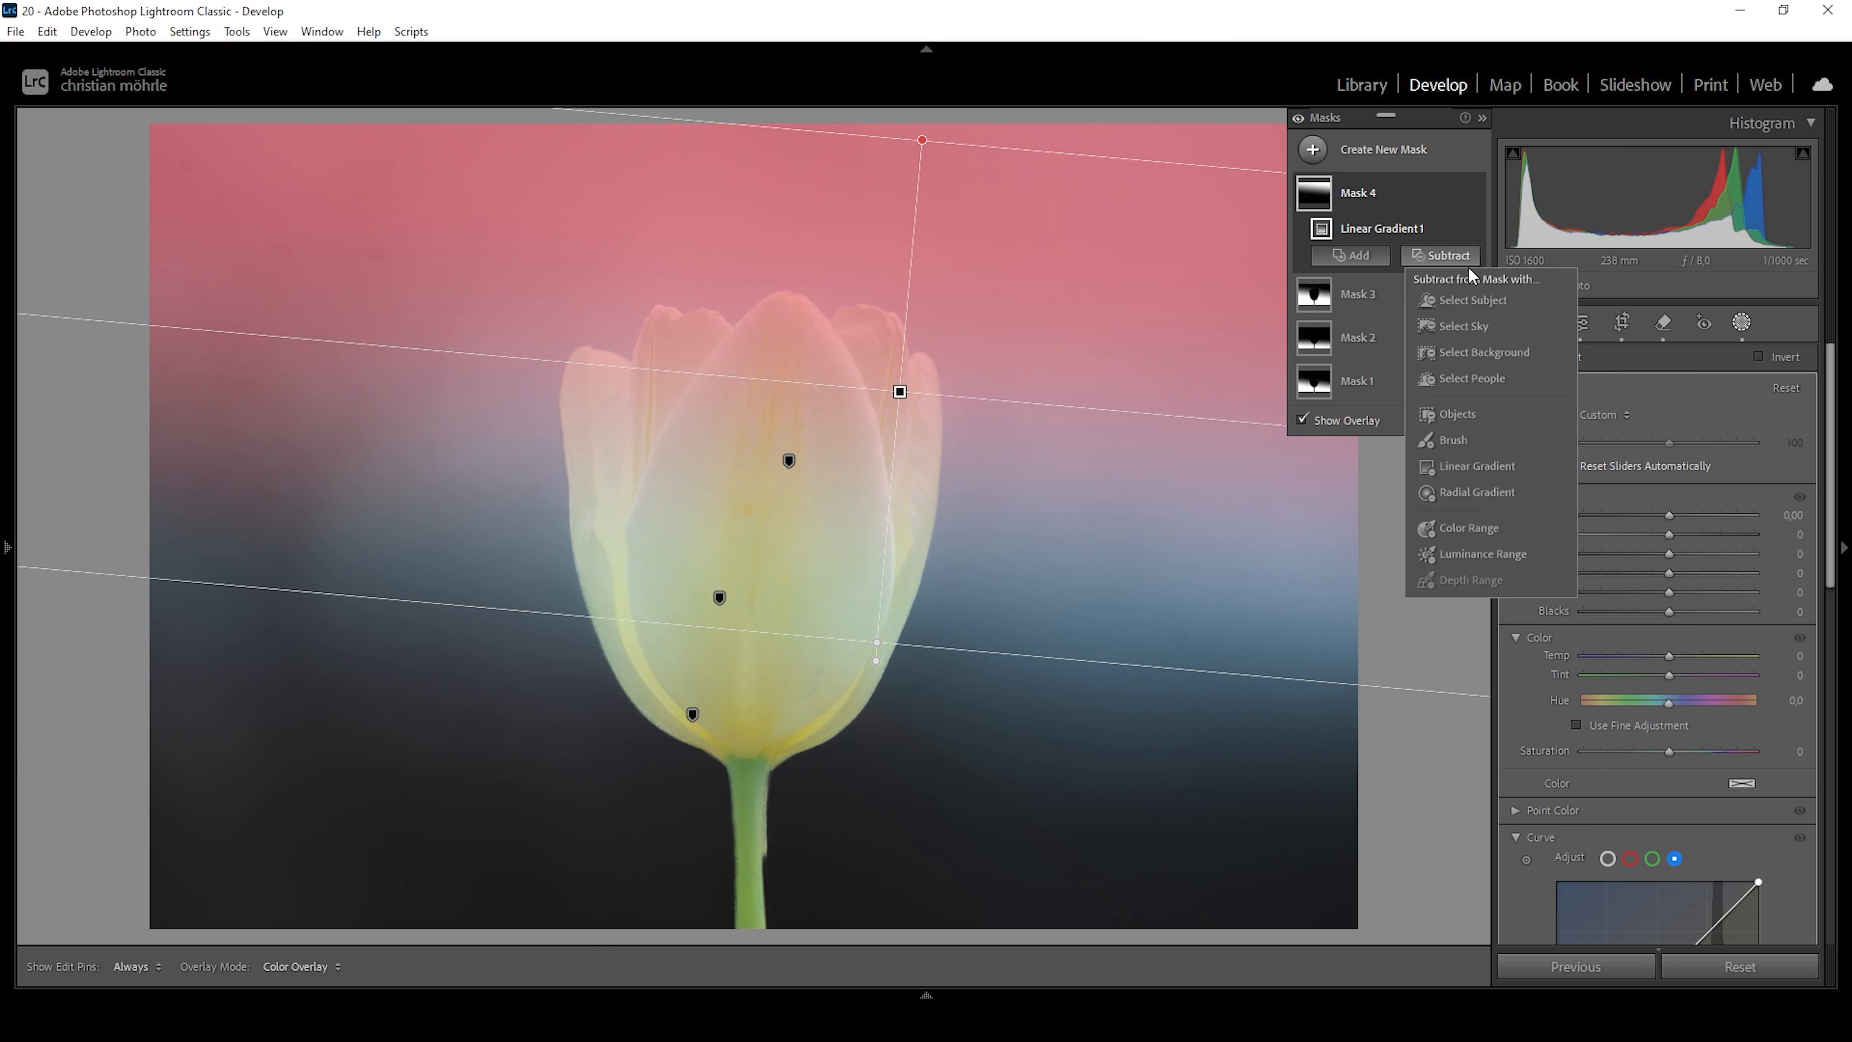
click(1472, 297)
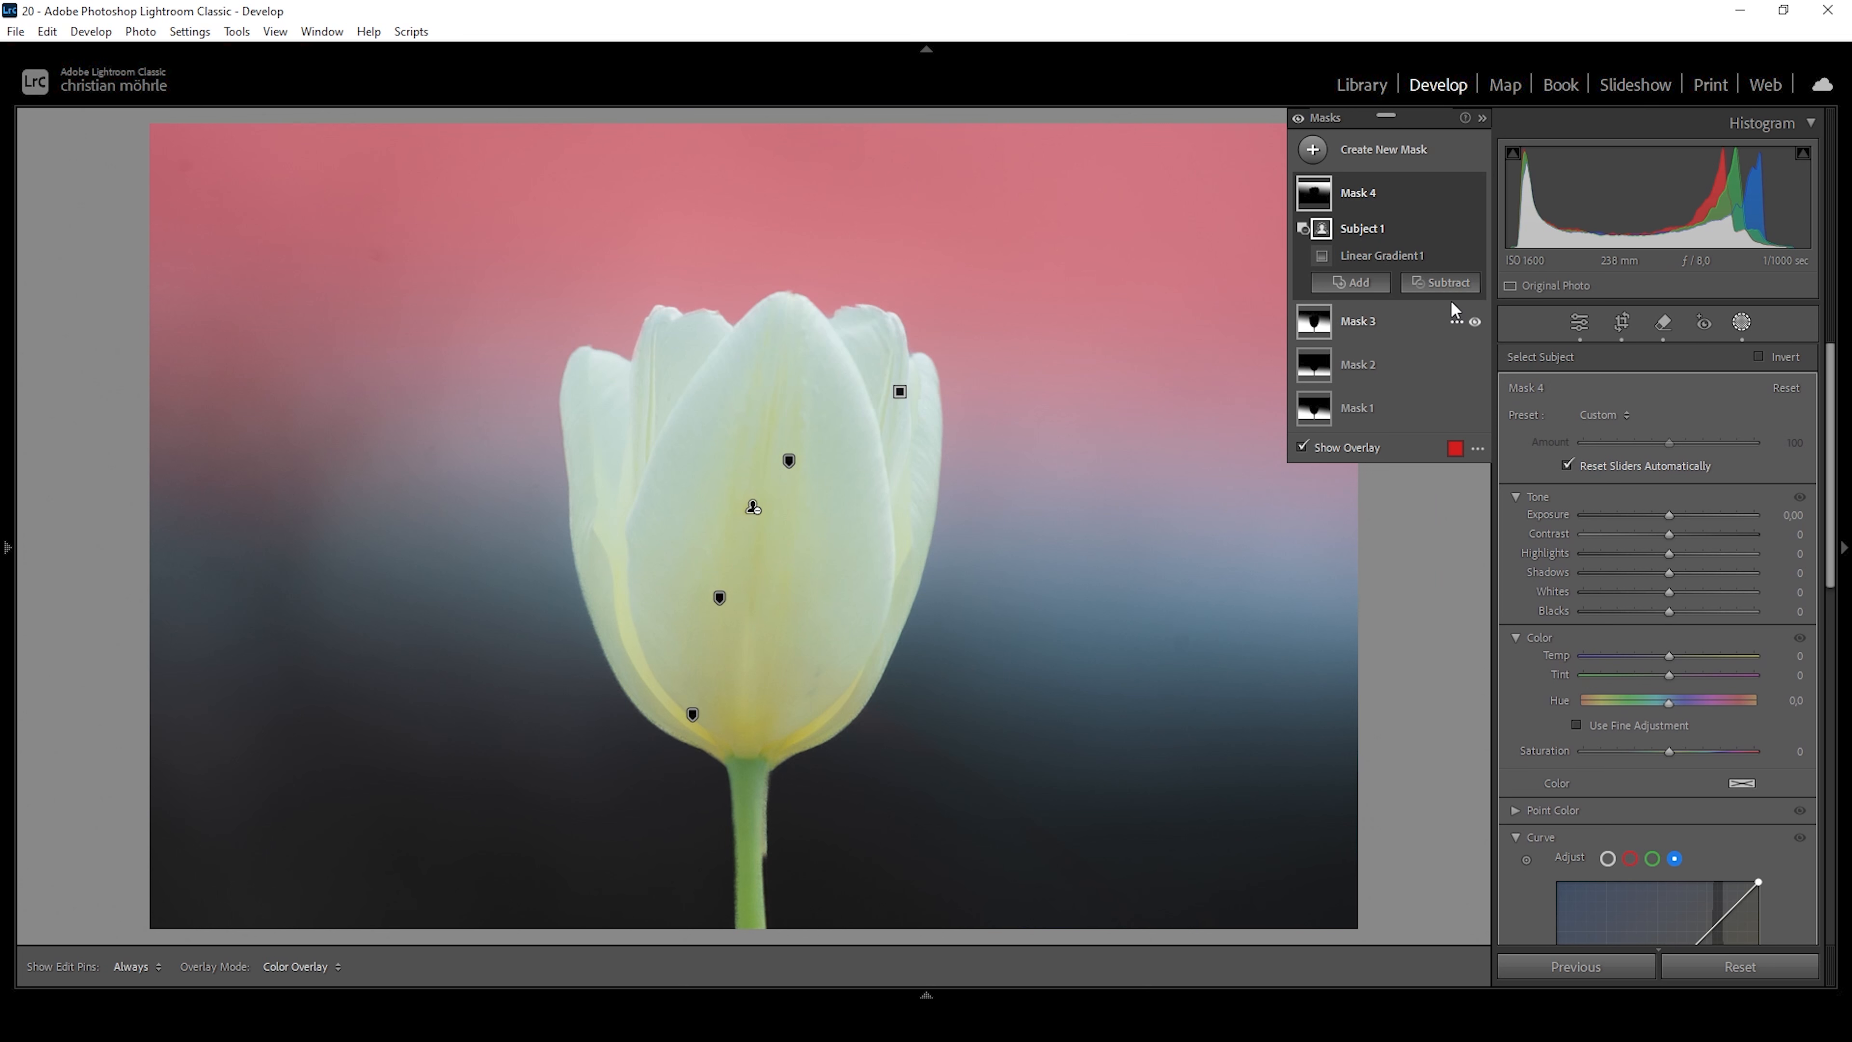
drag(1670, 514, 1682, 519)
drag(1669, 590, 1724, 604)
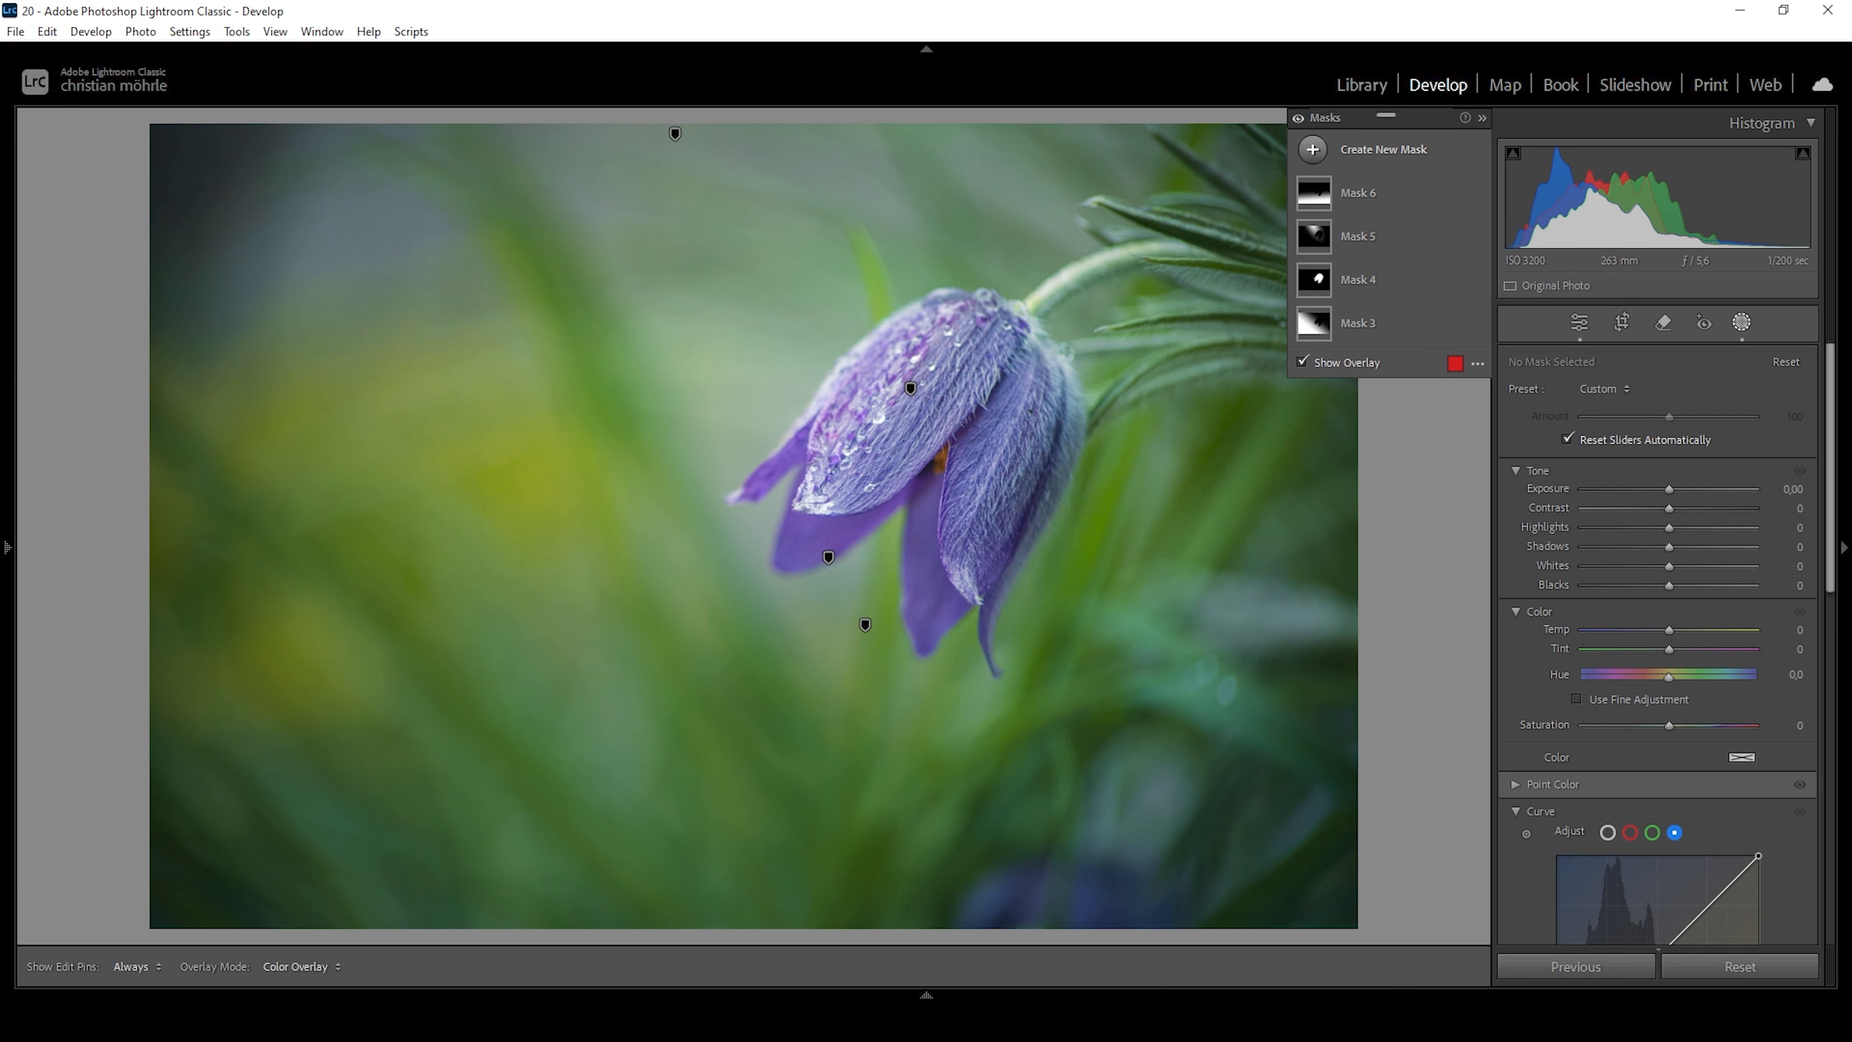
Create a linear gradient mask over the lower part of the purple flower photo and subtract the subject from it.
click(1312, 149)
click(1414, 372)
drag(791, 776, 811, 205)
click(1458, 255)
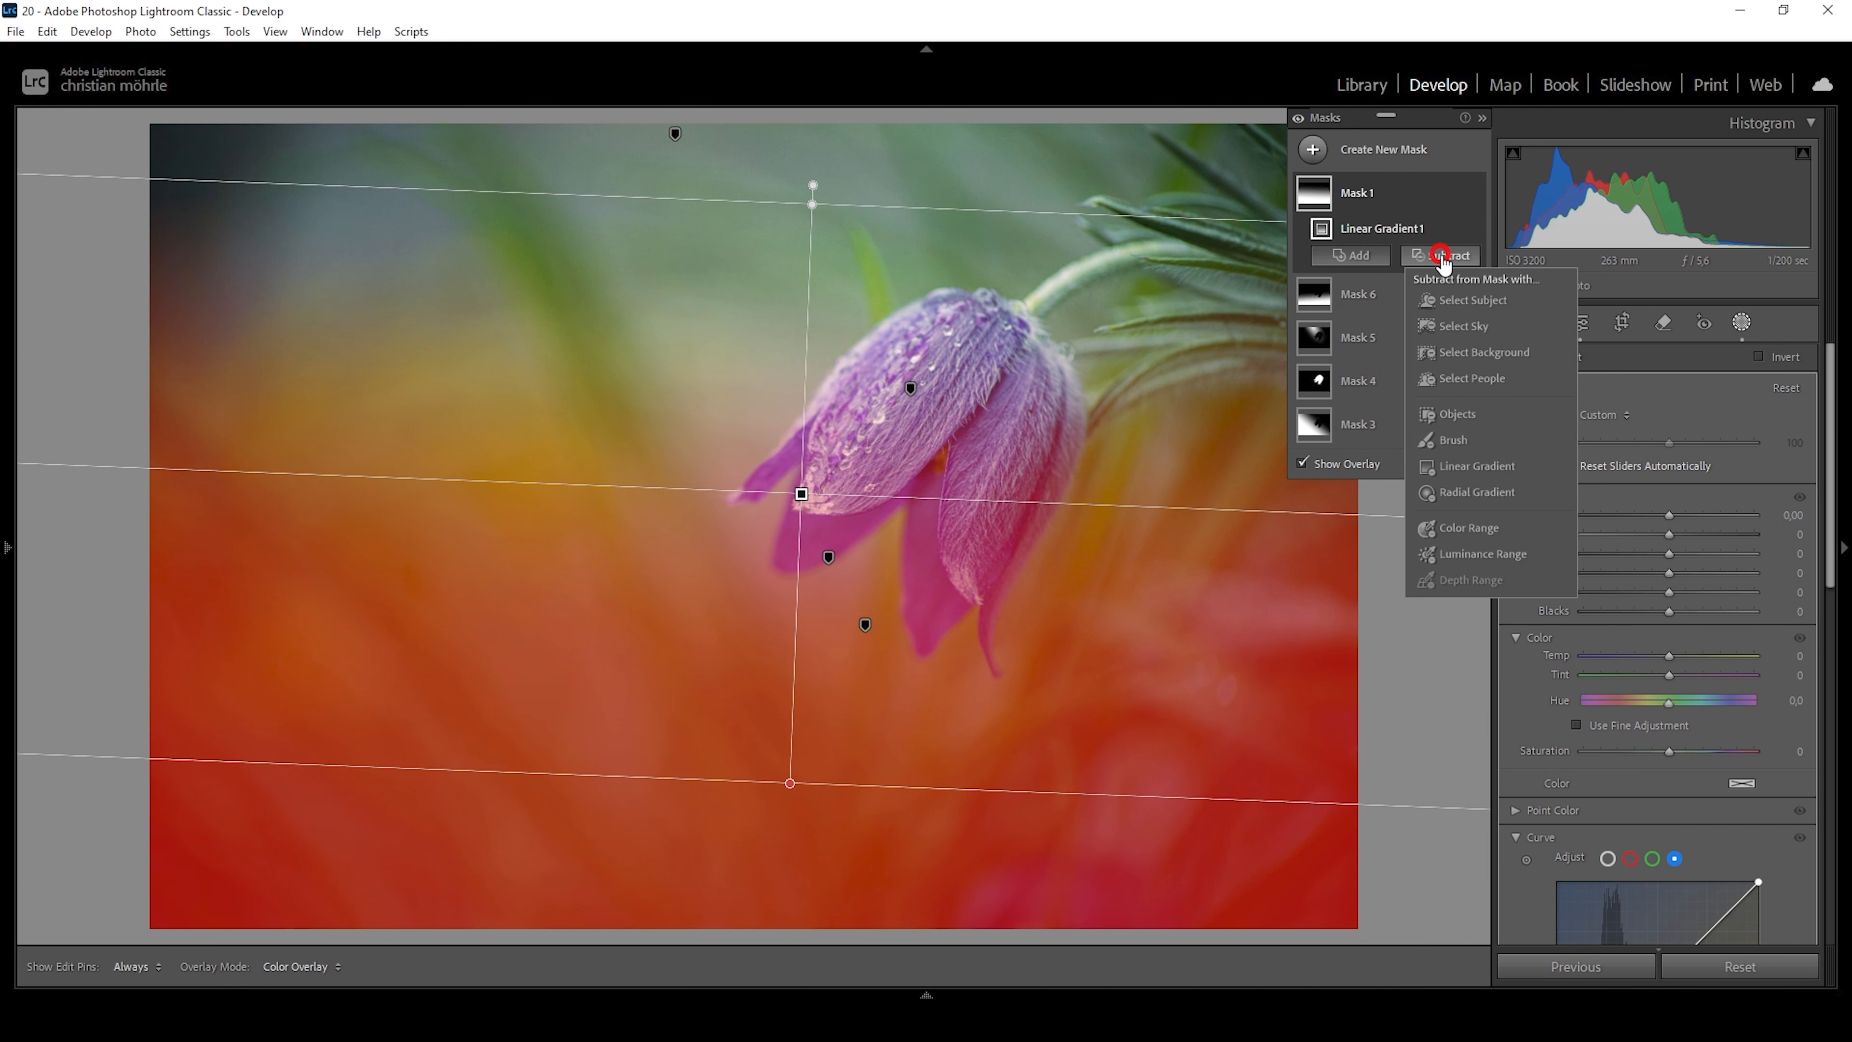
click(1505, 303)
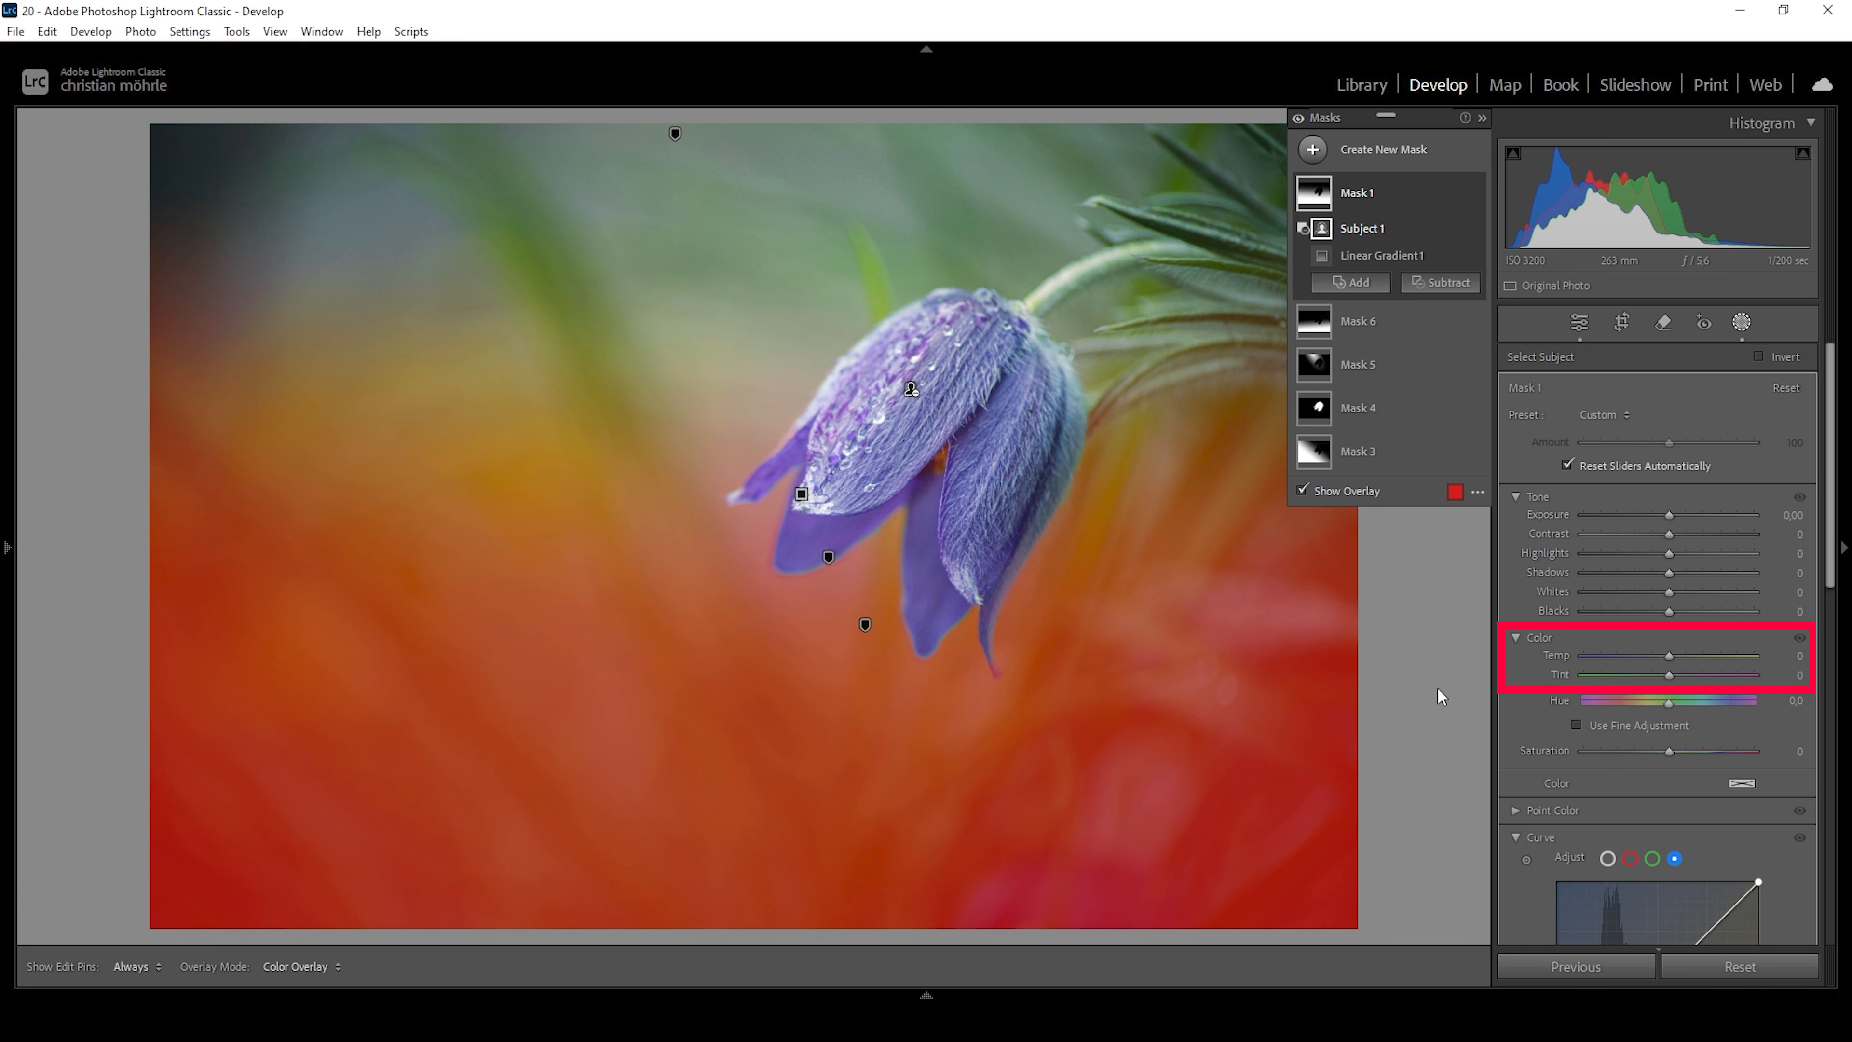
Cool and mute the lower background mask with a temperature of −18 and a saturation of −21.
drag(1669, 655, 1646, 655)
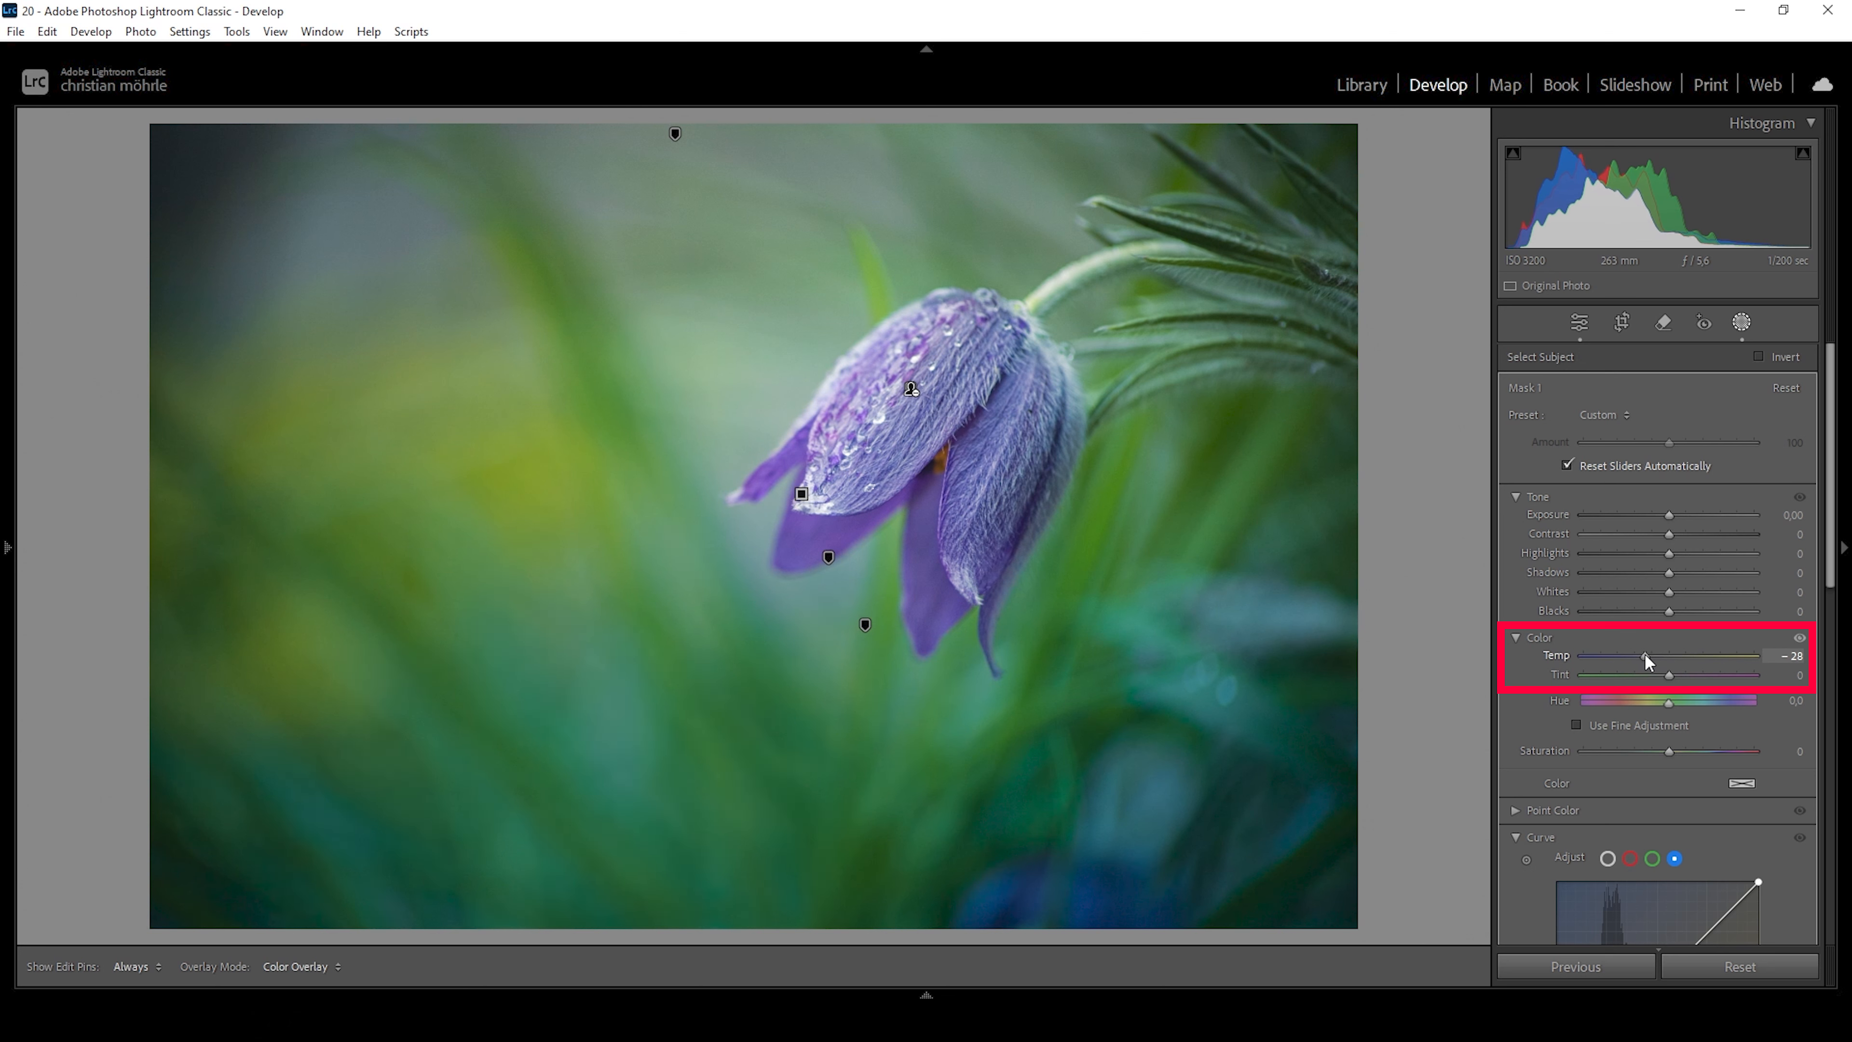
drag(1645, 655, 1654, 655)
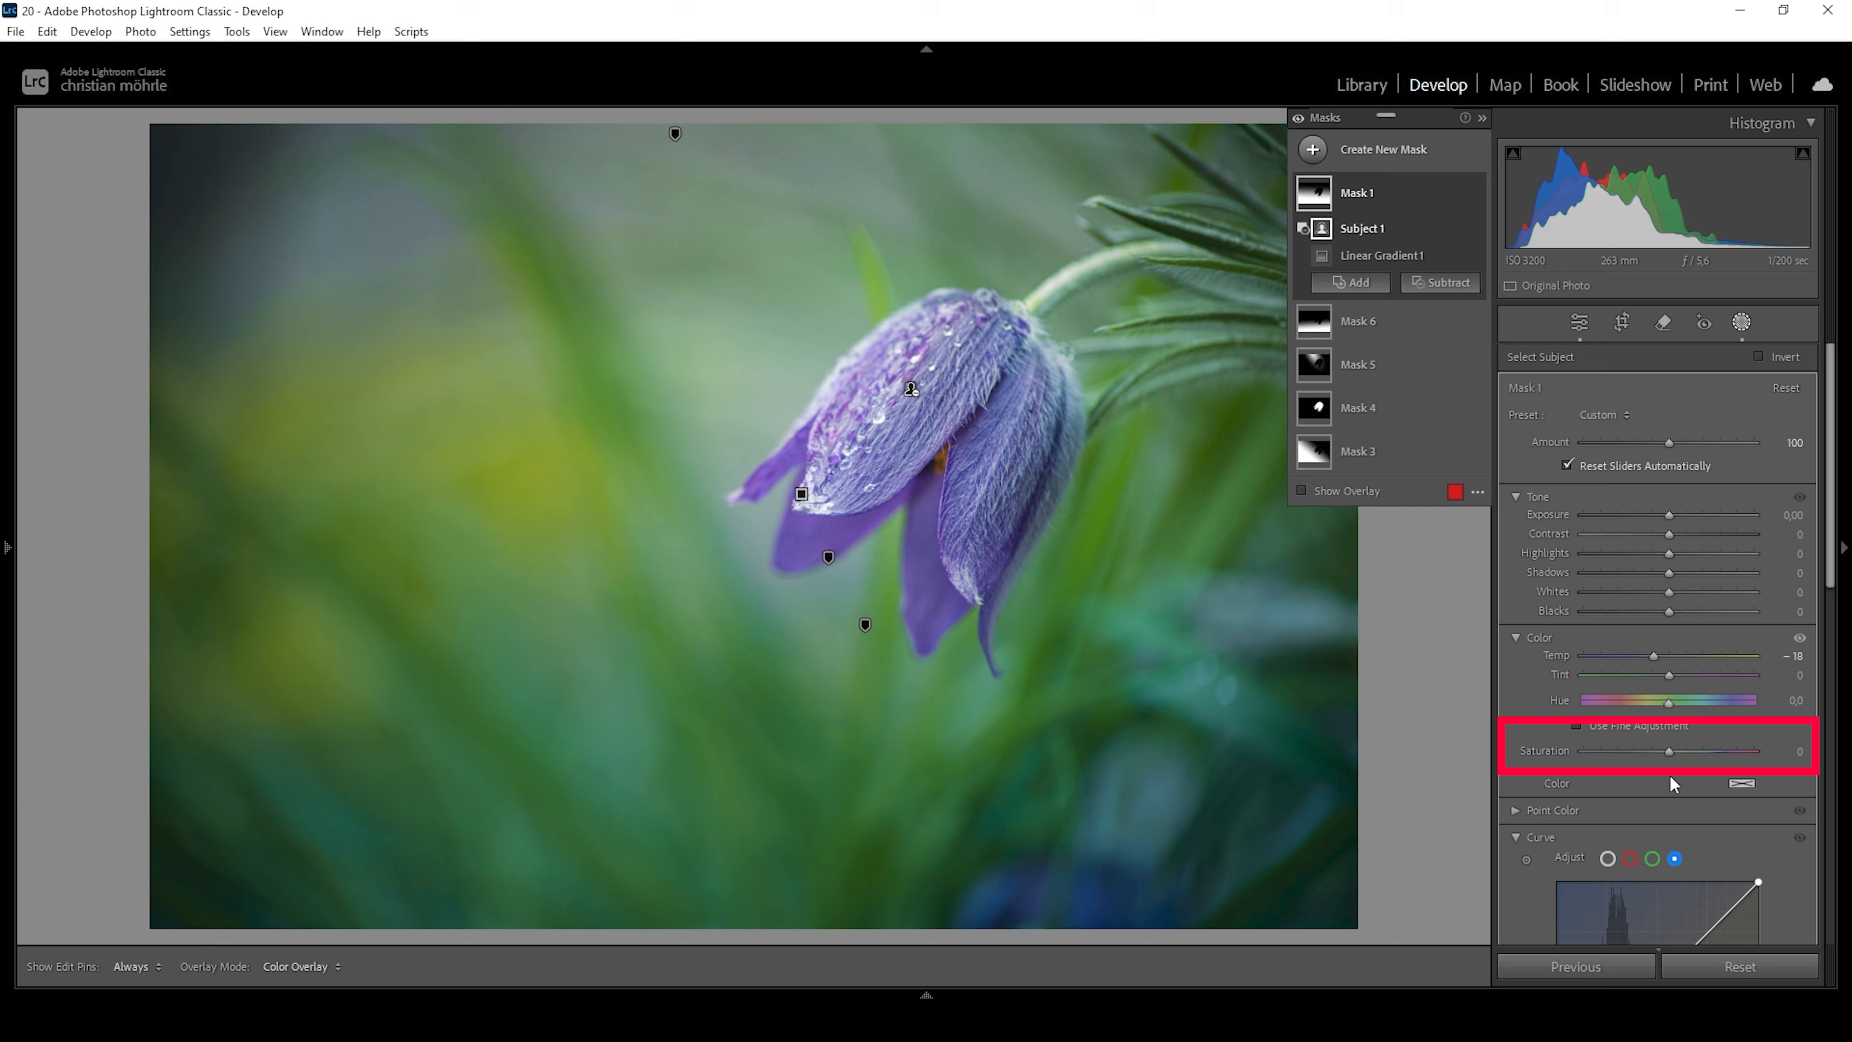
drag(1666, 760, 1646, 754)
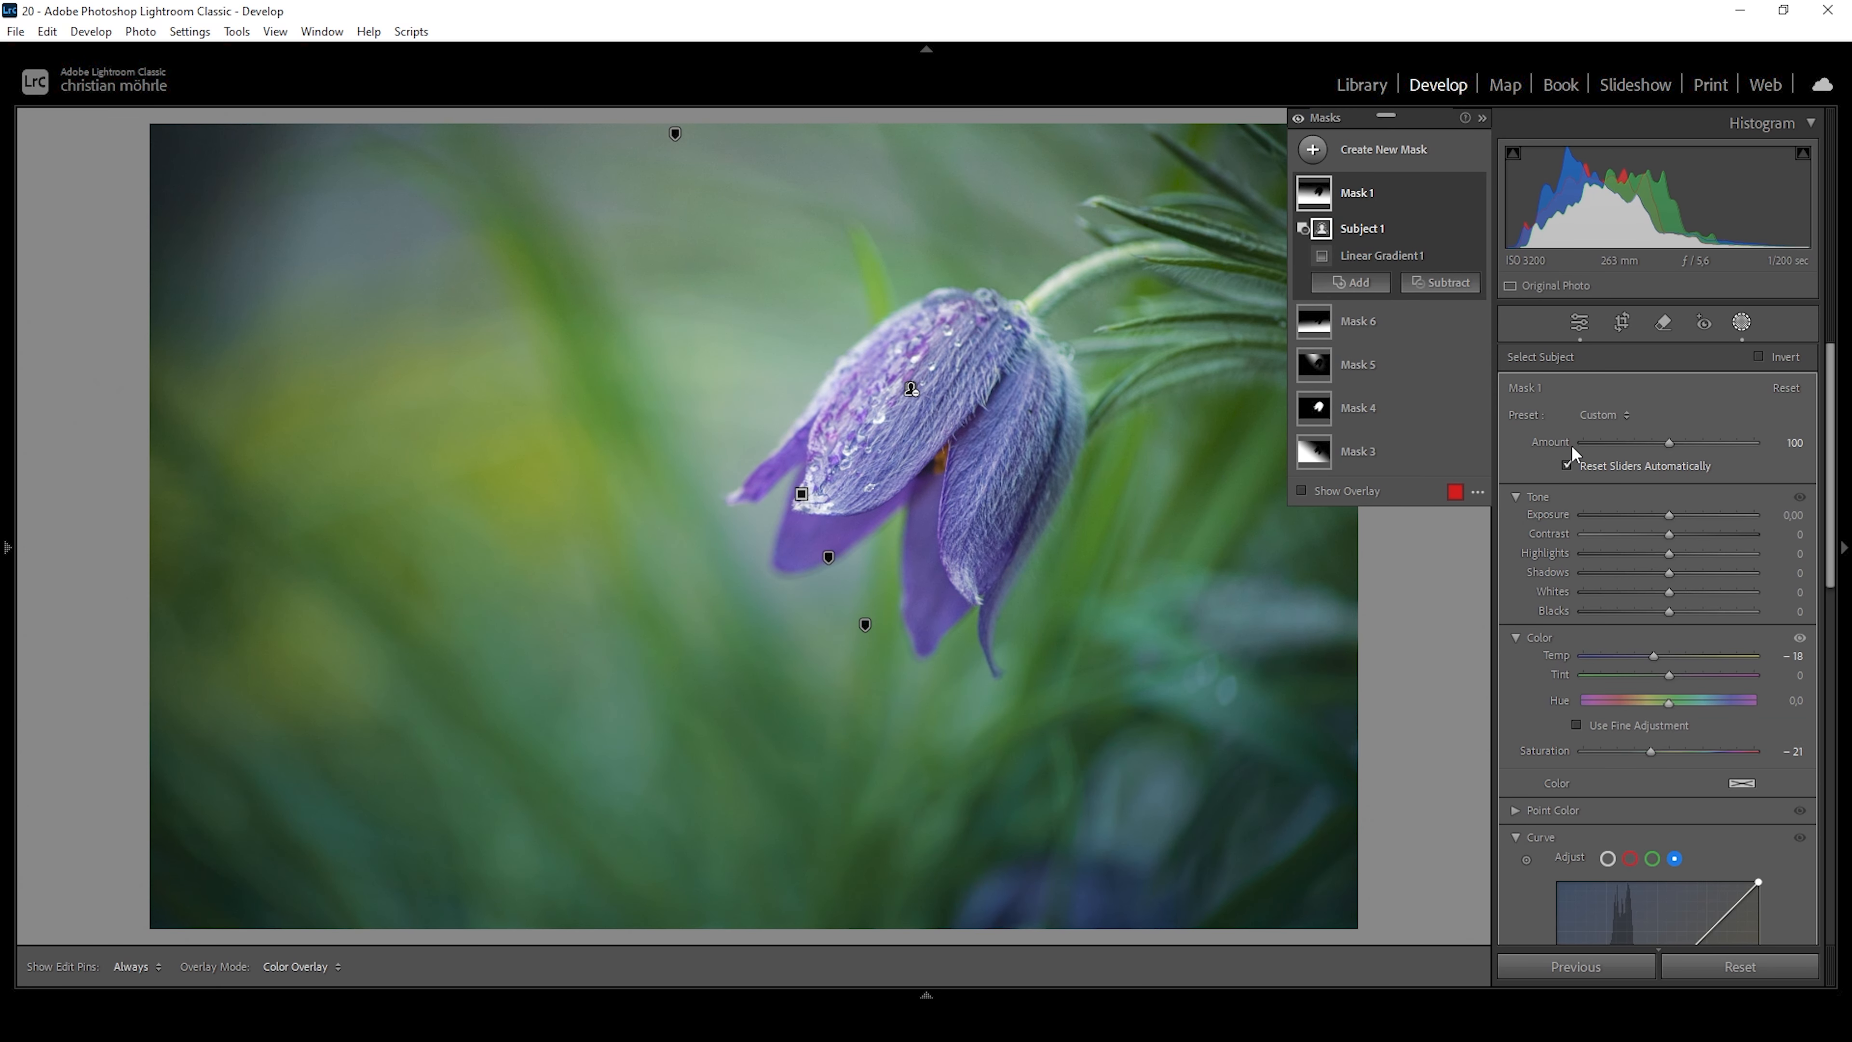
Add a large radial gradient mask over the upper background above the purple flower and subtract the subject from it.
click(1323, 153)
click(1404, 382)
drag(771, 300, 1198, 768)
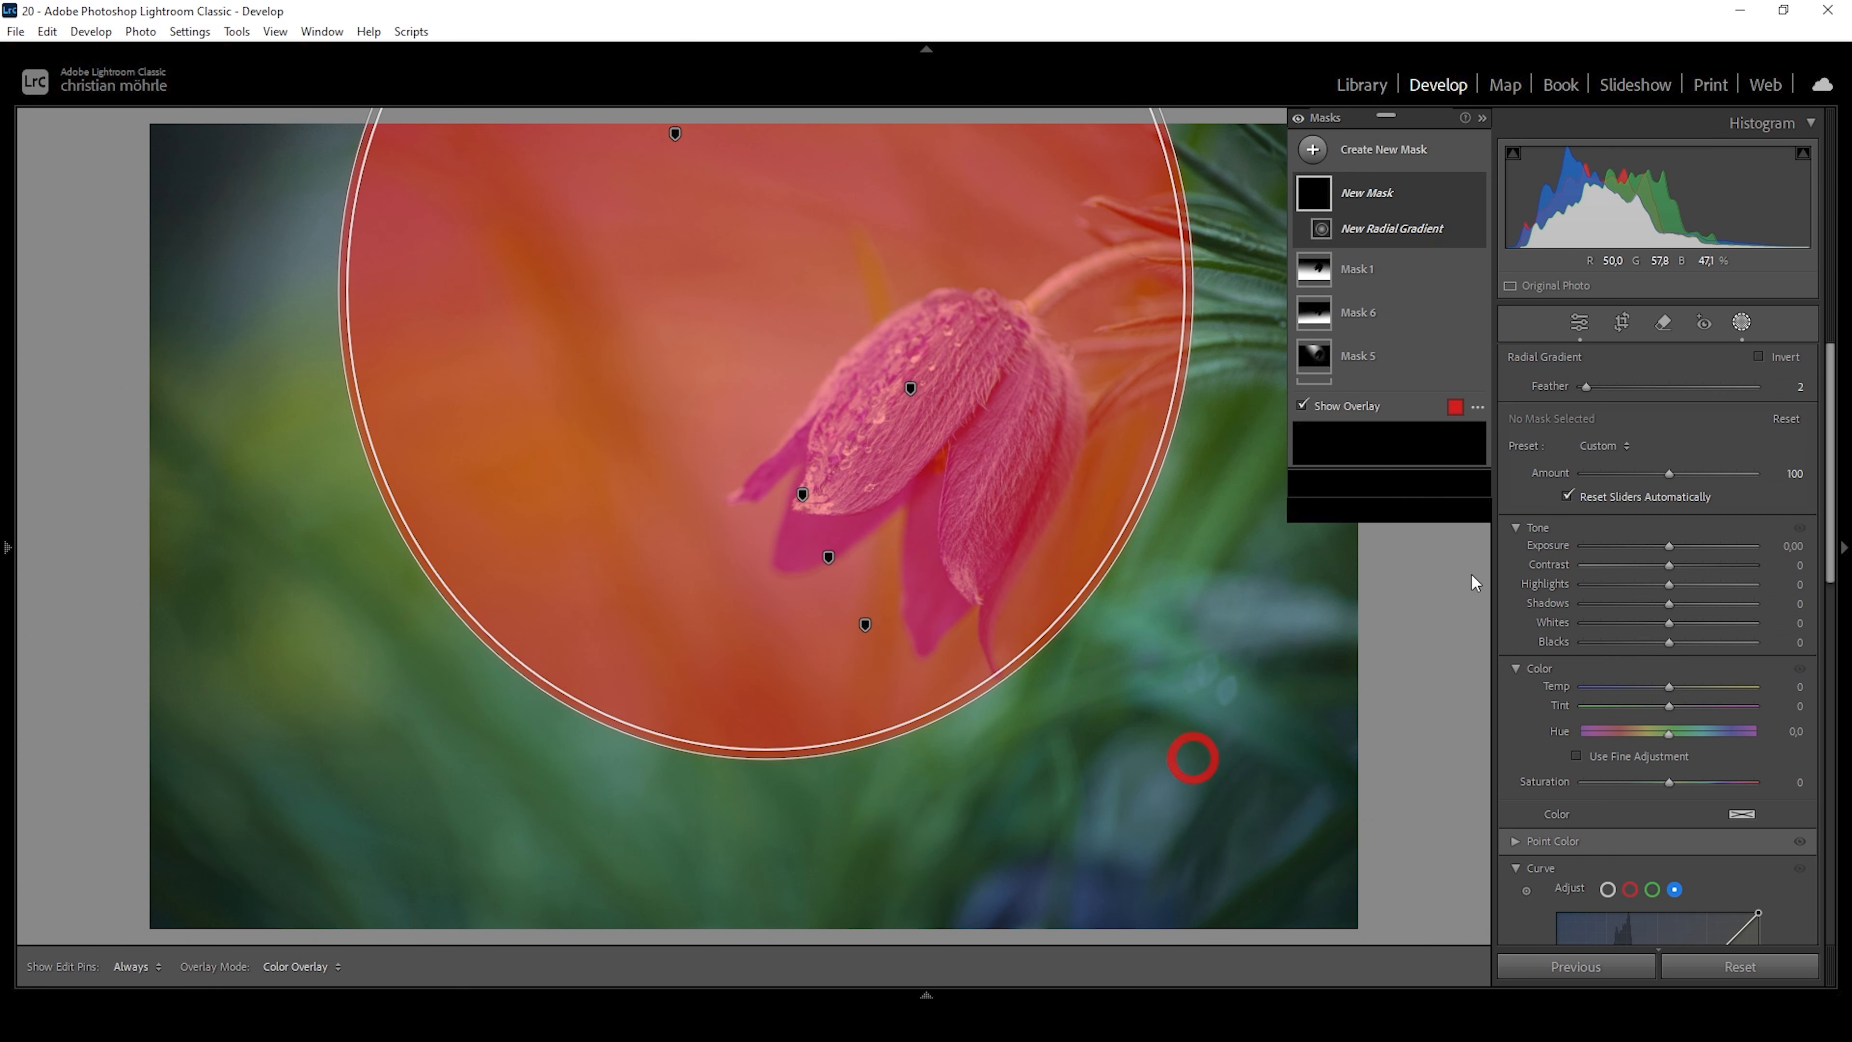
click(1441, 255)
click(1453, 300)
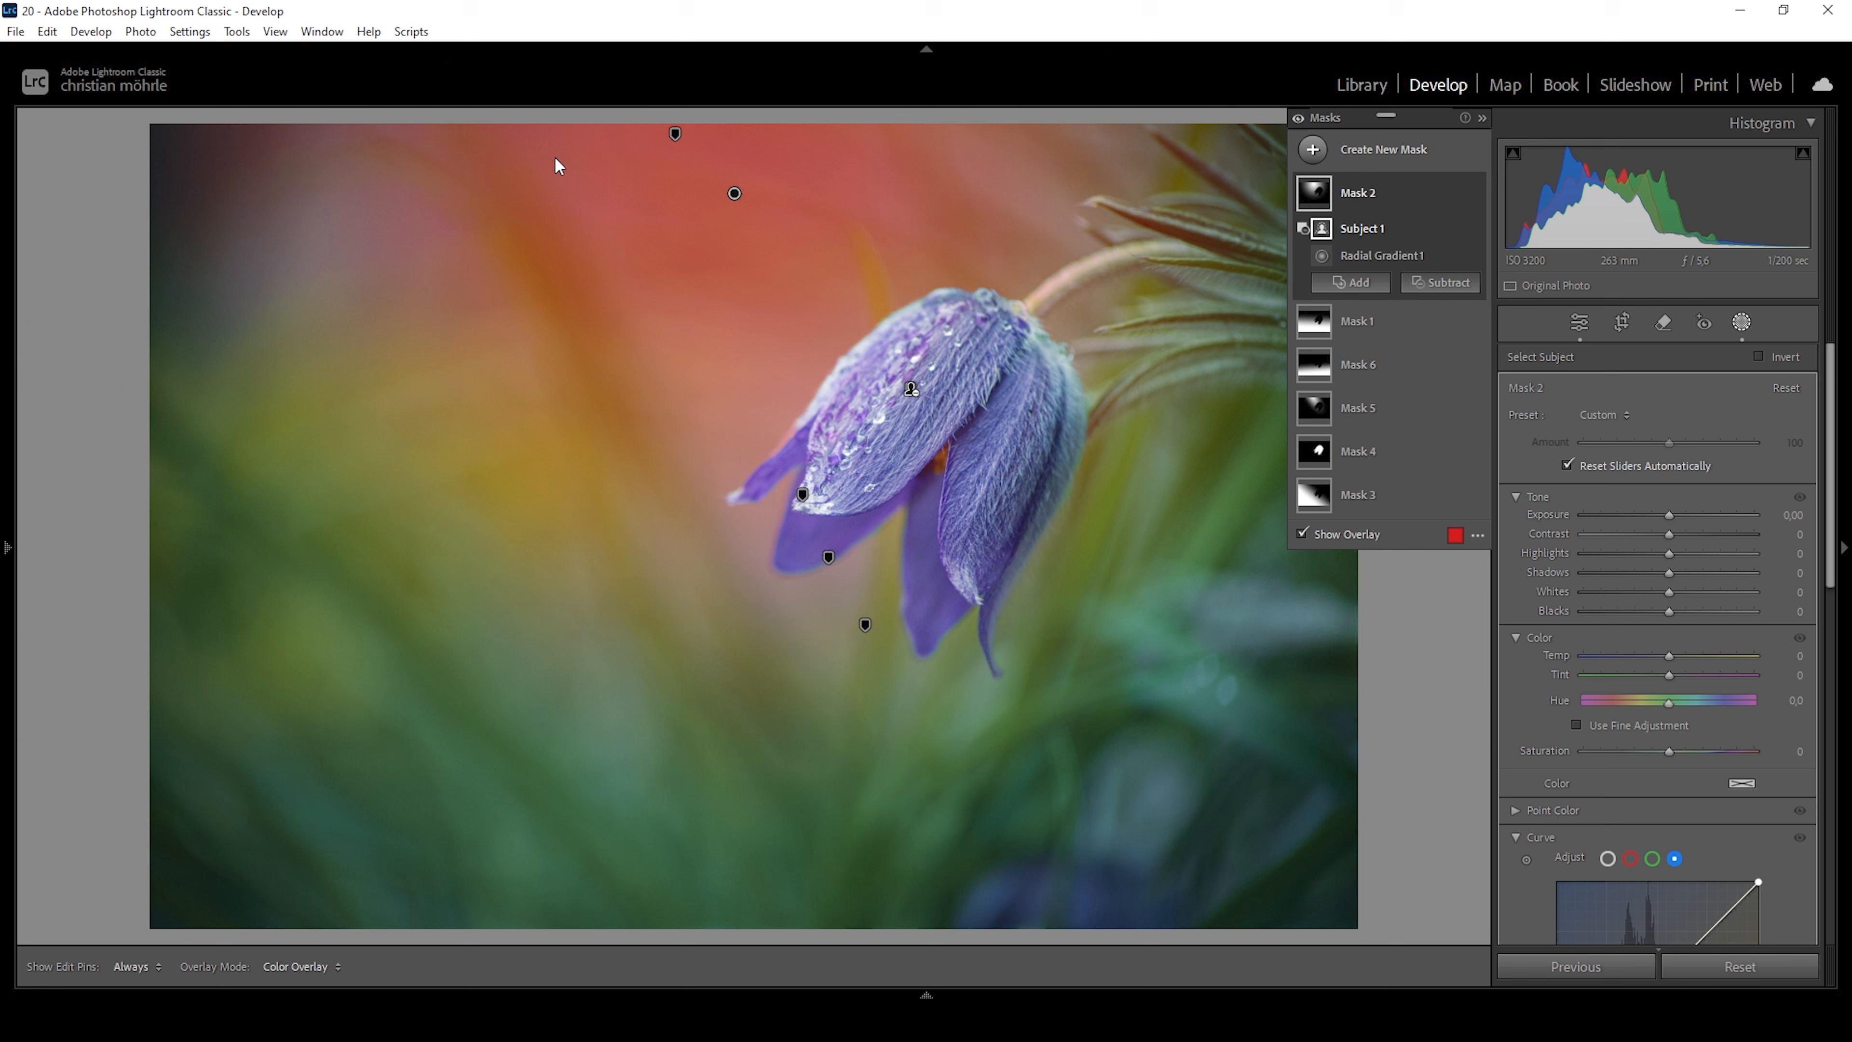
Create a warm glow in the radial mask with temperature 100, saturation 38, blacks 100 and a higher exposure.
drag(1672, 654, 1747, 665)
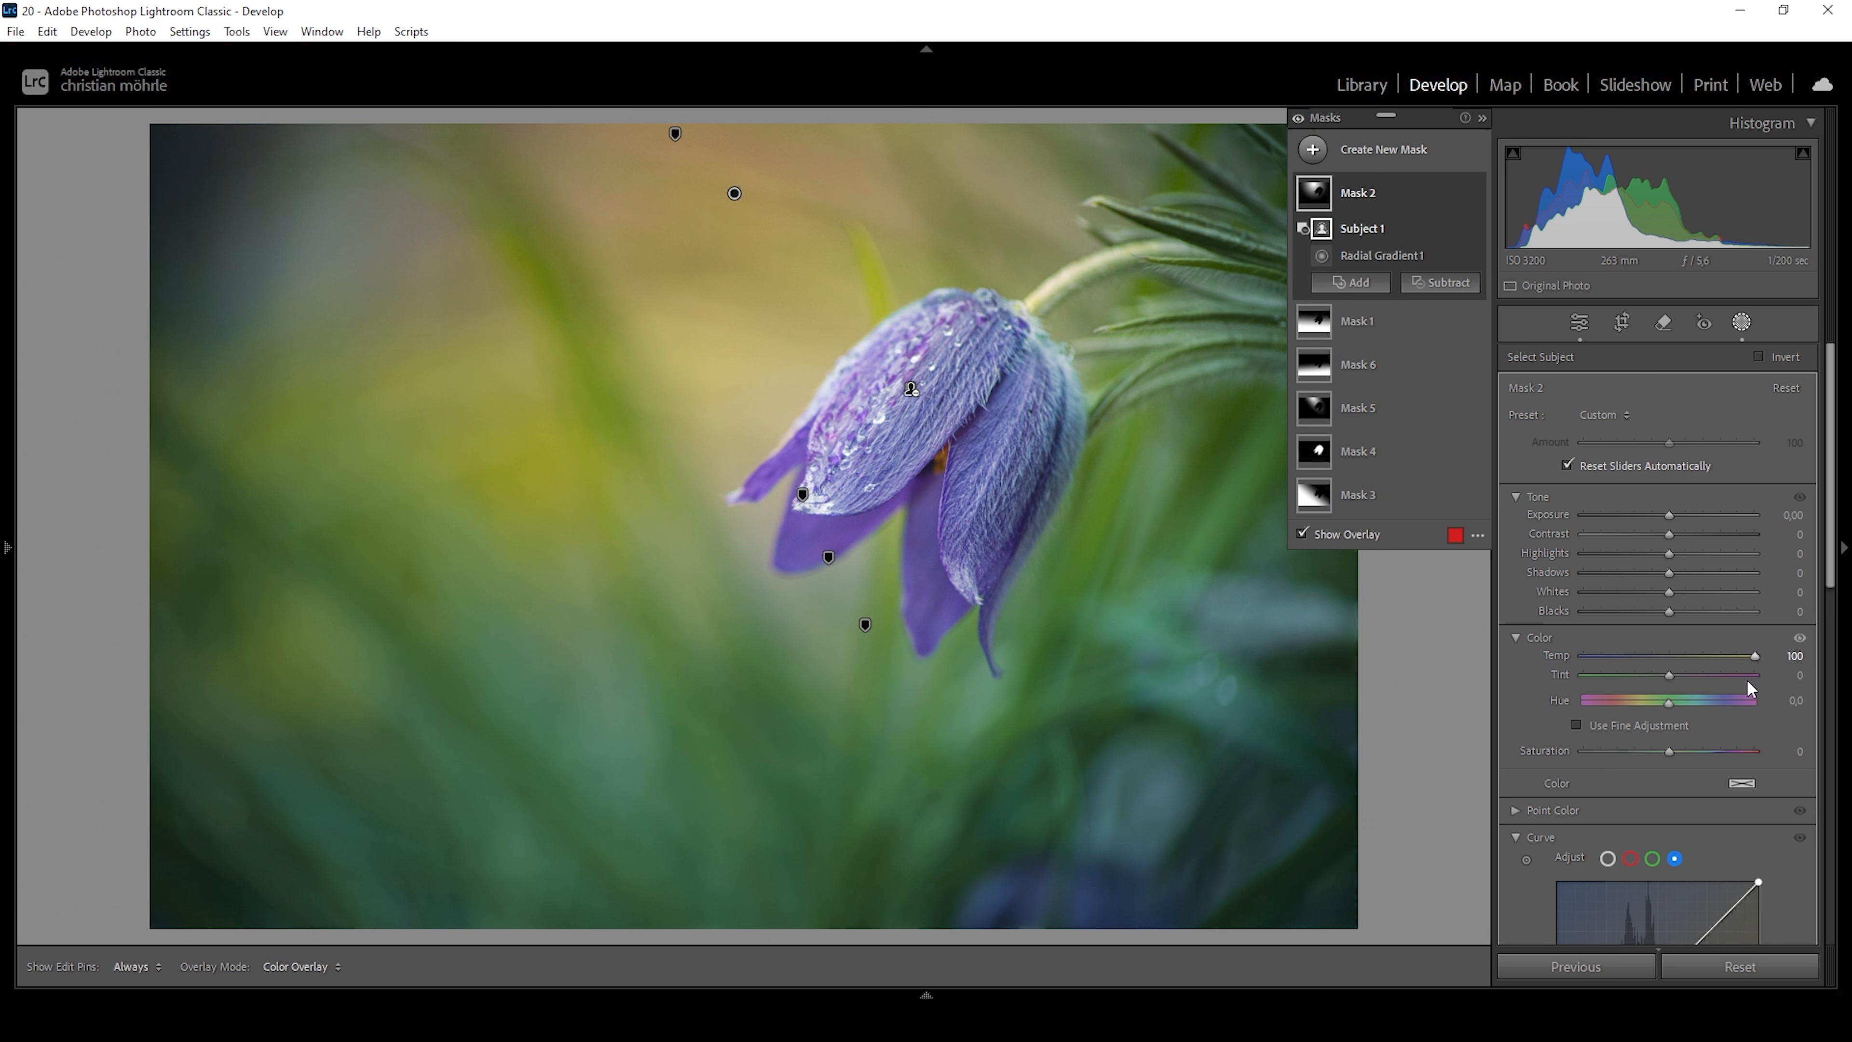
drag(1670, 752, 1713, 753)
drag(1668, 610, 1769, 627)
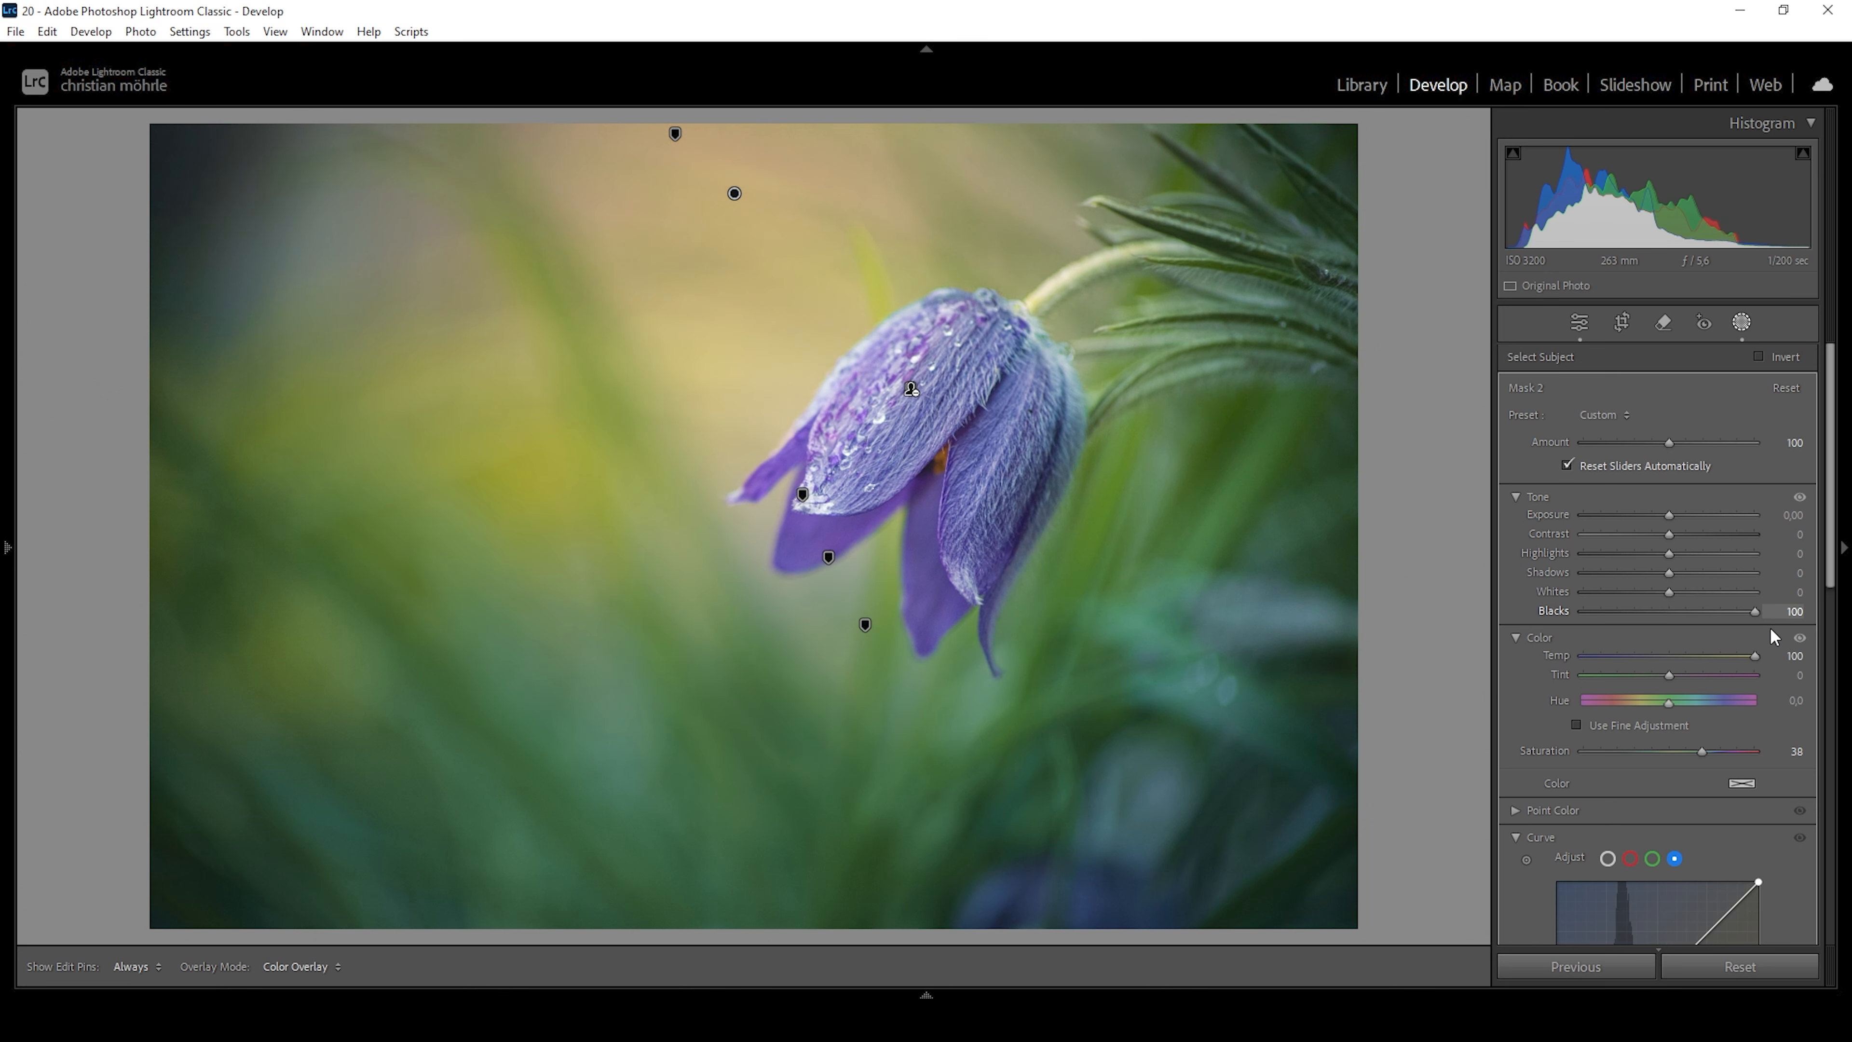
drag(1668, 515, 1690, 515)
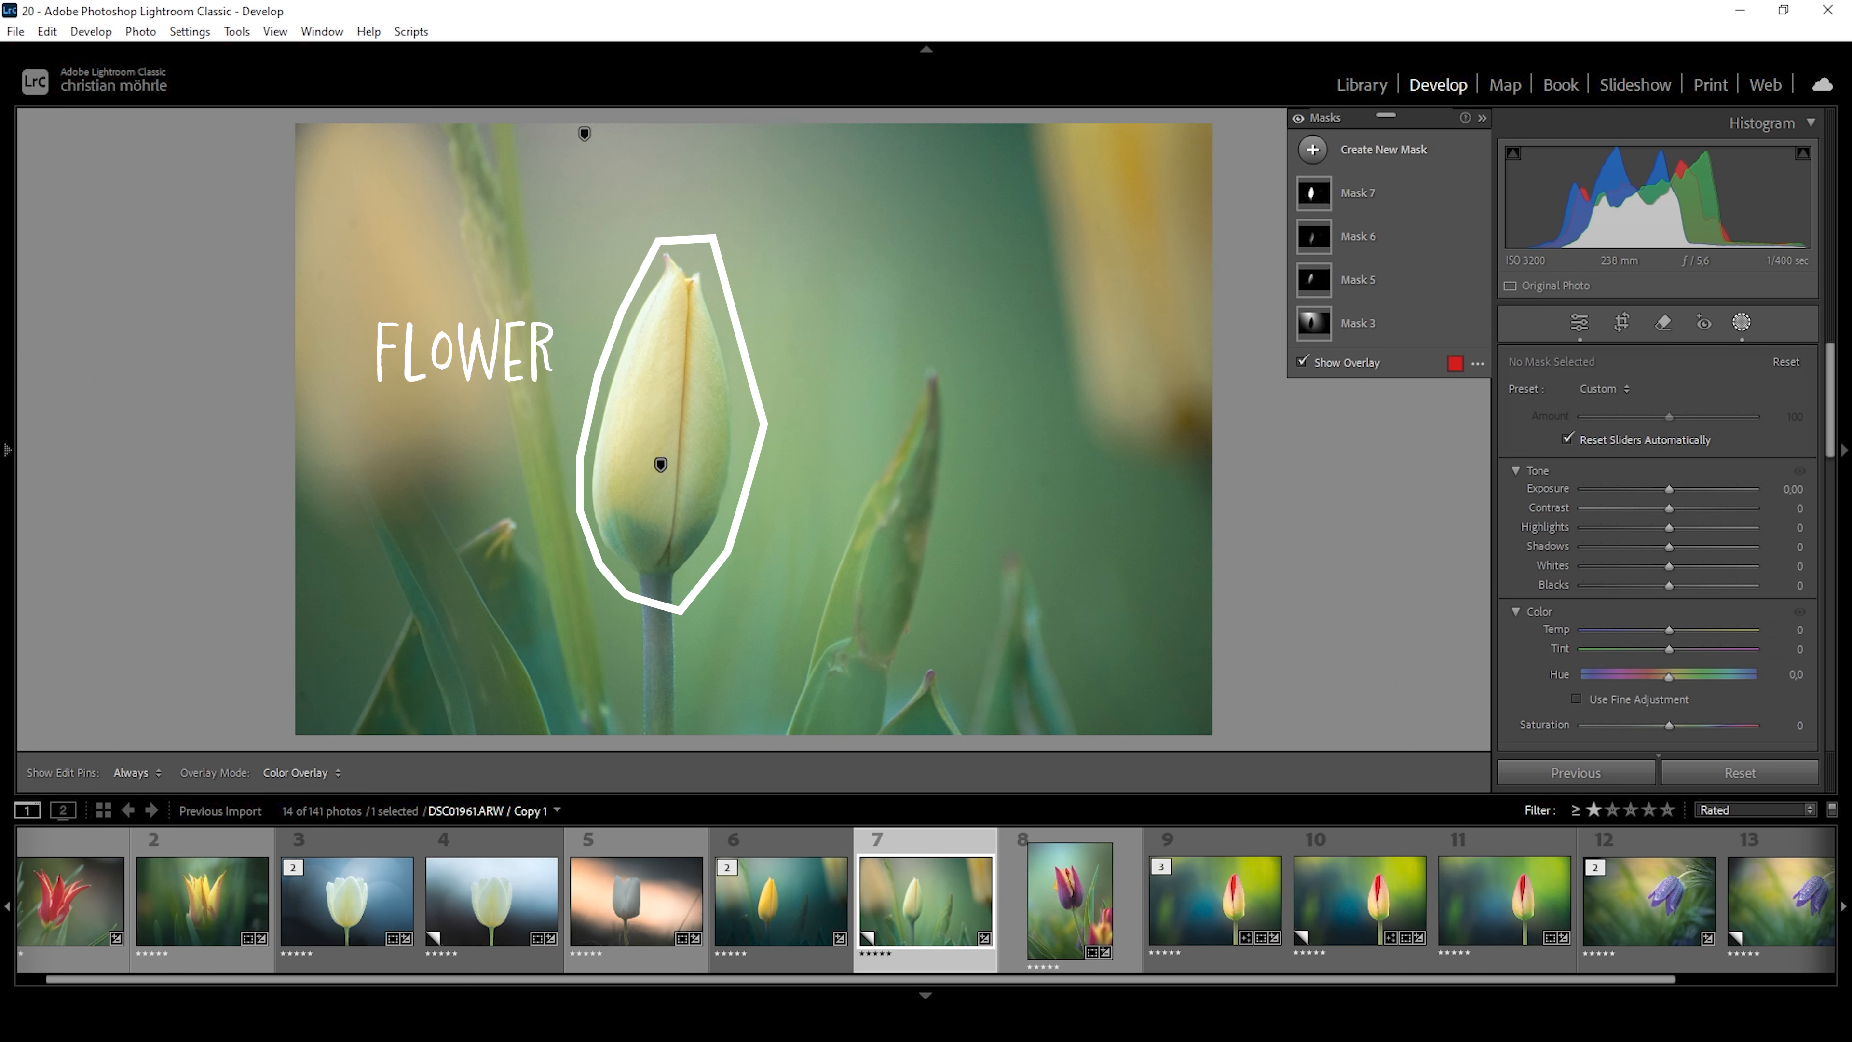
Create a subject mask of the yellow tulip bud and invert it to cover the background.
click(1309, 149)
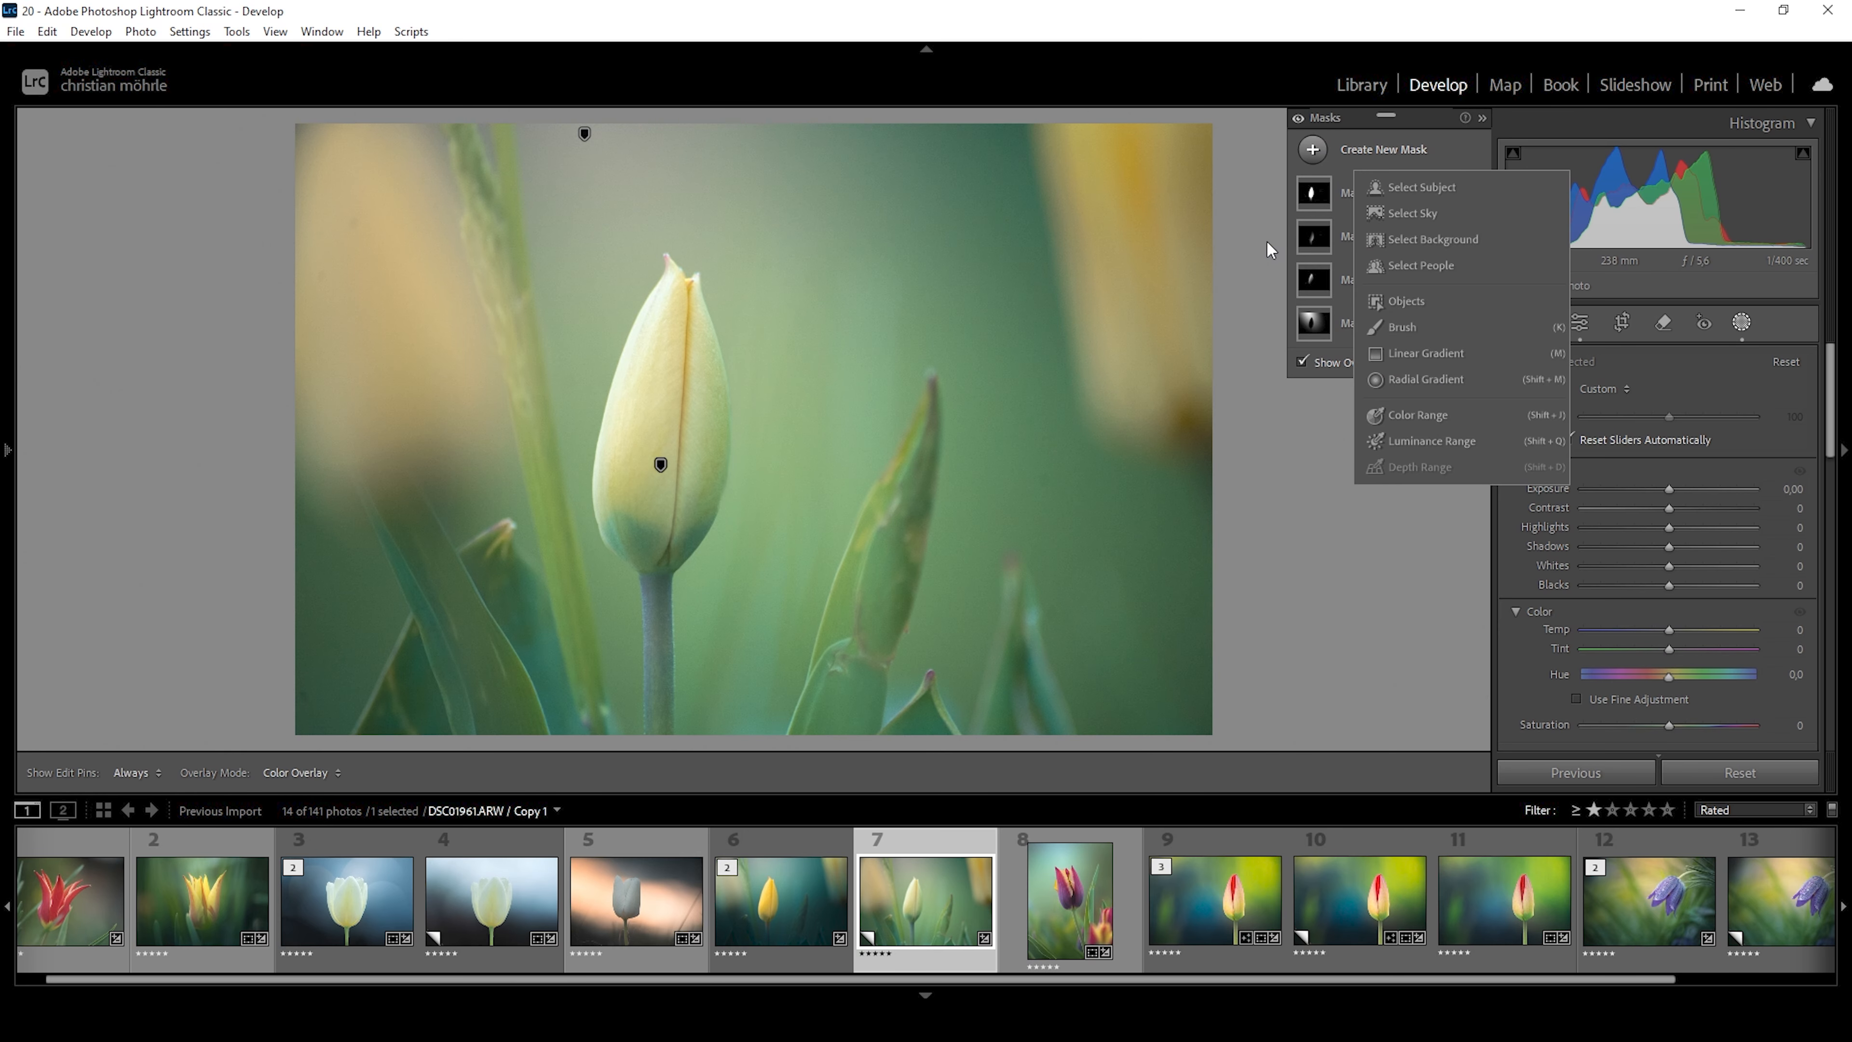
click(1421, 184)
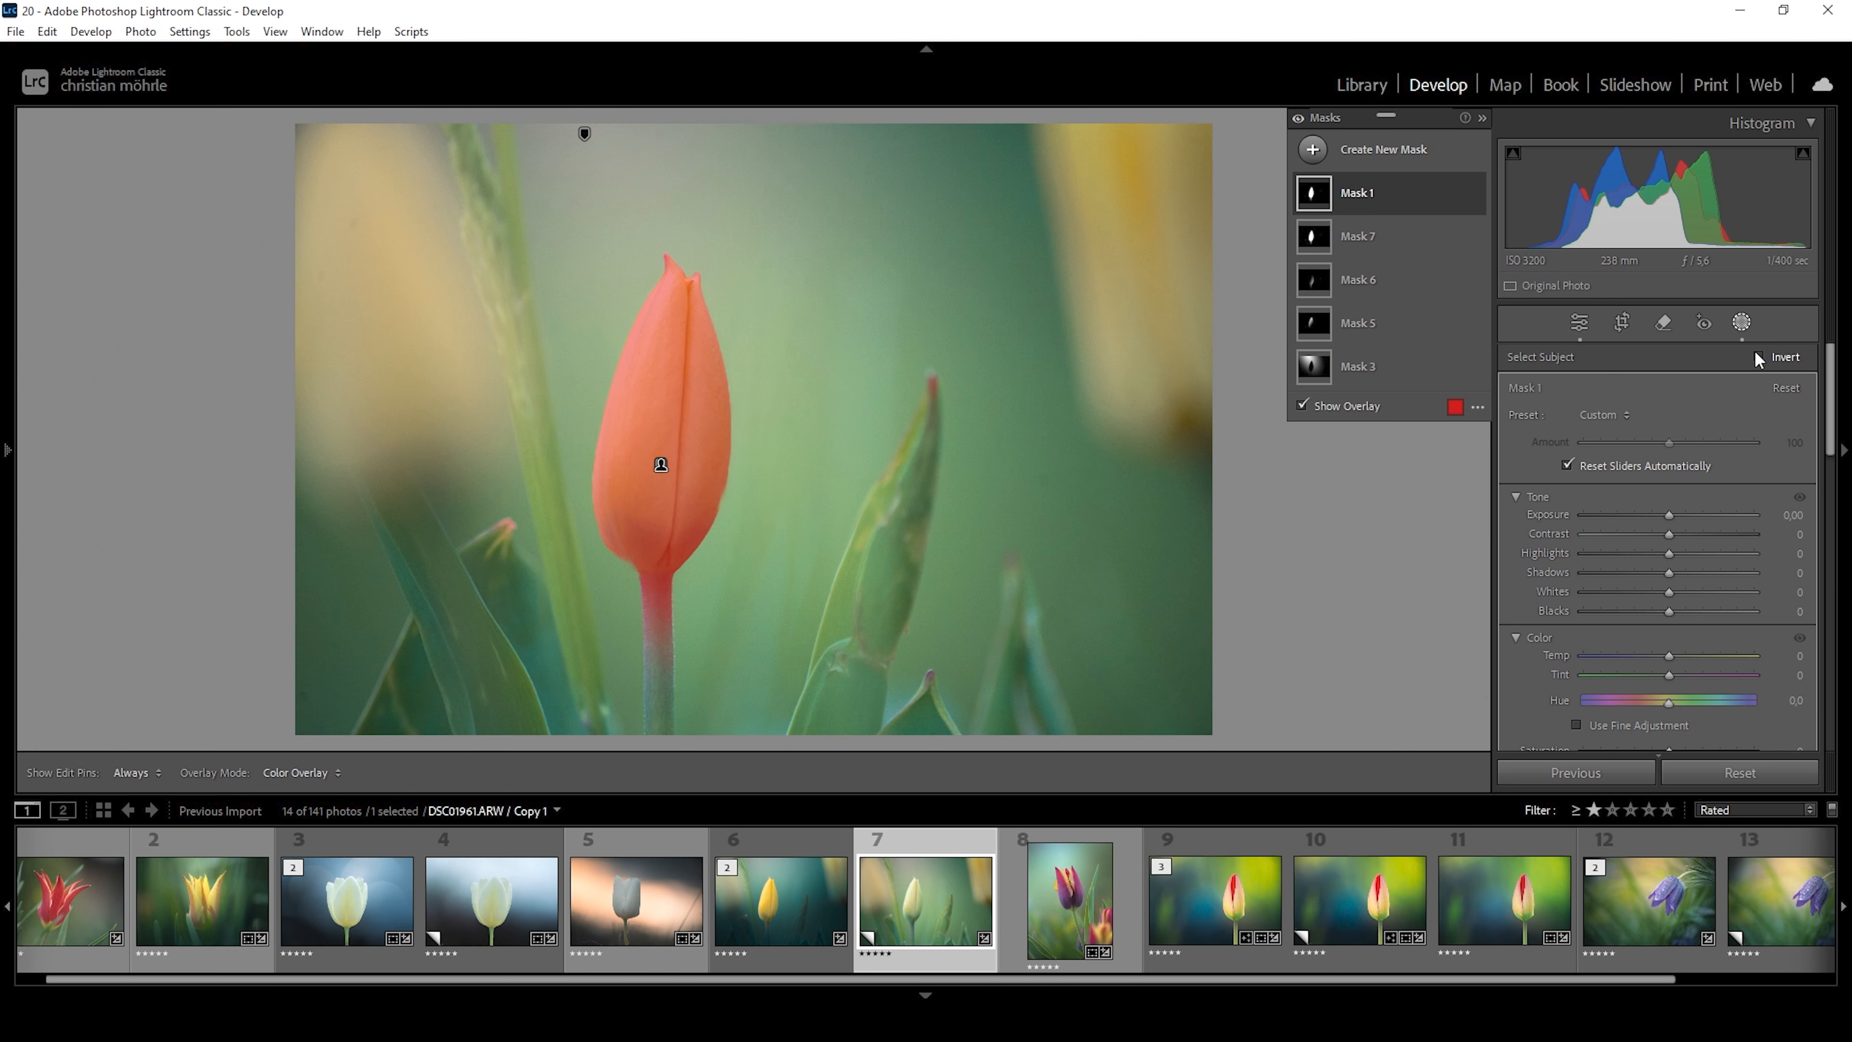
click(1756, 356)
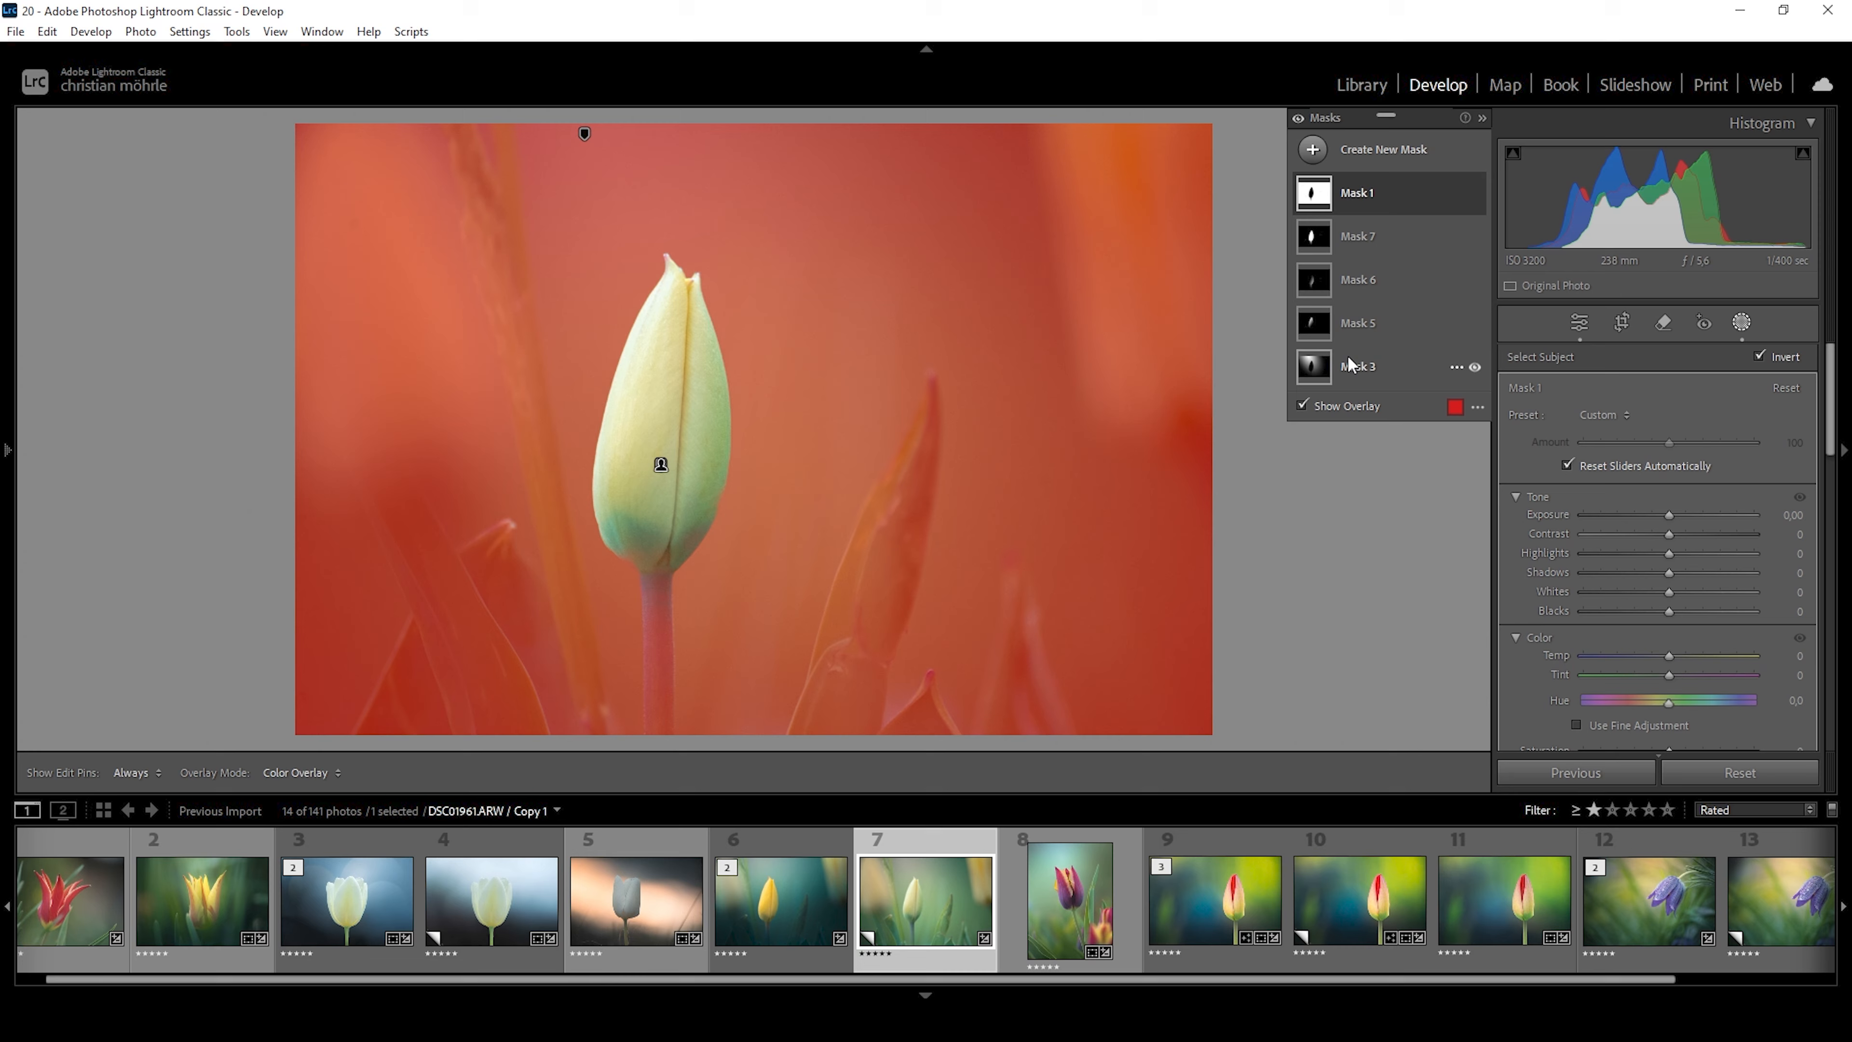
Subtract a linear gradient fading down from the photo's top from the inverted subject mask to exclude the upper background.
click(1385, 192)
click(1436, 255)
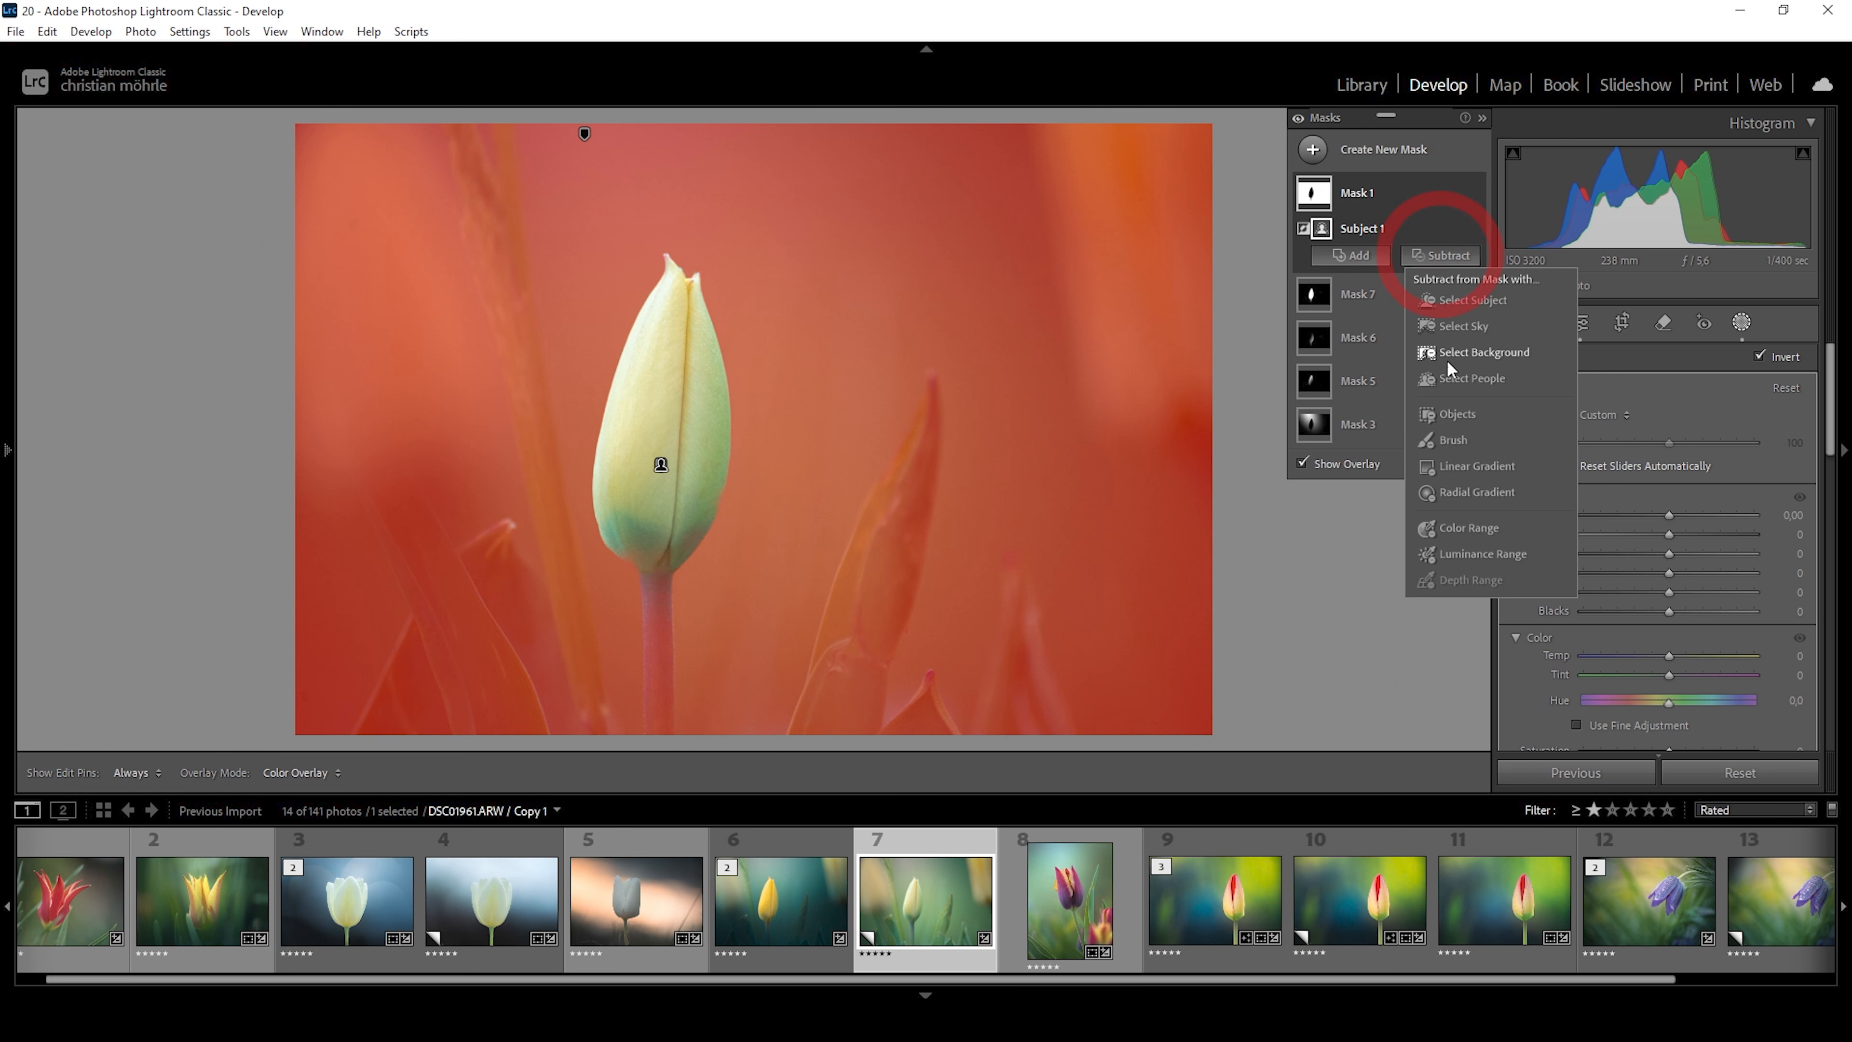
click(1475, 467)
drag(476, 159, 530, 489)
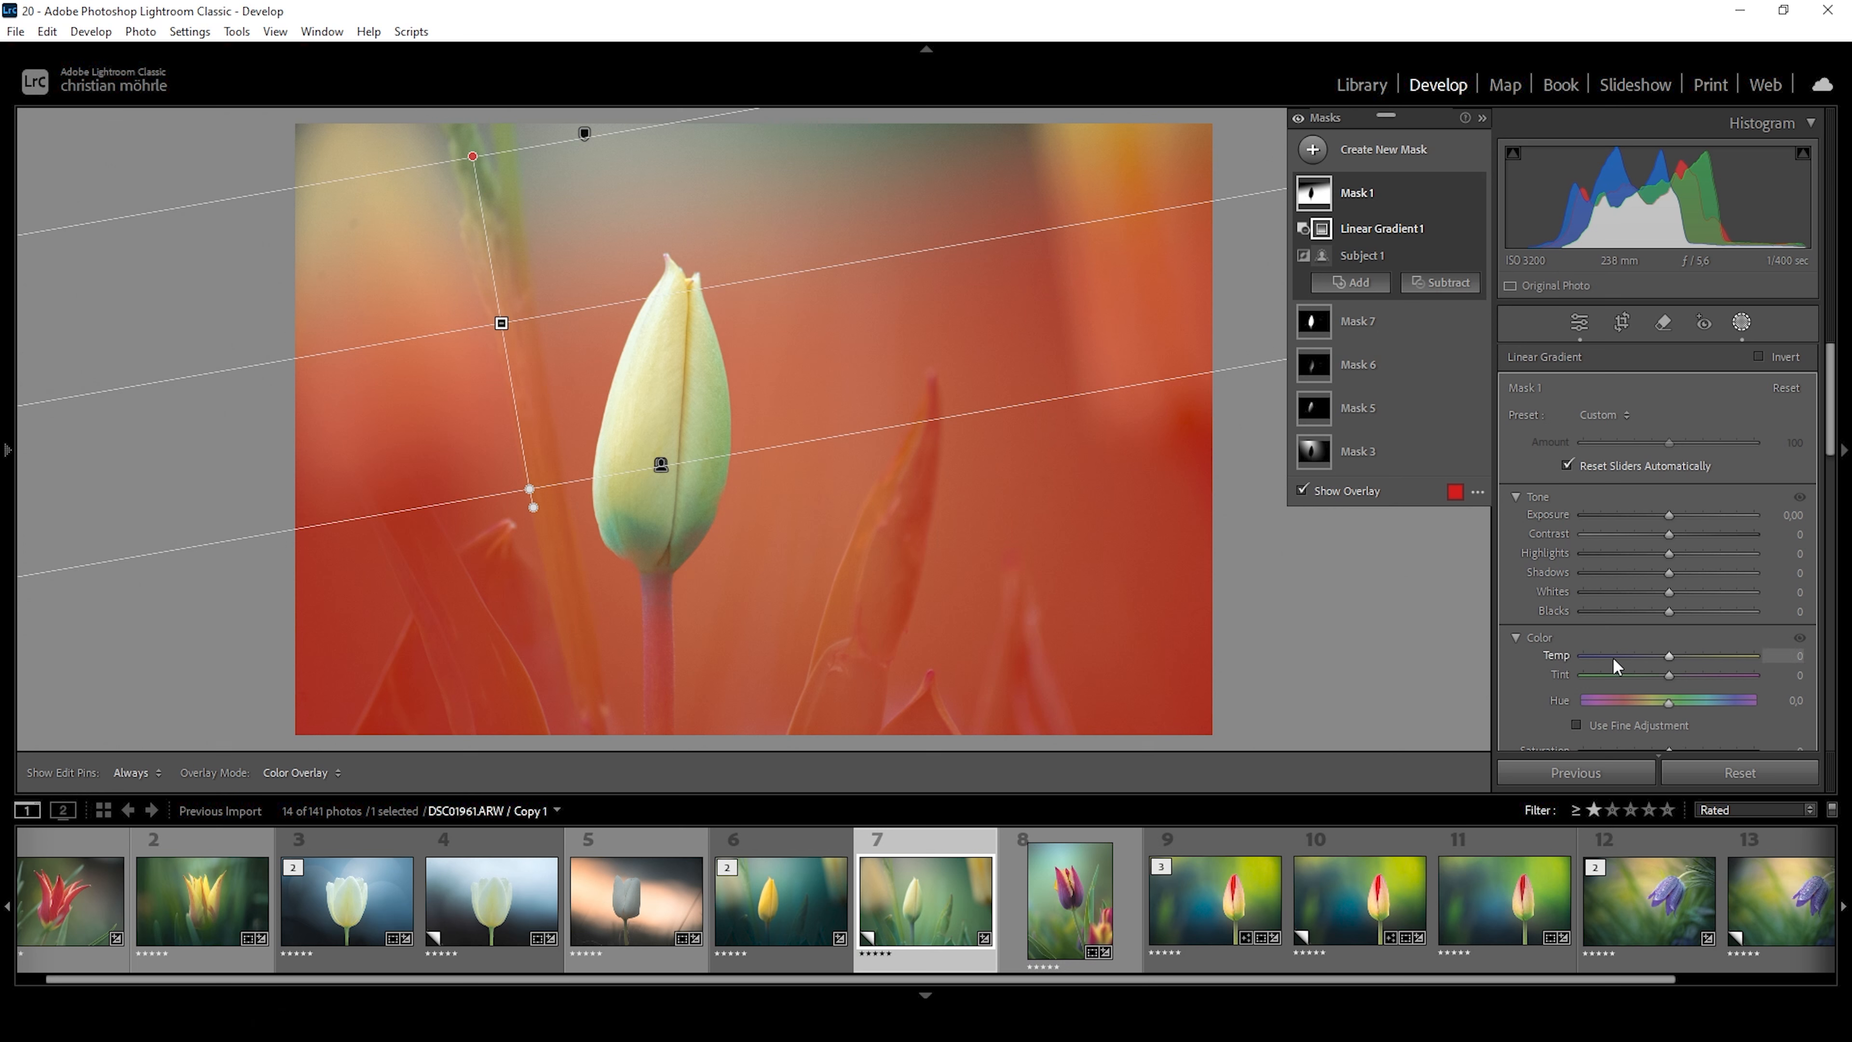
Cool and darken the background mask with temperature -49, tint -12, exposure -1.17 and a higher saturation.
drag(1669, 656, 1642, 656)
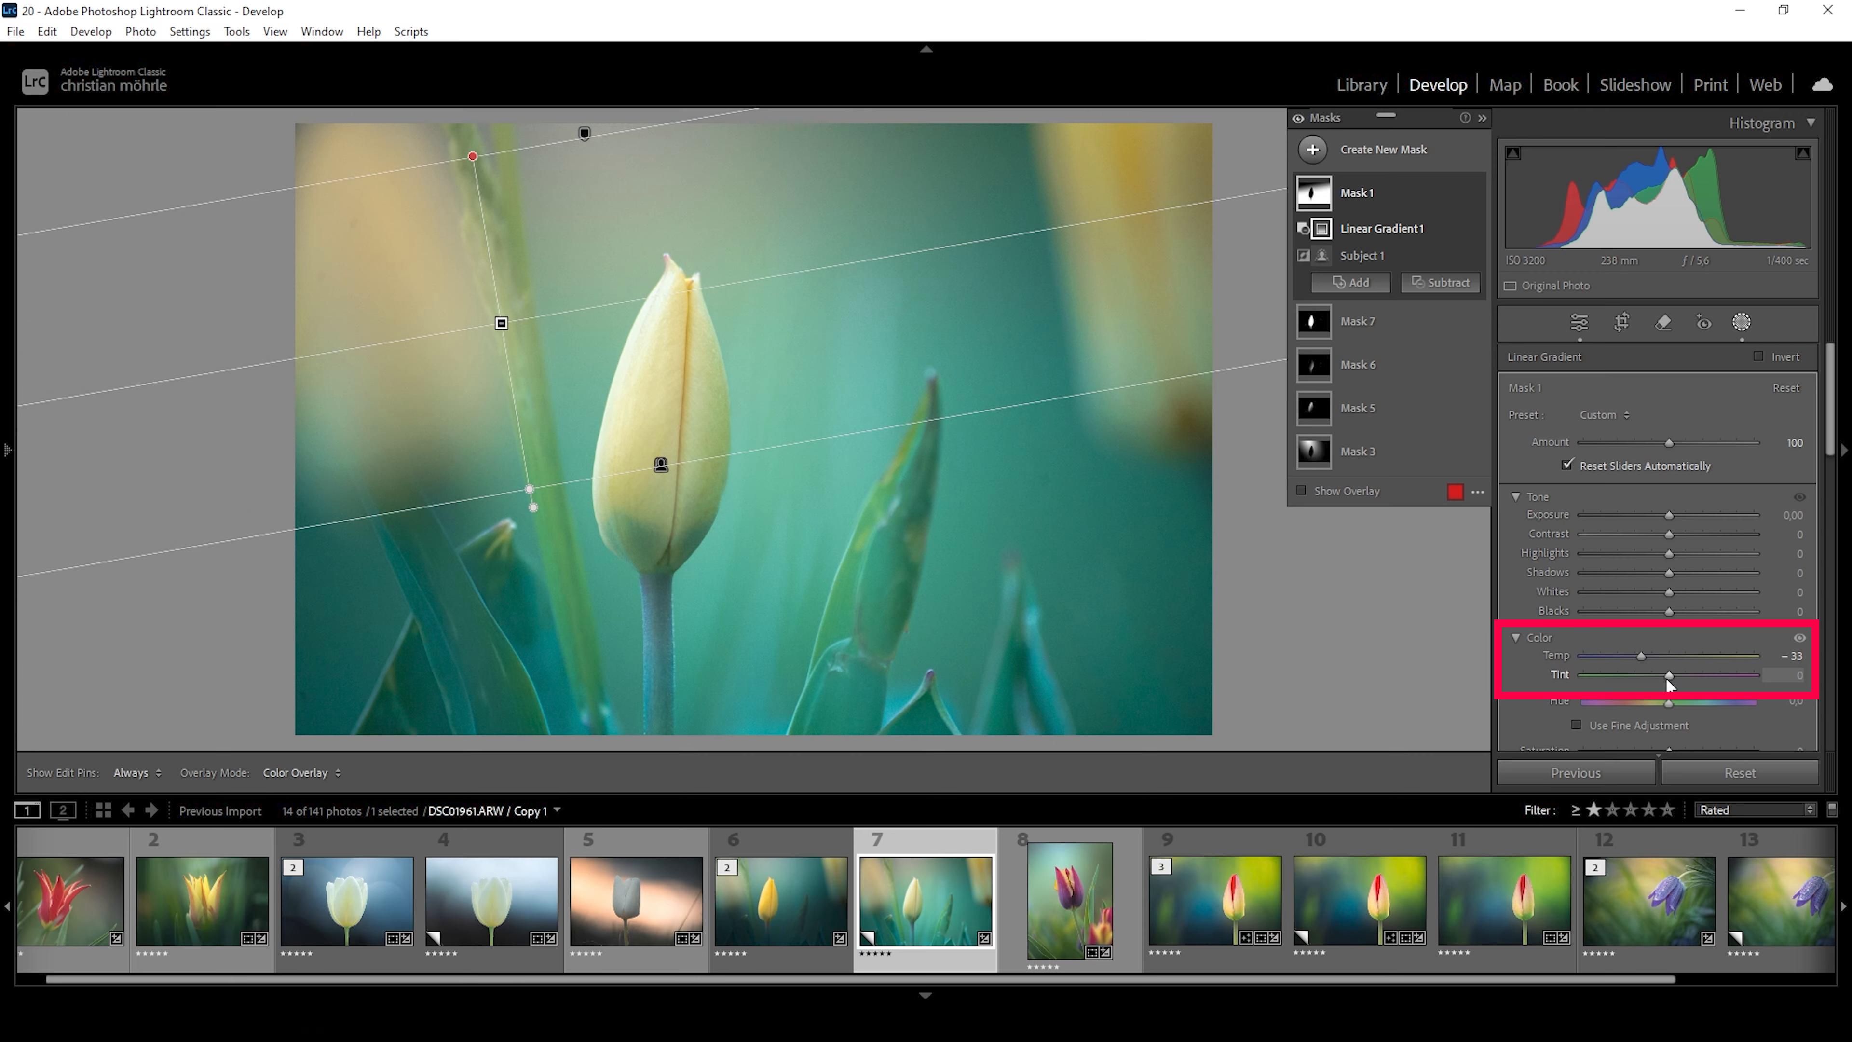
drag(1665, 679, 1662, 682)
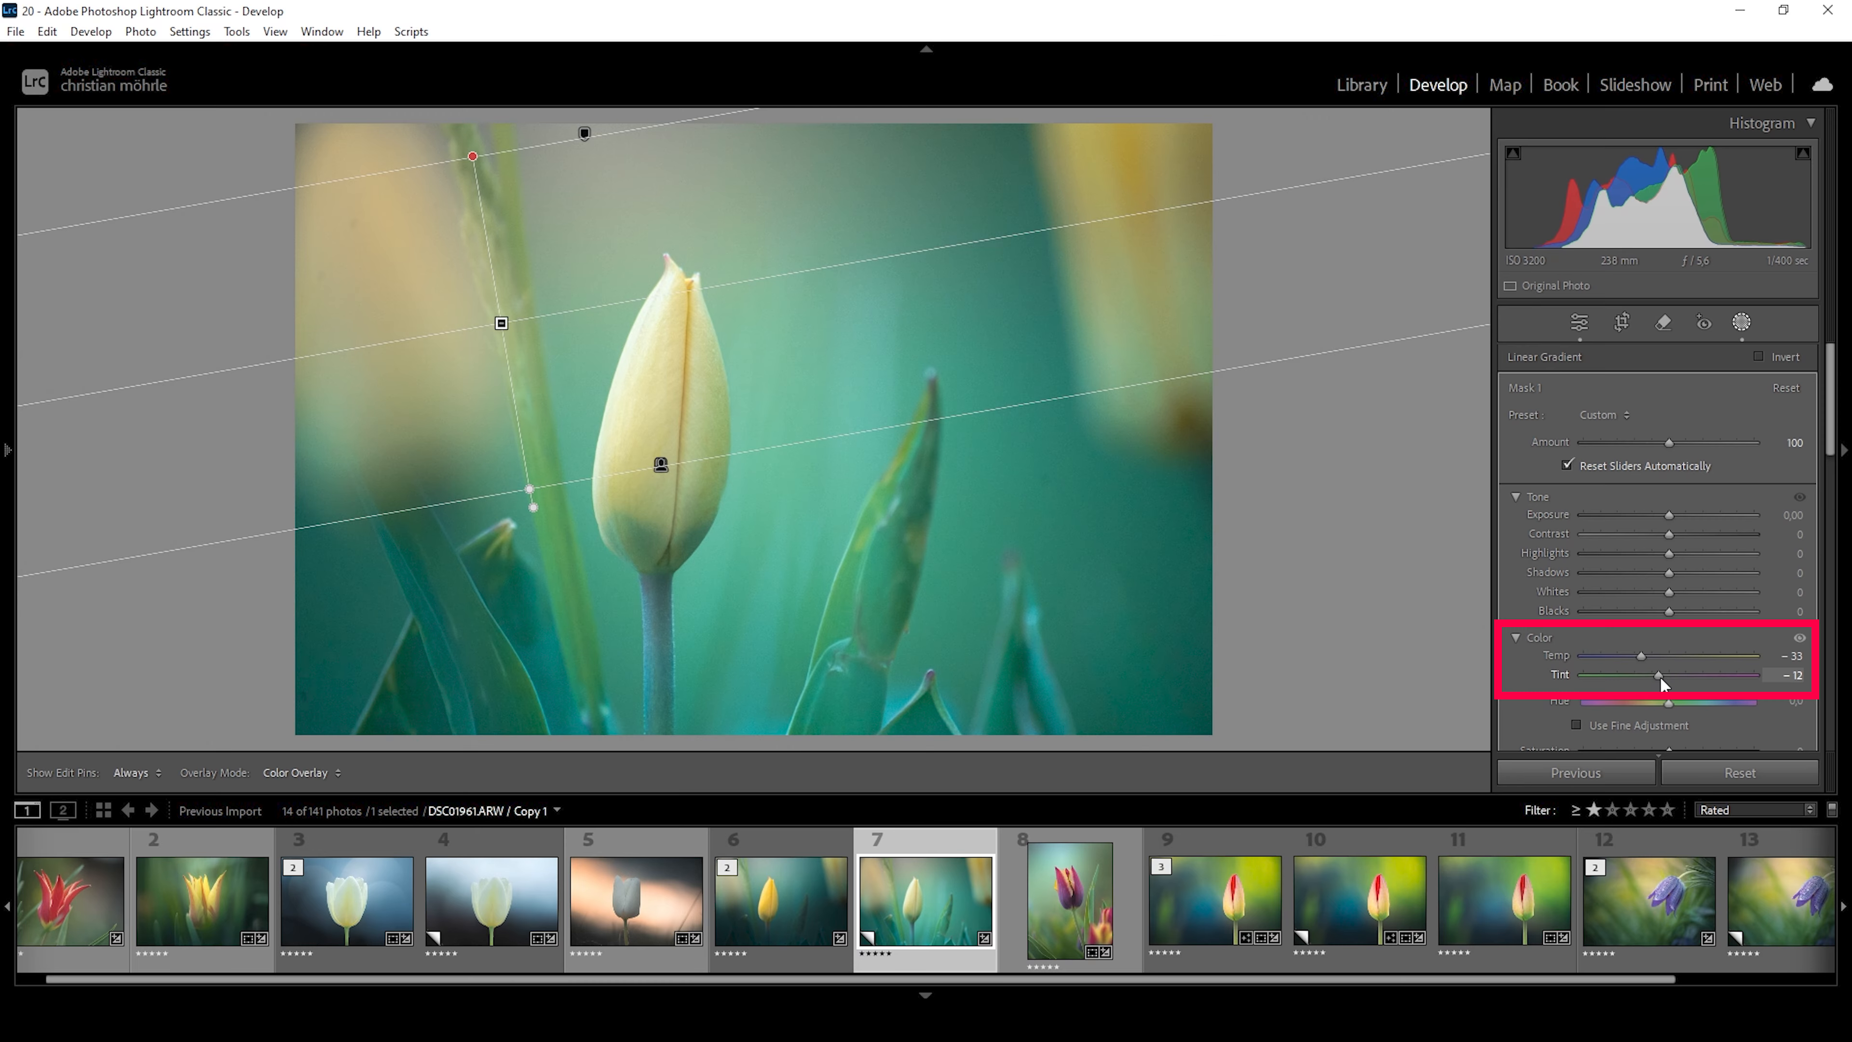
drag(1659, 676, 1659, 676)
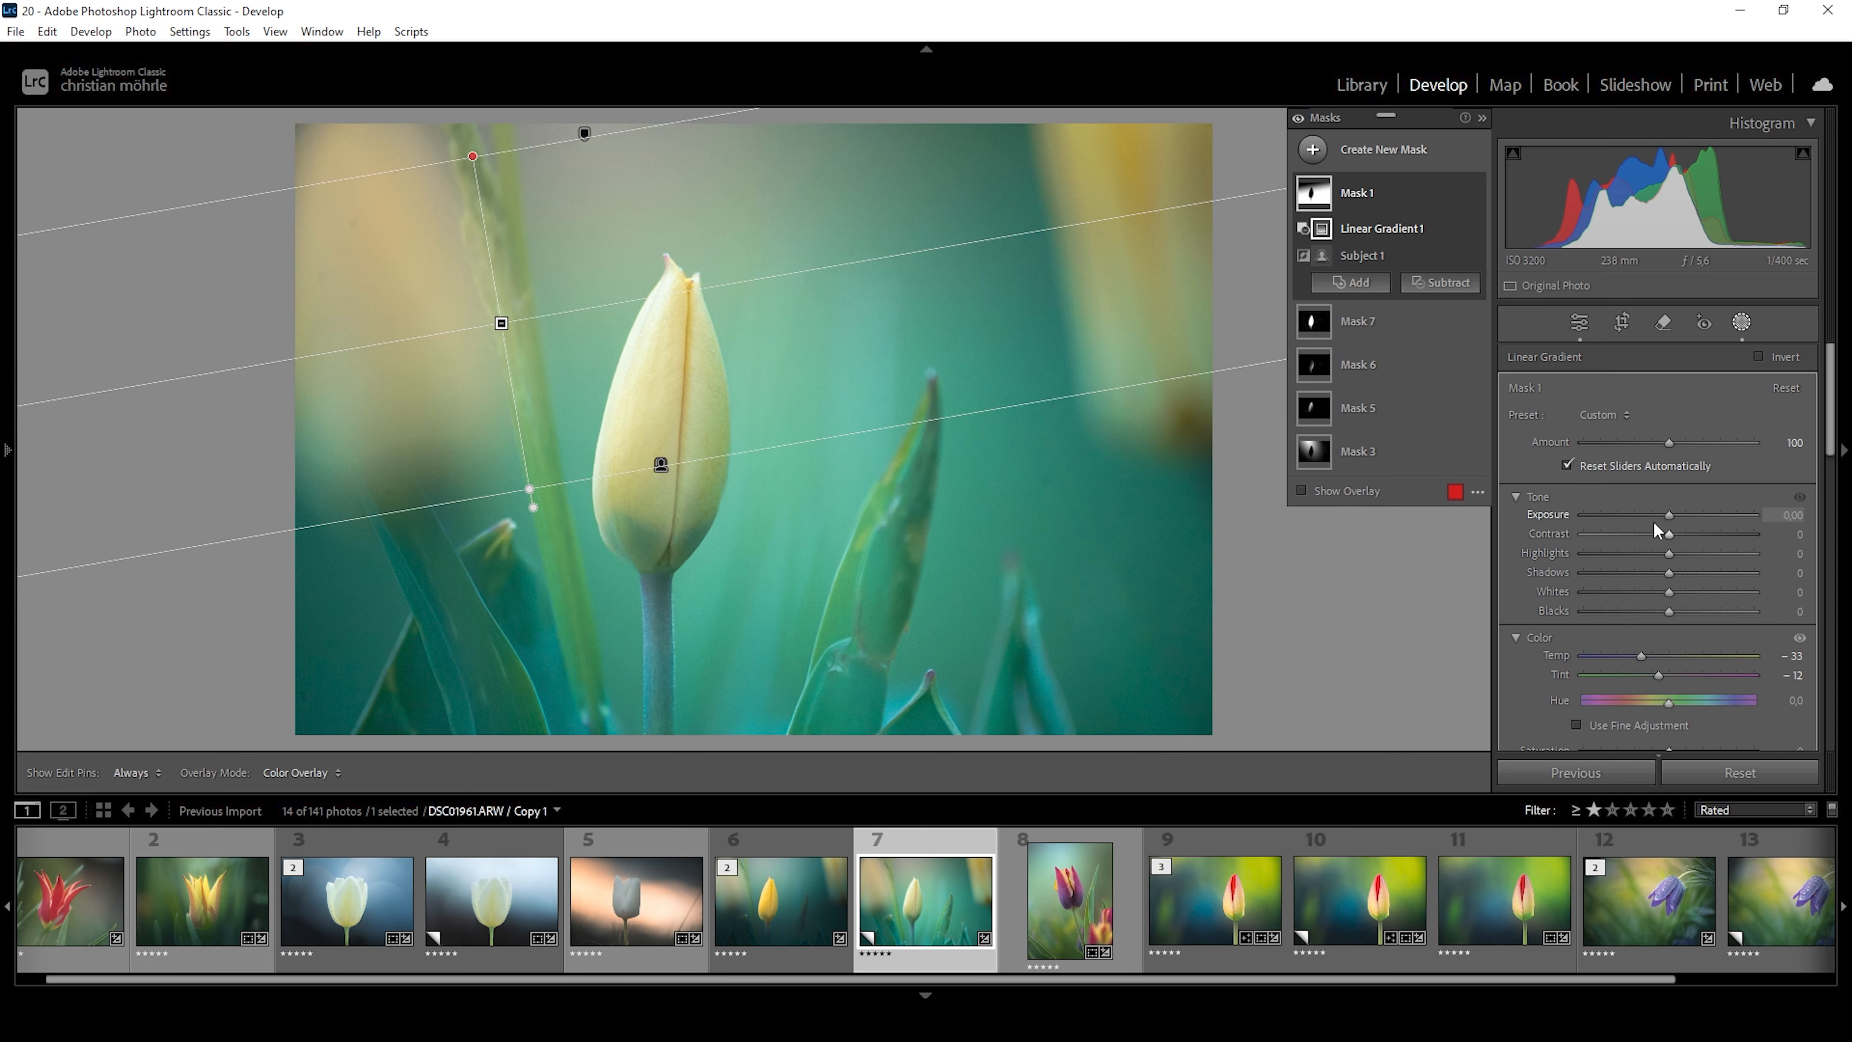
drag(1667, 516, 1642, 515)
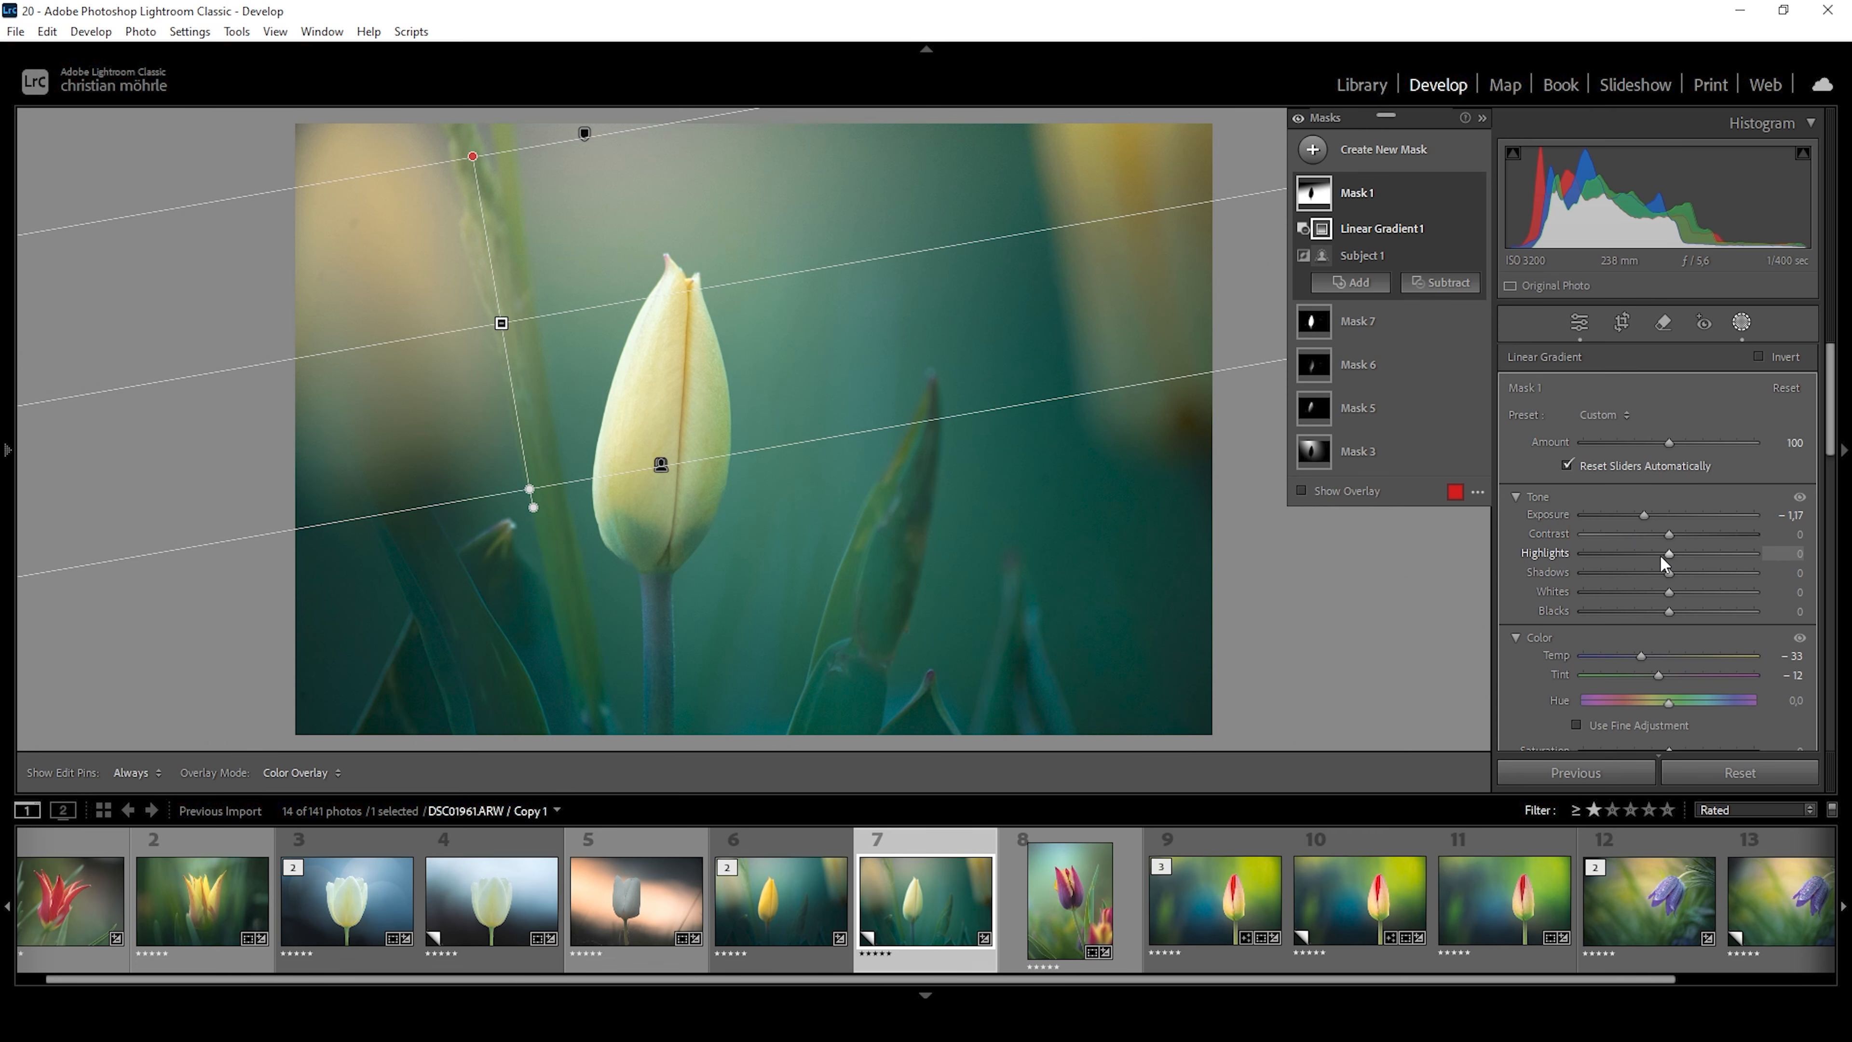
scroll(1642, 656, down, 2)
mouse_move(1670, 653)
mouse_down()
mouse_move(1708, 653)
mouse_move(1684, 649)
mouse_up()
drag(1634, 556, 1626, 556)
scroll(1640, 556, up, 2)
Set the background mask's contrast to 40, shadows to -36 and blacks to -7, and shift its linear gradient slightly upward.
drag(1669, 533, 1703, 533)
drag(1669, 572, 1638, 570)
drag(1669, 611, 1663, 611)
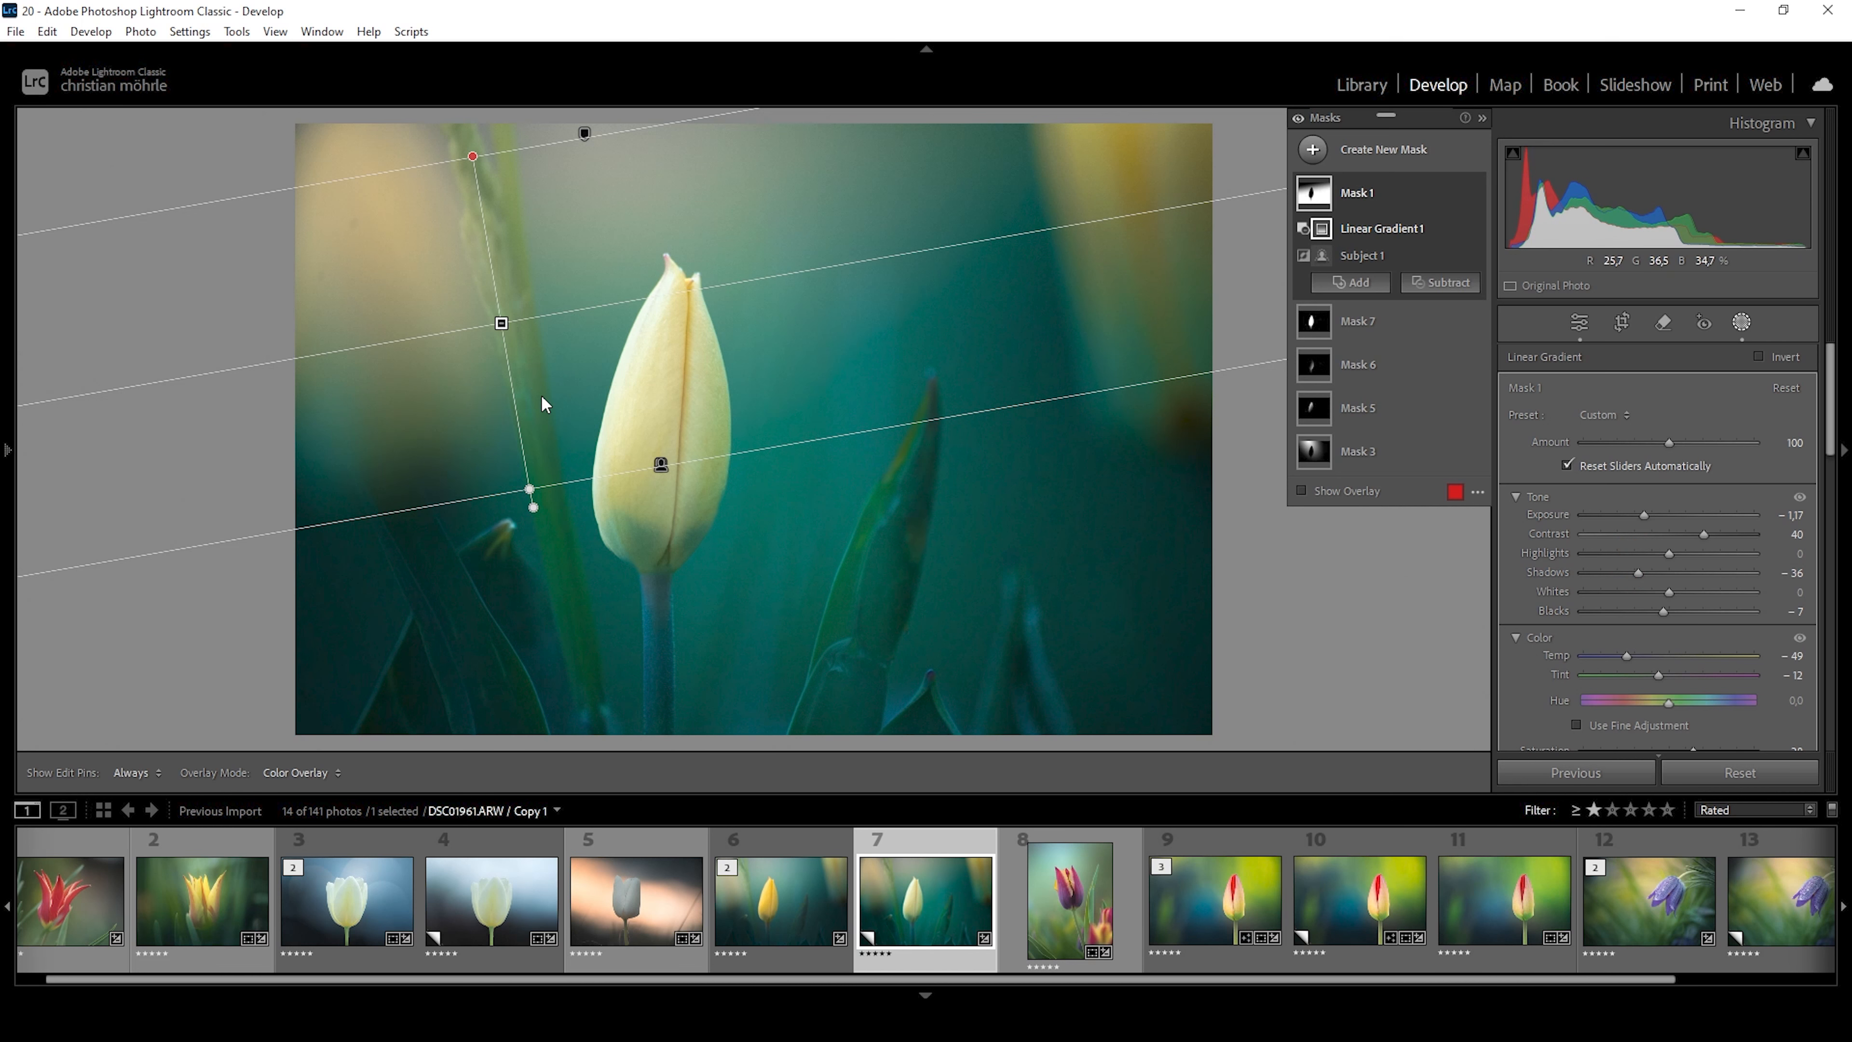
drag(501, 323, 503, 275)
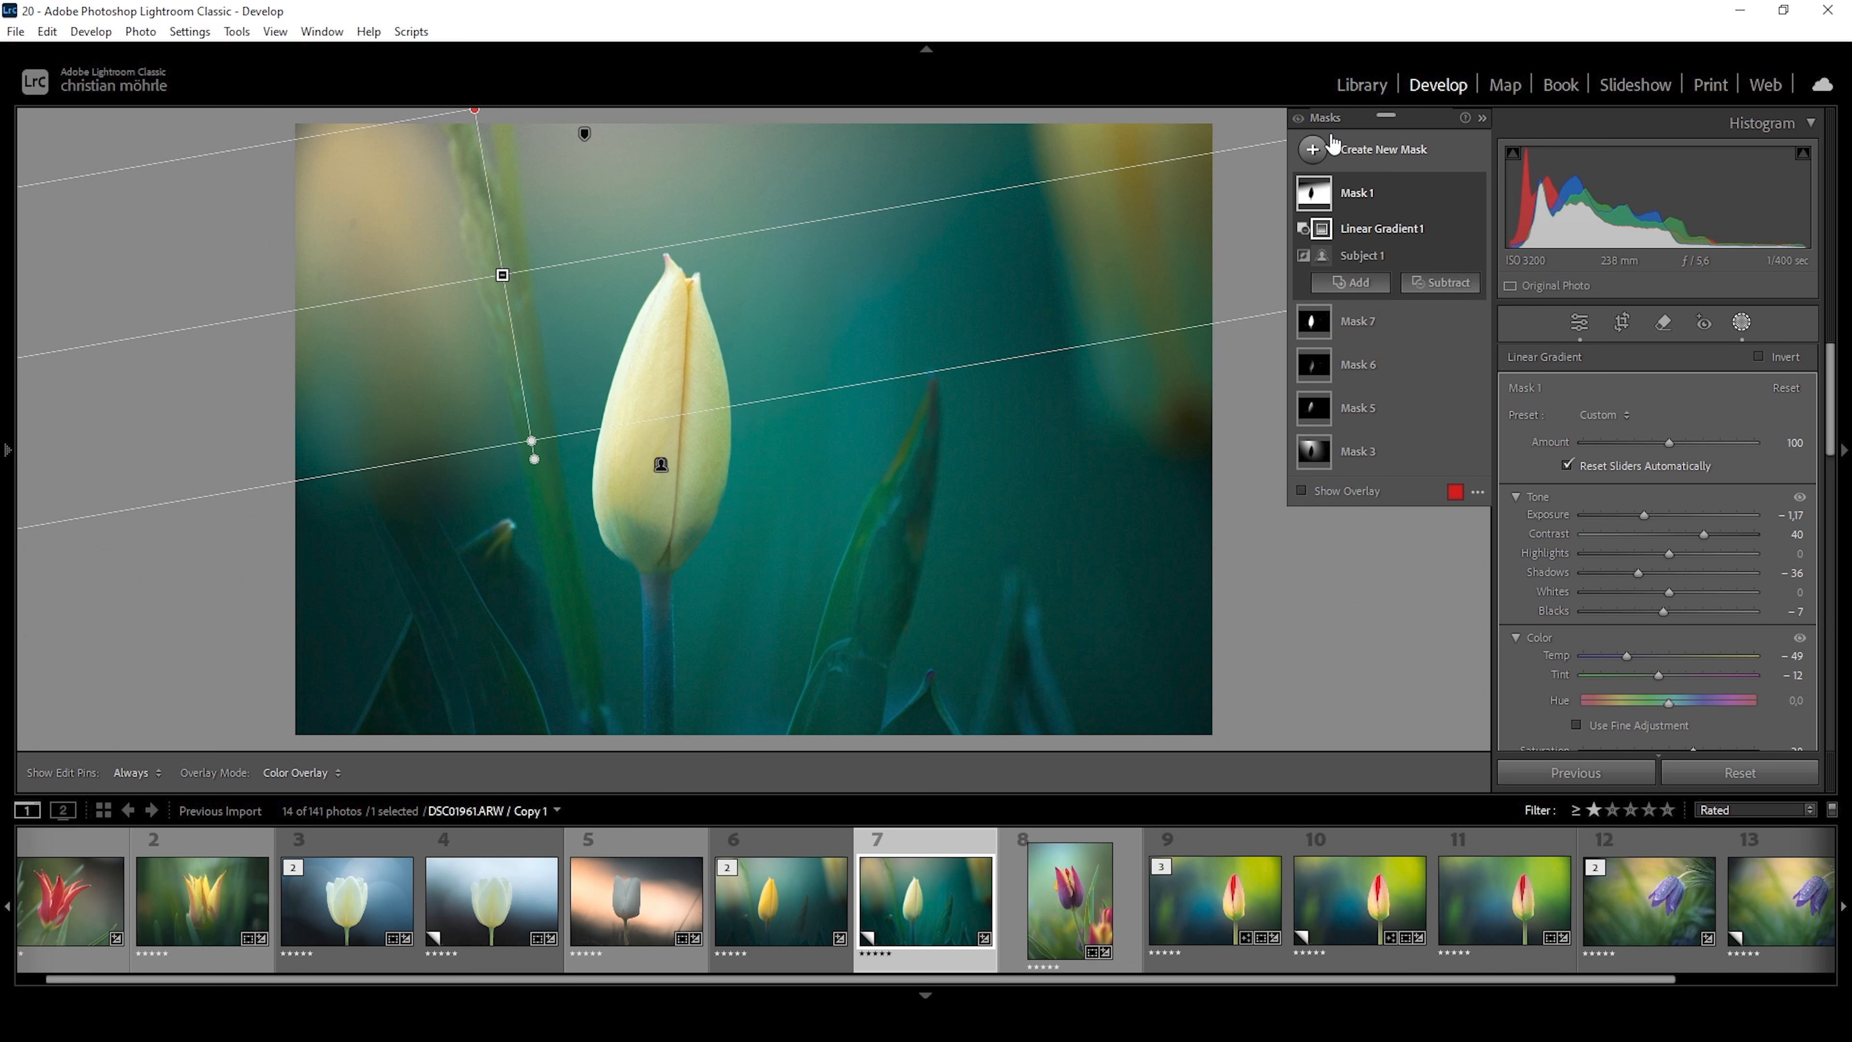
Create a subject mask of the tulip bud and warm it with temperature 54 and a slightly higher saturation.
click(1314, 151)
click(1419, 189)
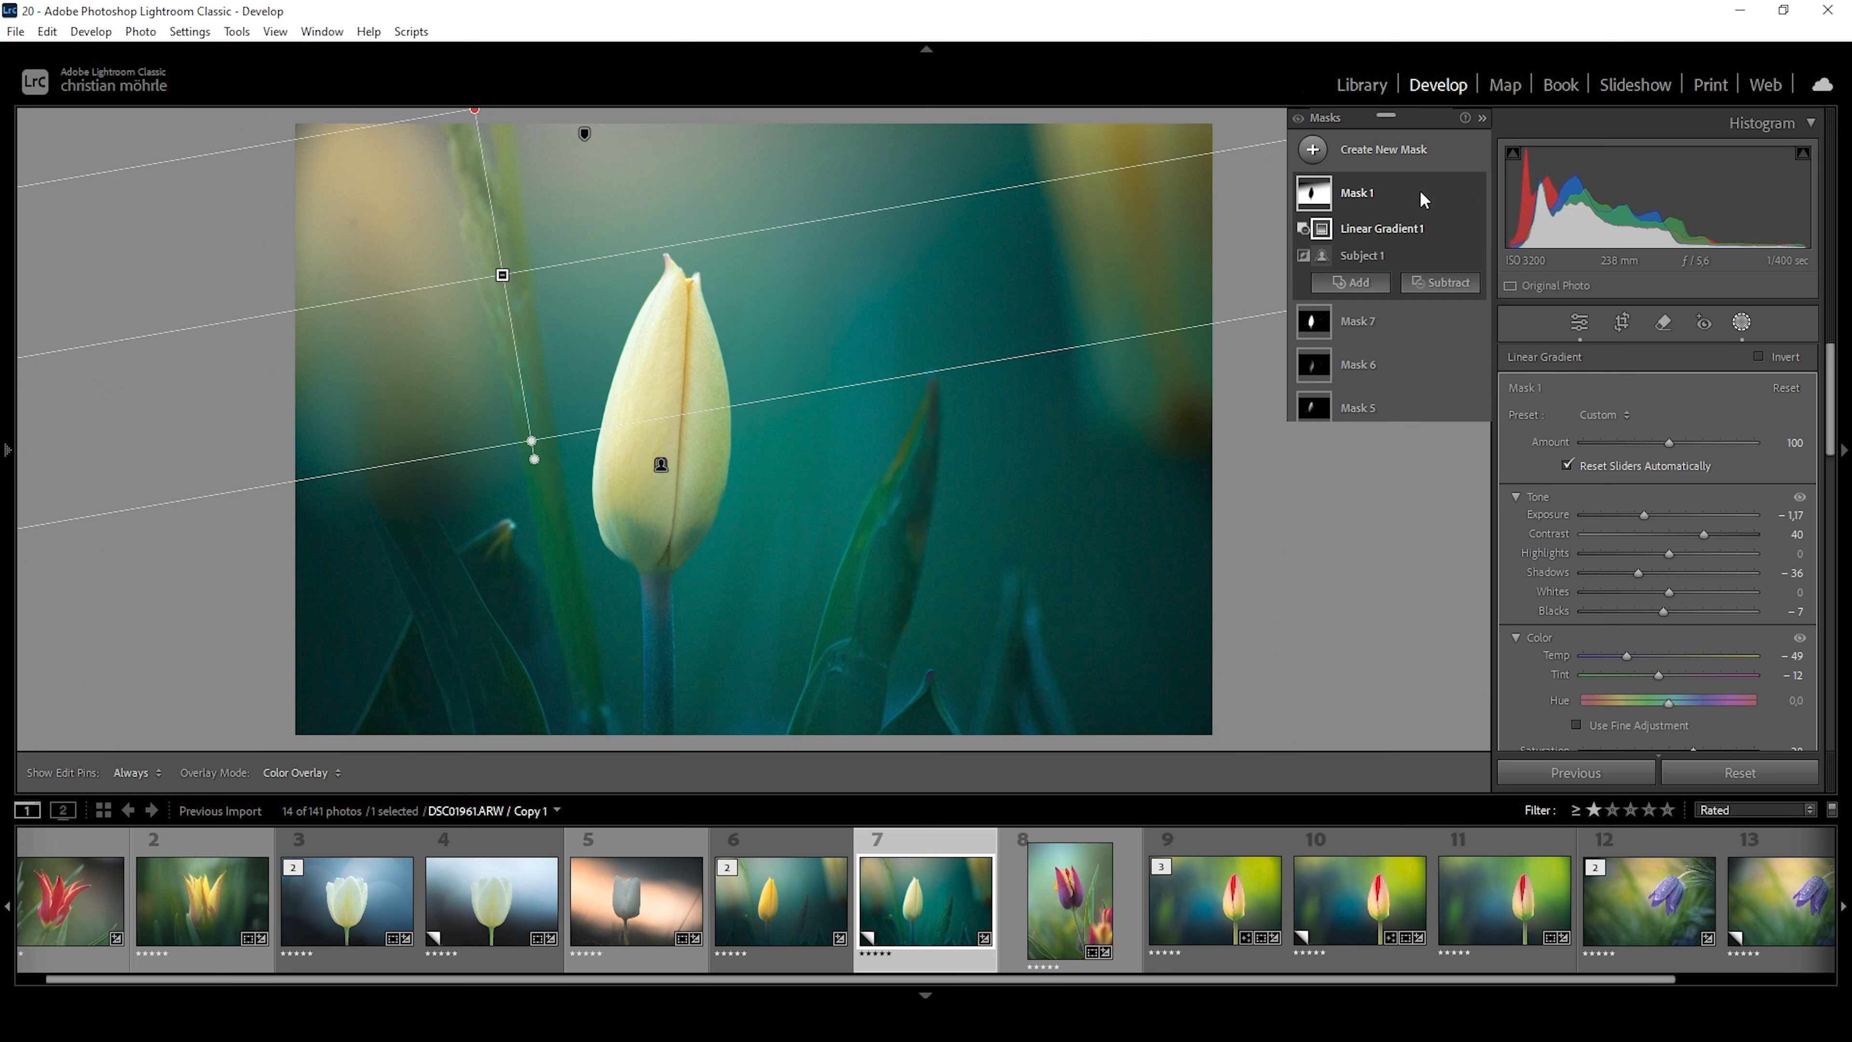
drag(1669, 630, 1715, 631)
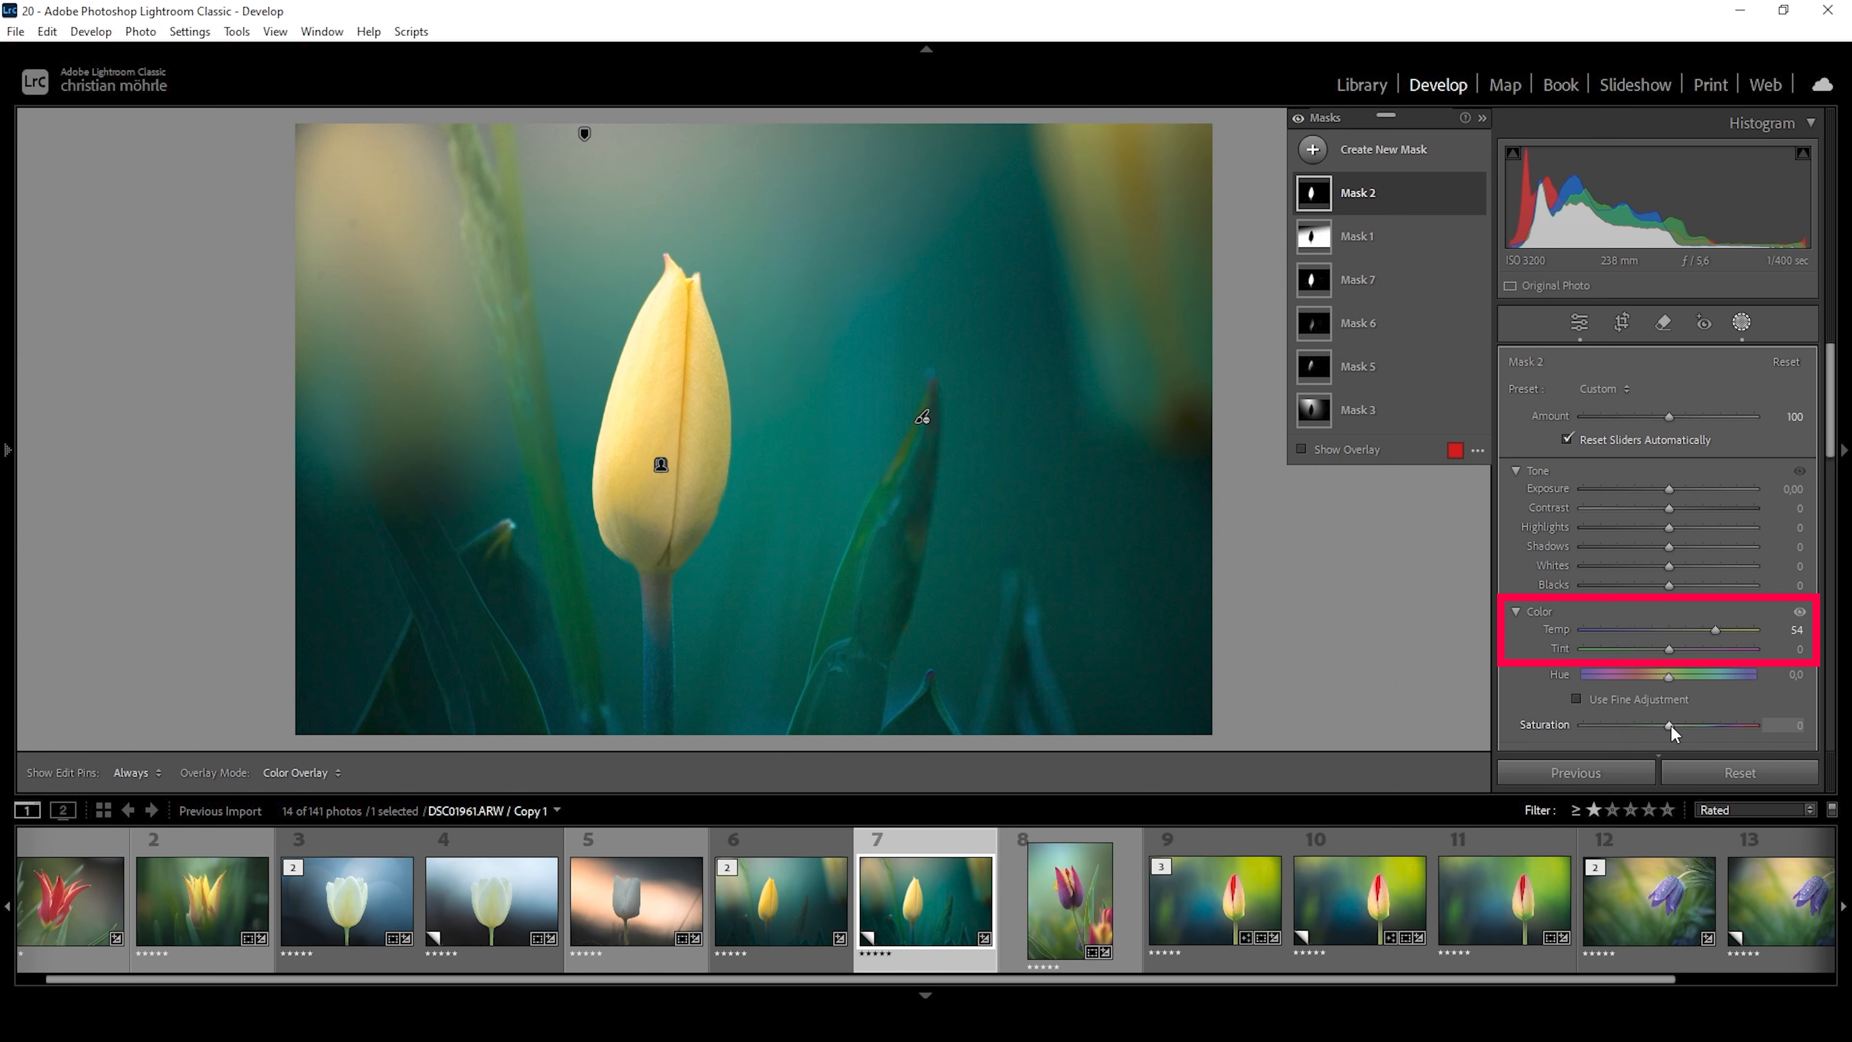
drag(1670, 724, 1685, 724)
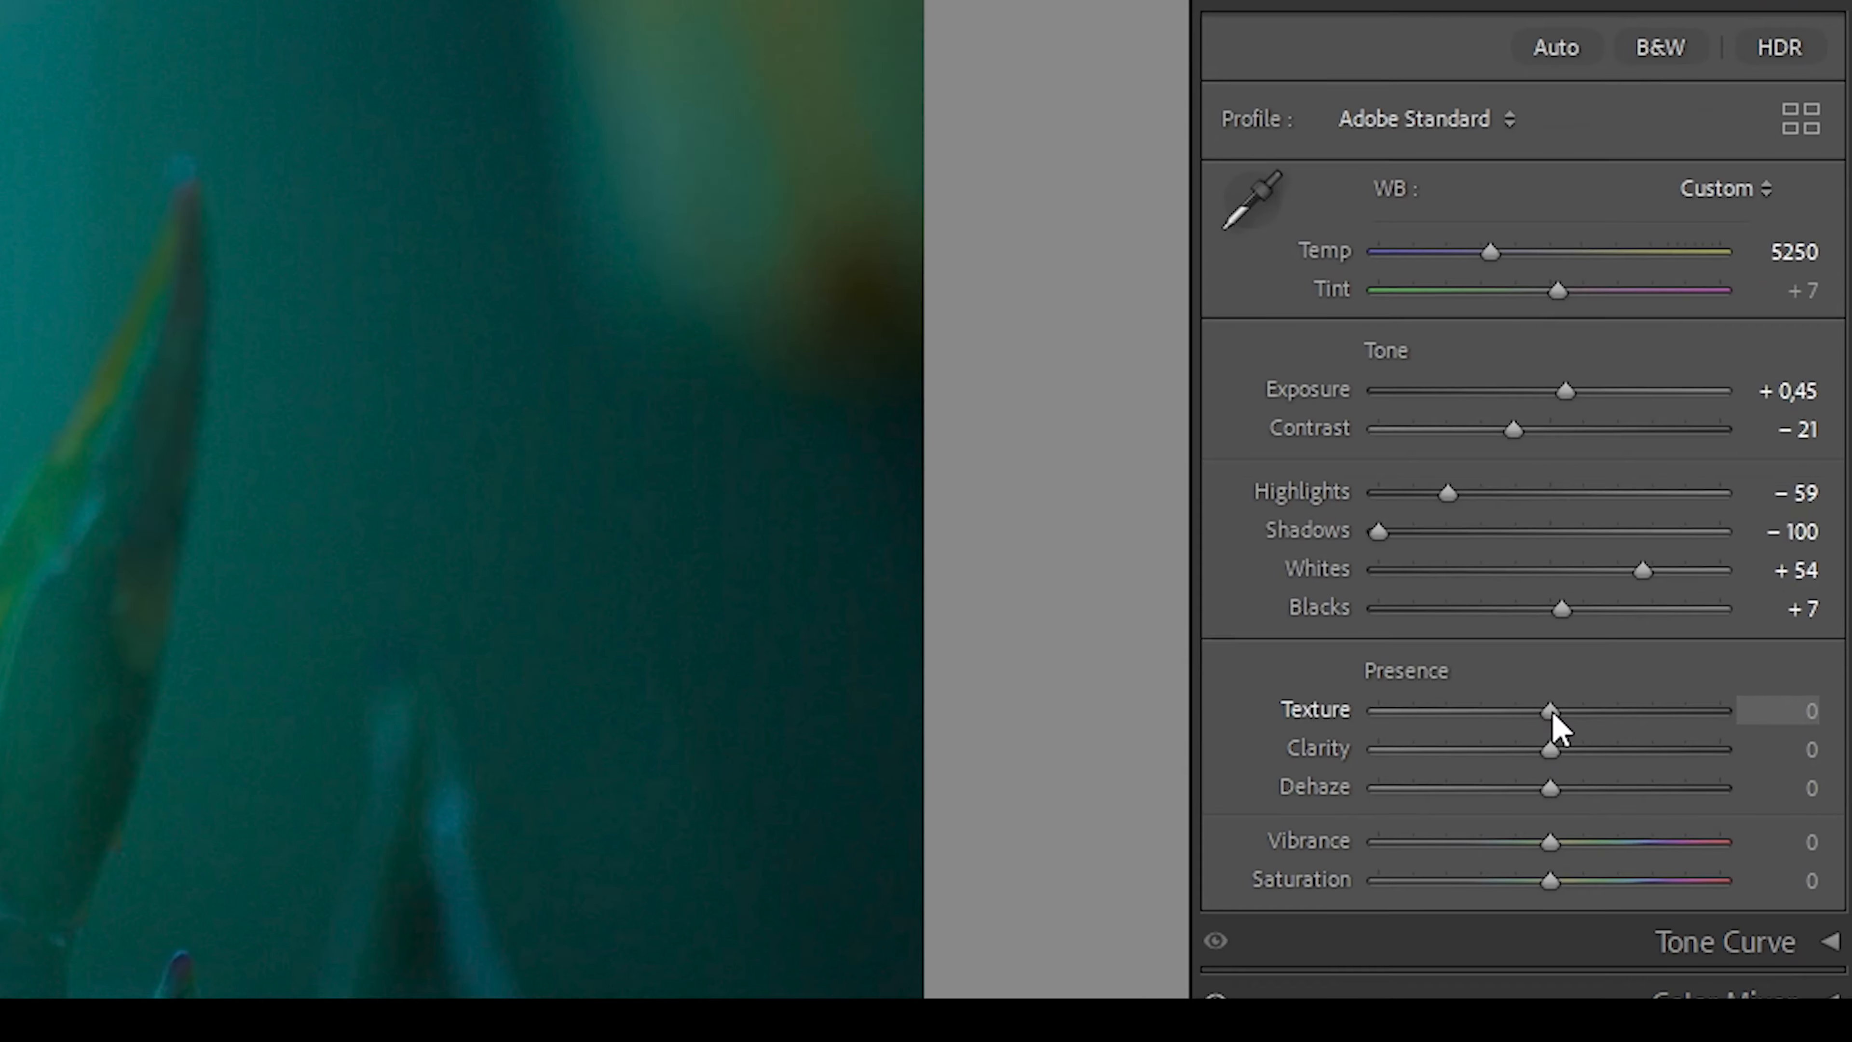
Raise the whole photo's texture to +20 and clarity to +16 in the basic adjustments.
drag(1670, 724, 1682, 725)
drag(1569, 711, 1586, 762)
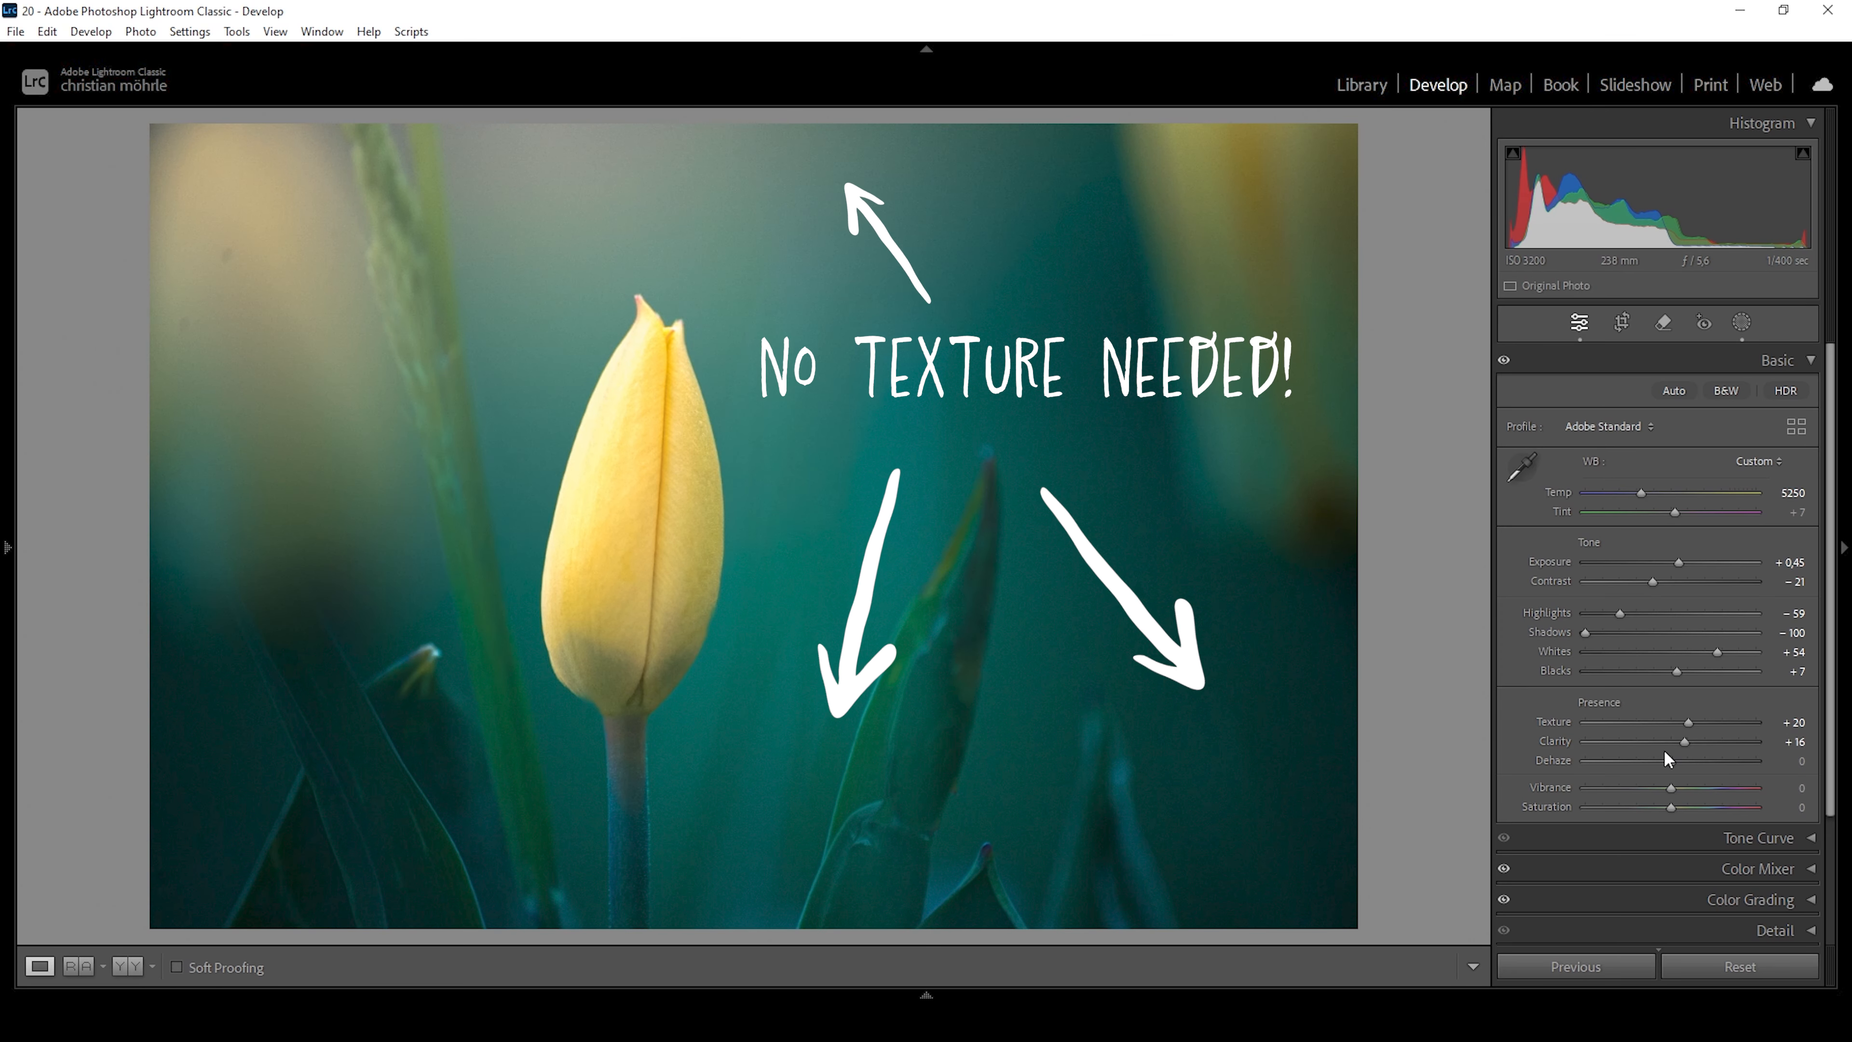
Create another subject mask of the tulip bud and set its texture to 20.
key(shift+w)
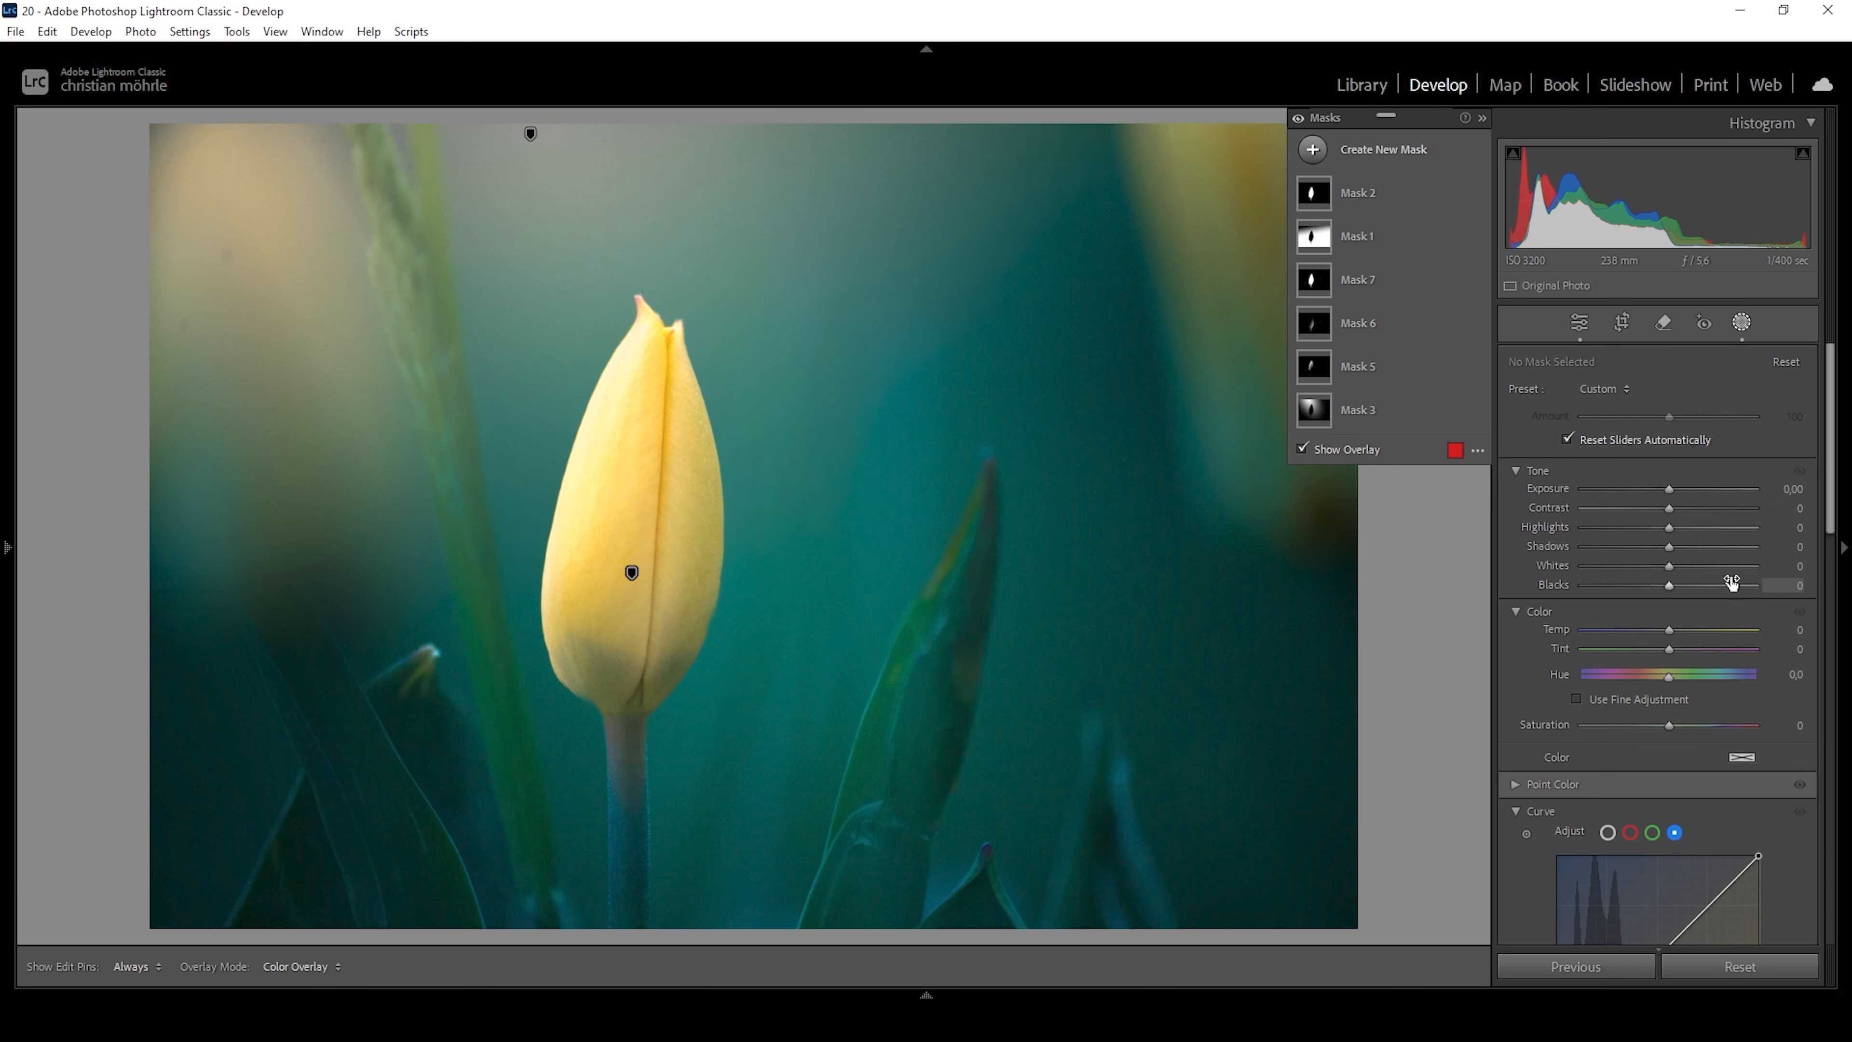
click(1304, 150)
click(1430, 189)
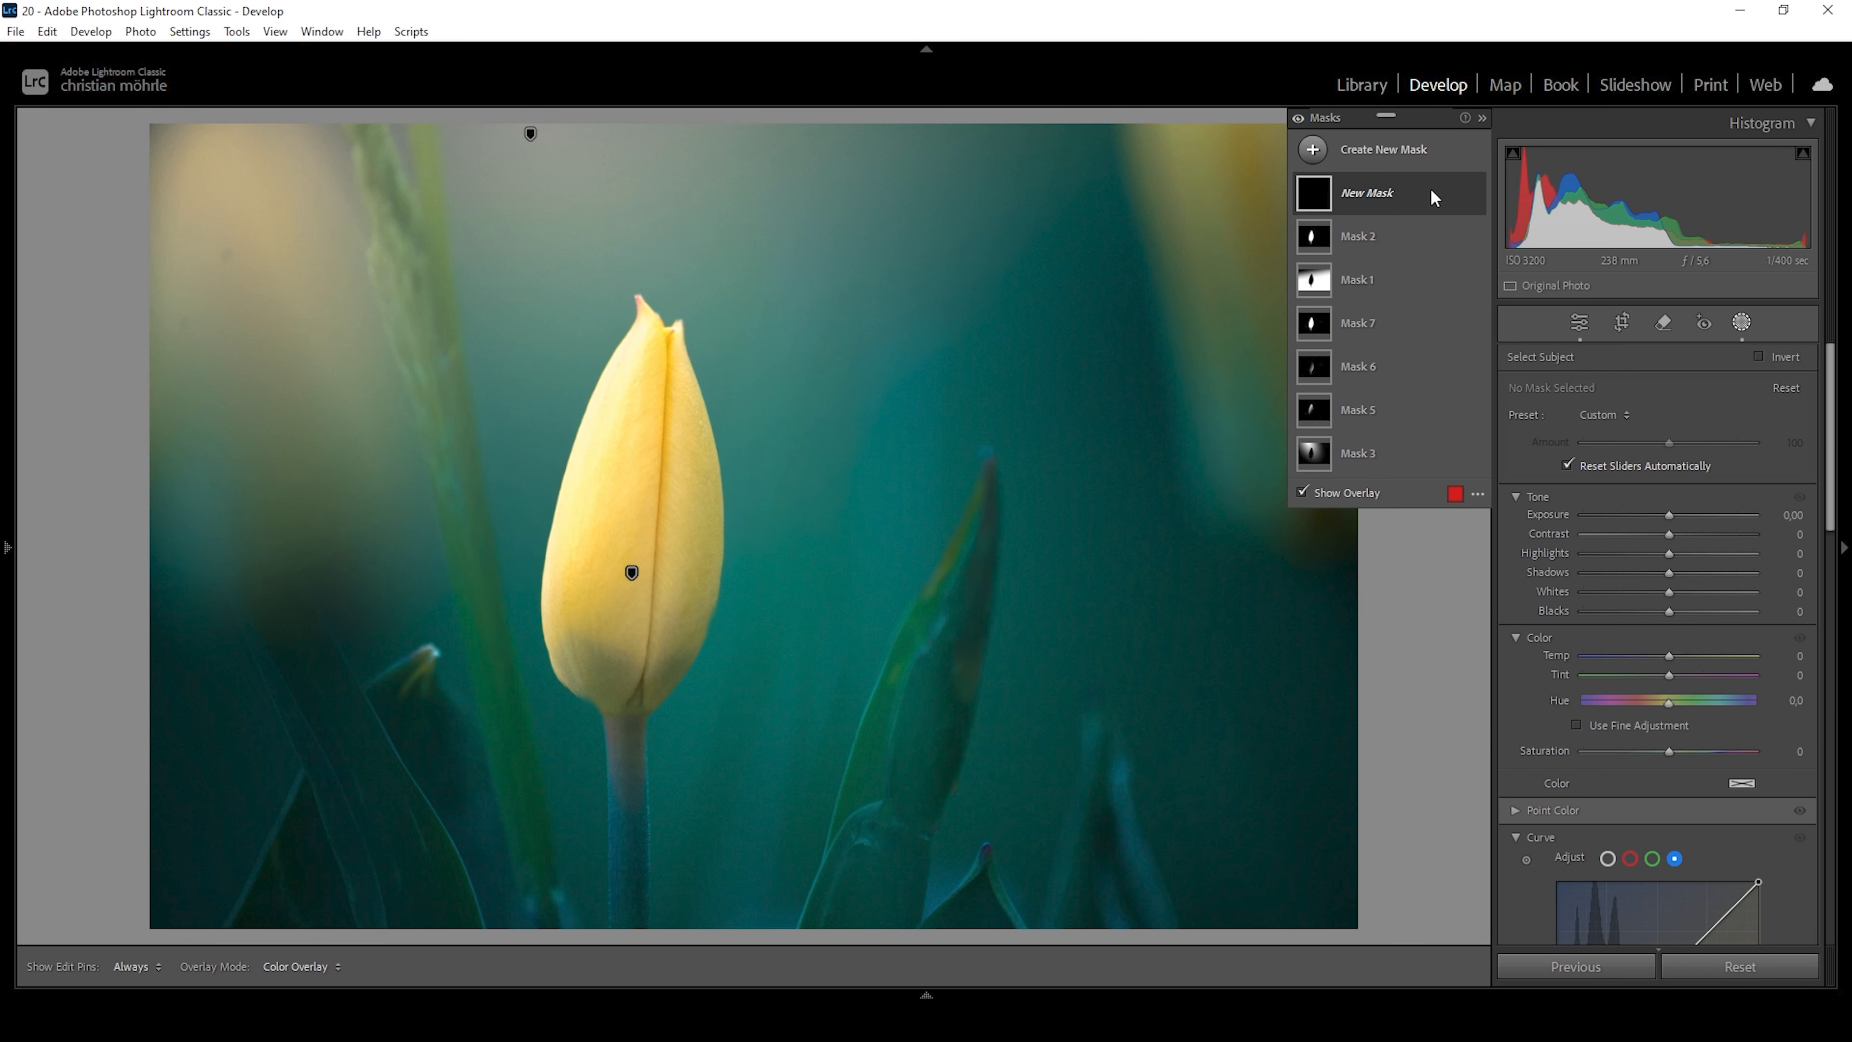
scroll(1812, 503, down, 5)
scroll(1811, 503, down, 3)
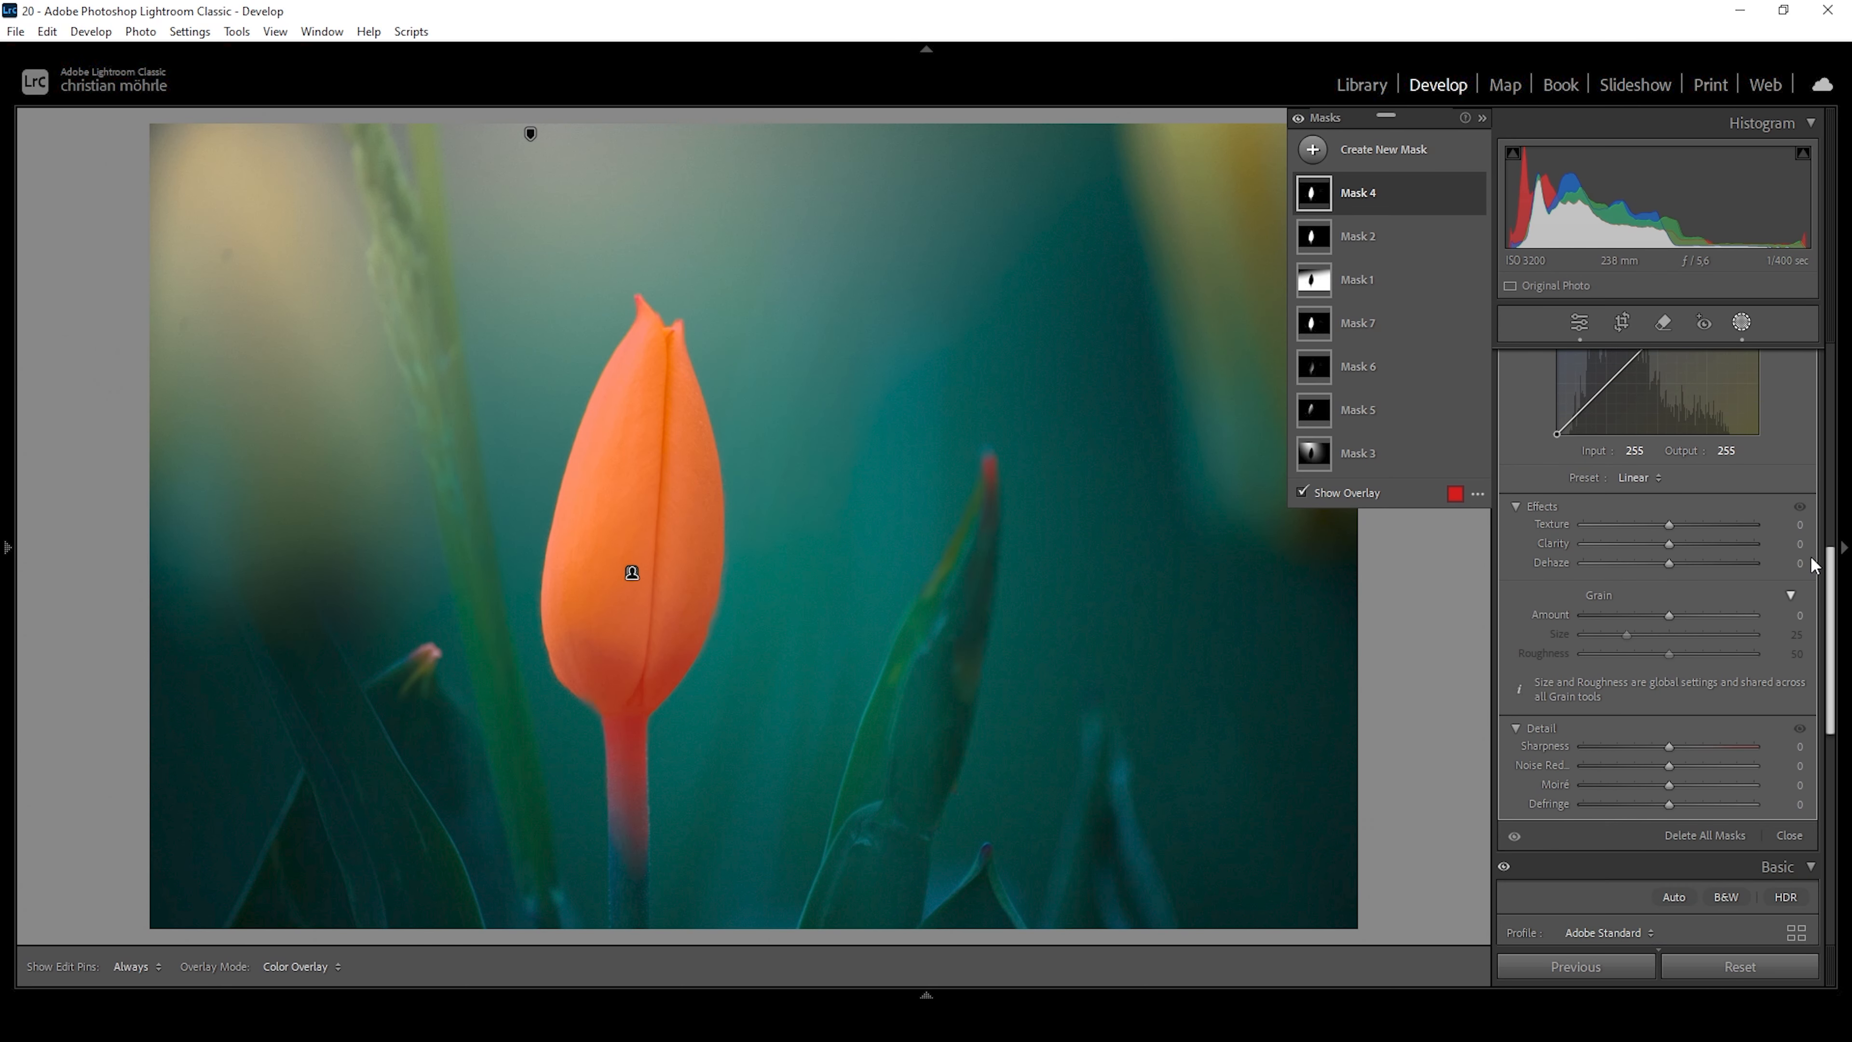
drag(1670, 529, 1685, 541)
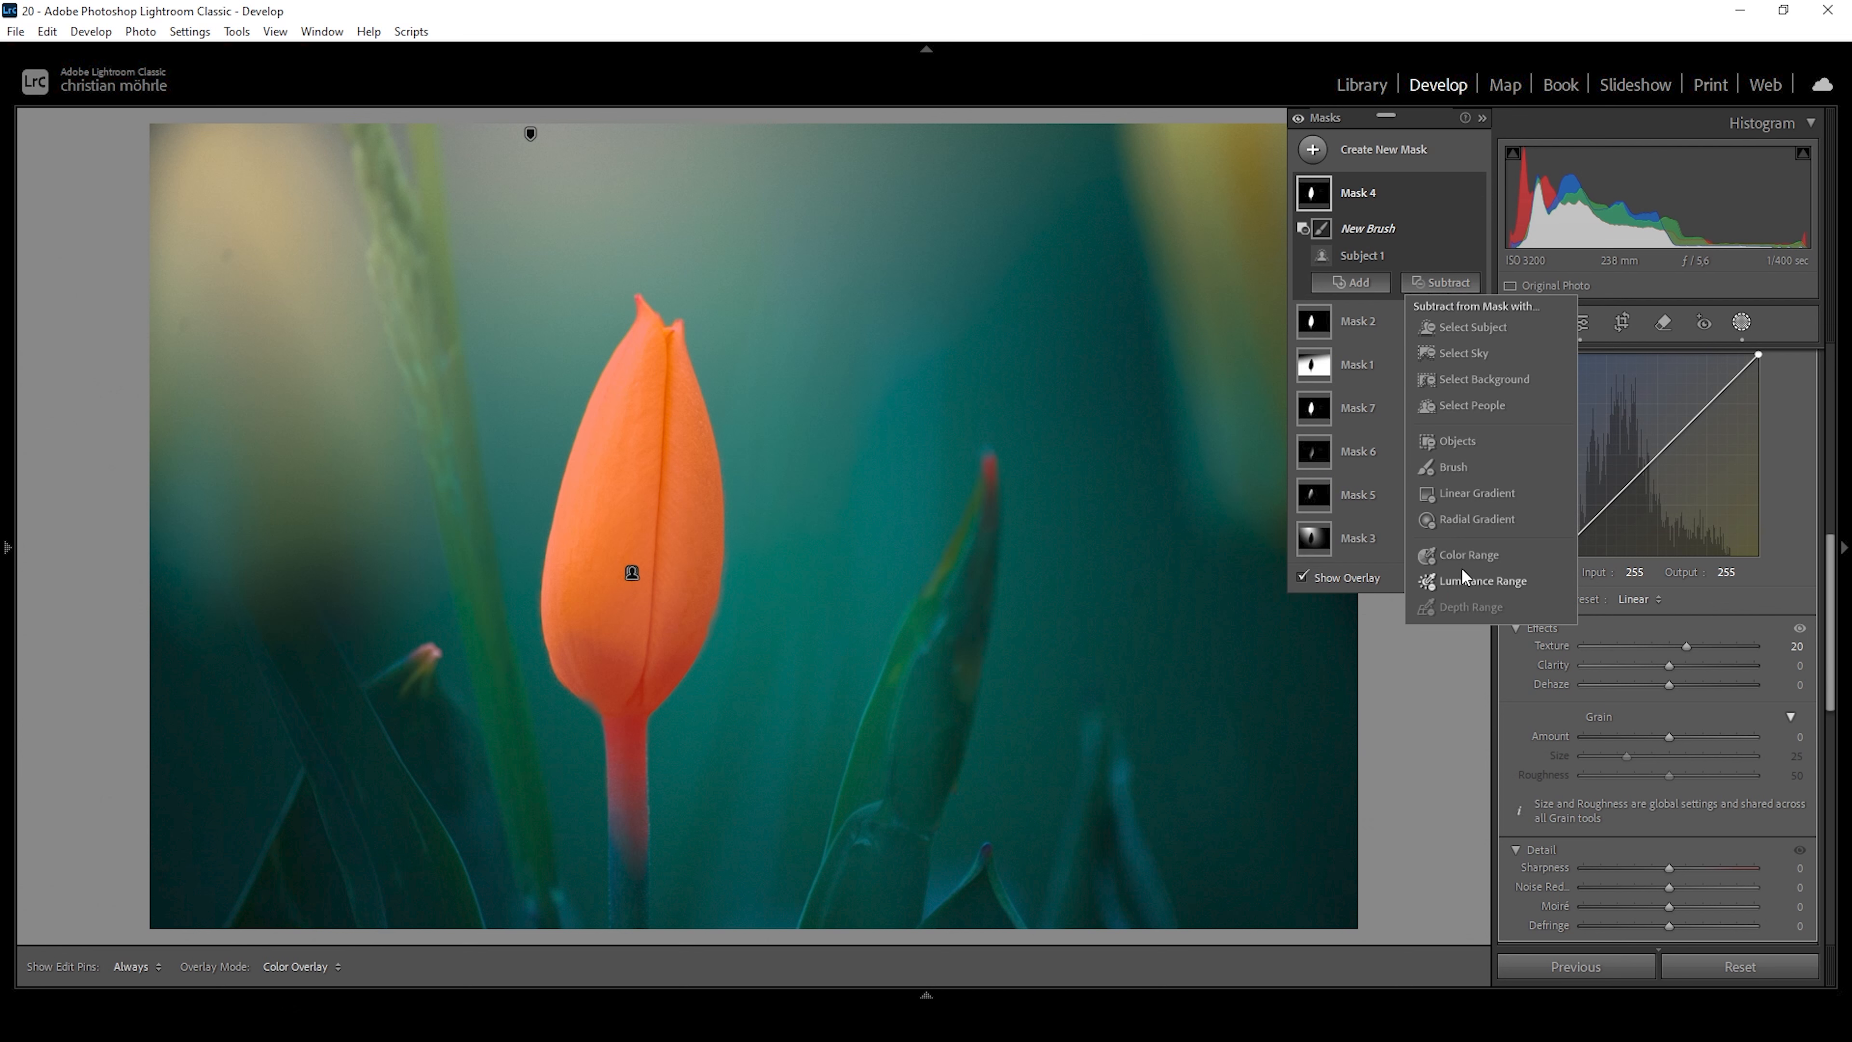
Brush the leaf tips on both sides of the bud out of the texture mask by subtracting them.
click(1465, 466)
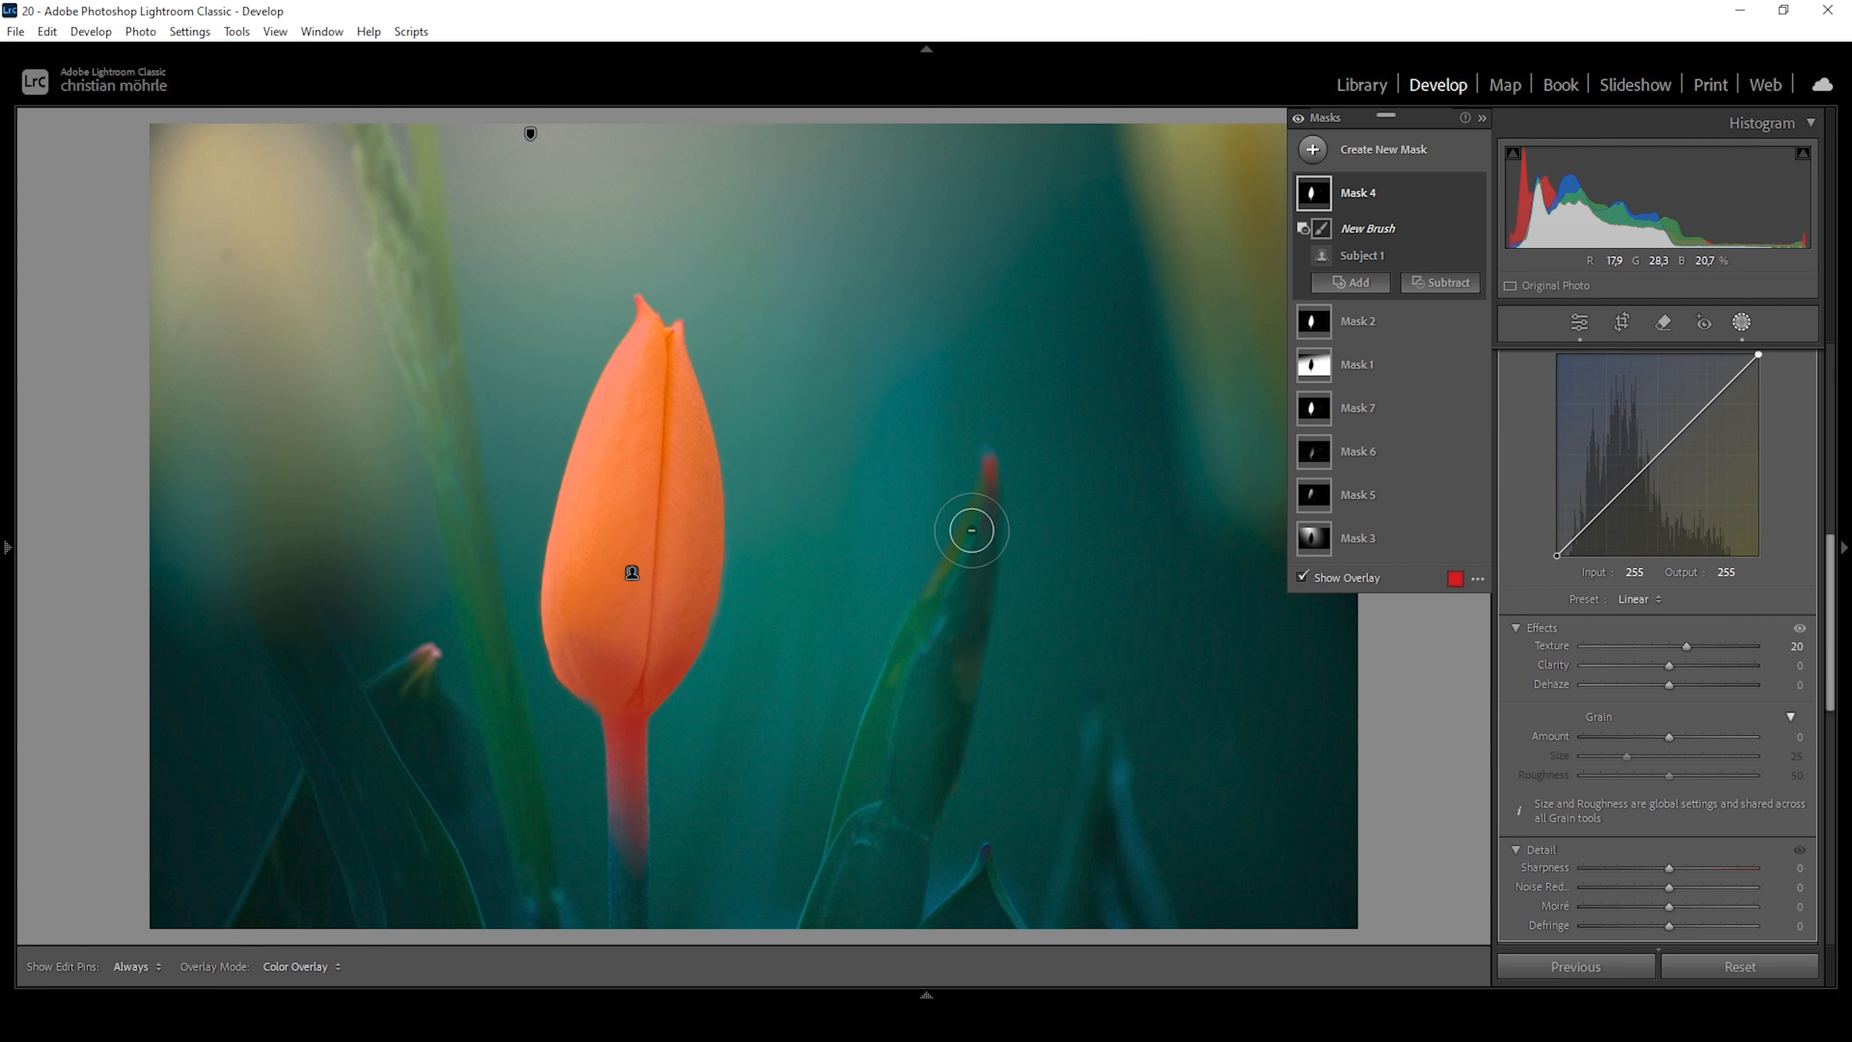
key(h)
drag(1001, 428, 973, 526)
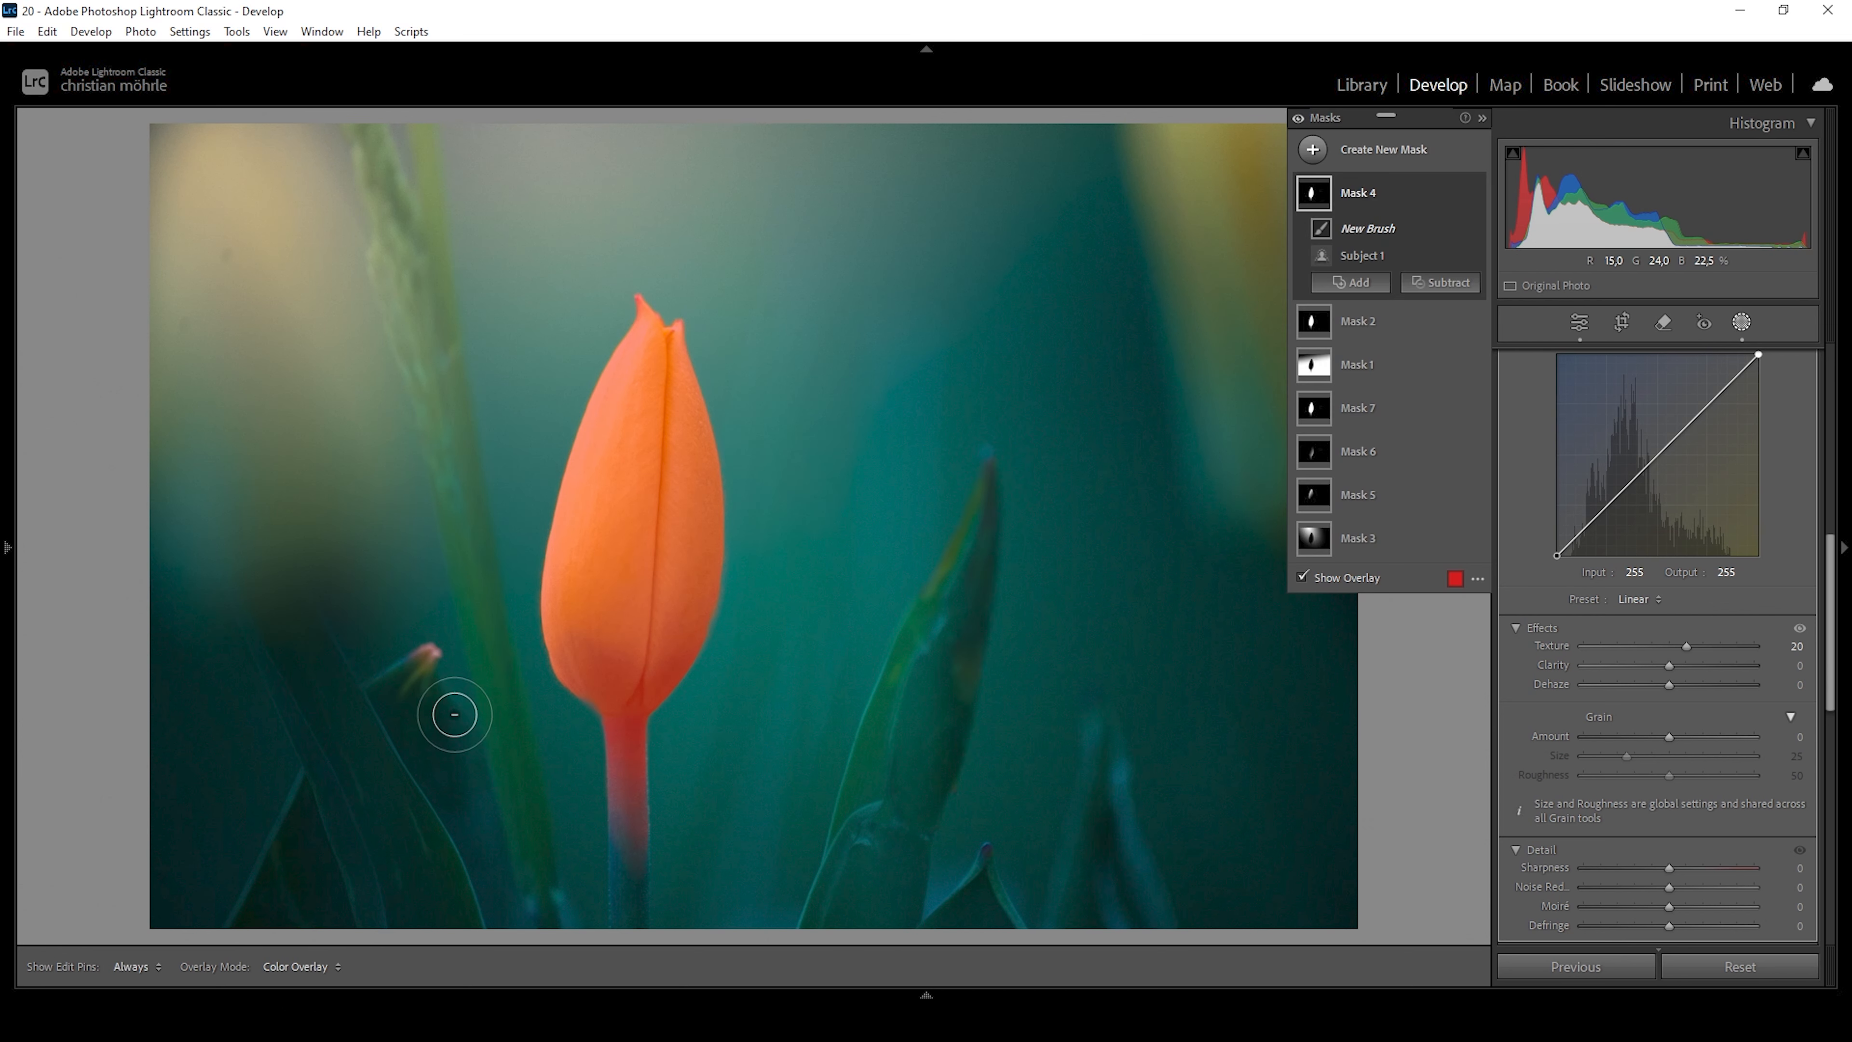
drag(419, 628, 449, 627)
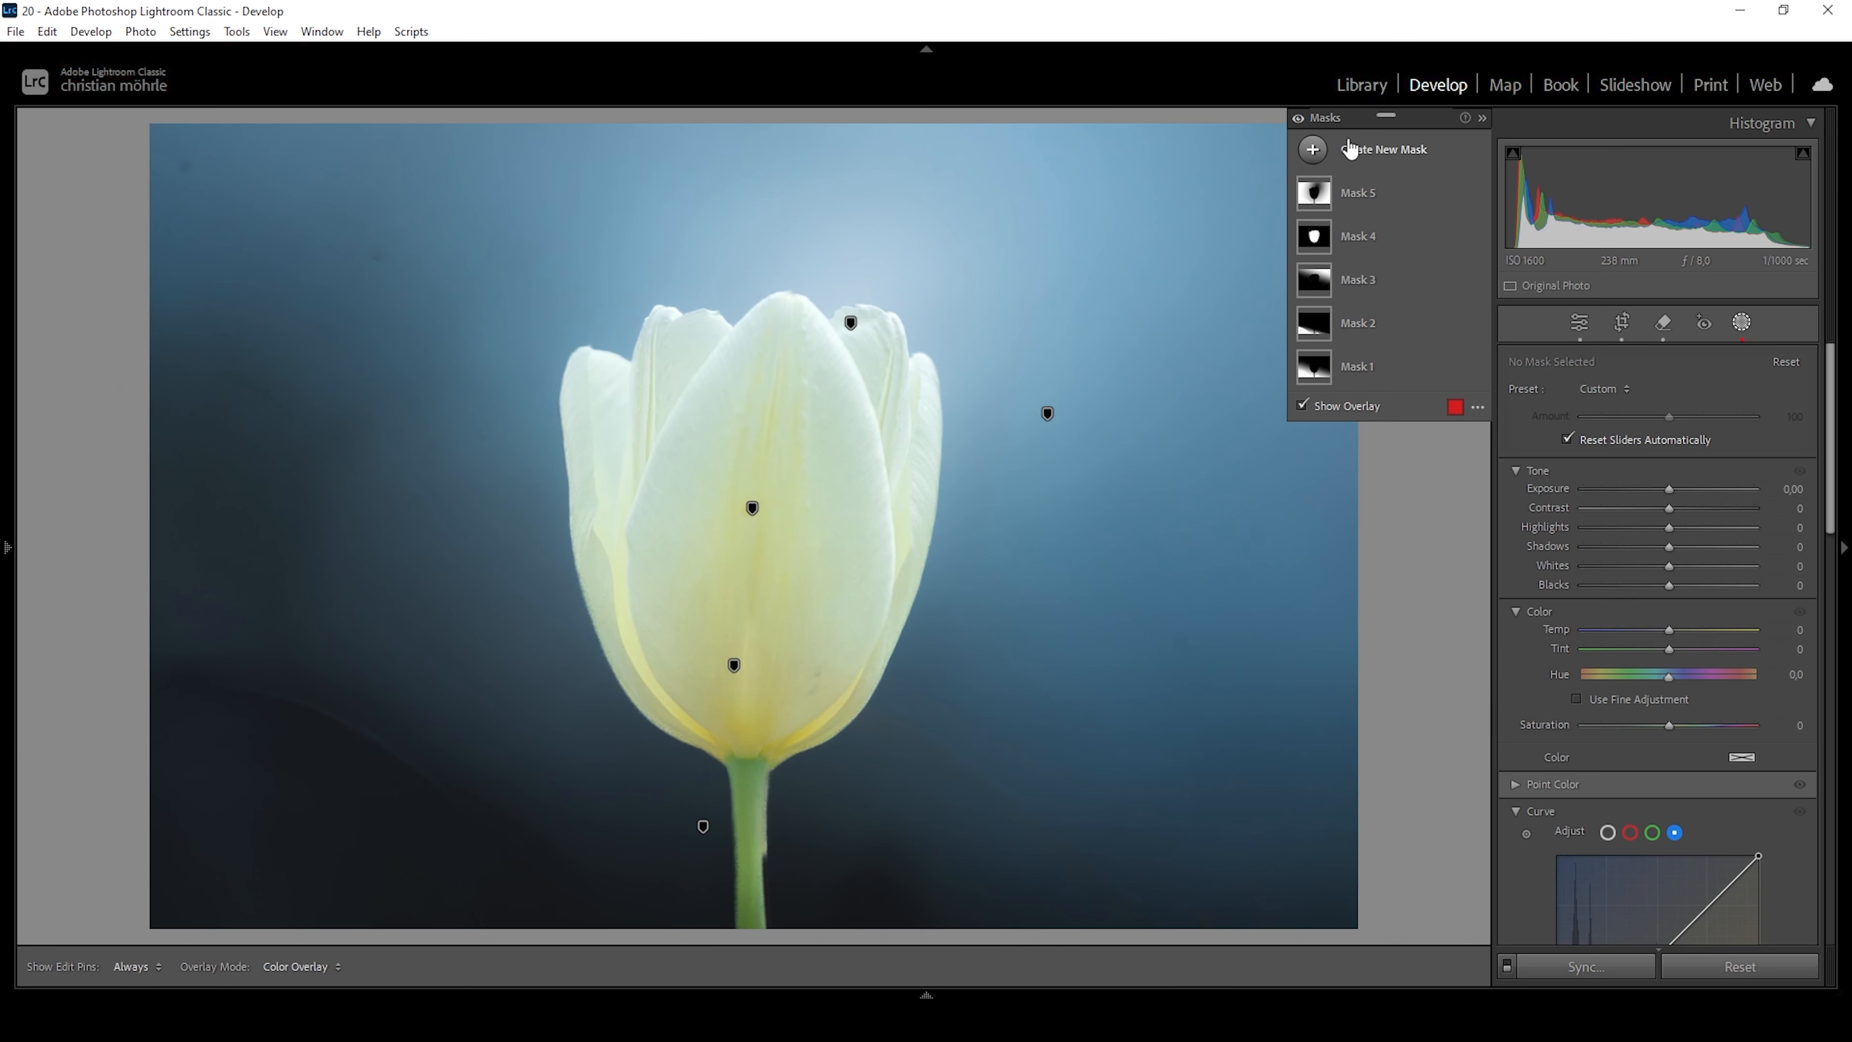
Add a large circular radial gradient mask with feather 2 behind the white tulip's upper right side and subtract the subject.
click(1312, 149)
click(1378, 376)
mouse_move(983, 286)
mouse_down()
mouse_move(1413, 612)
mouse_move(1383, 570)
mouse_move(955, 298)
mouse_move(966, 327)
mouse_up()
drag(1755, 387, 1587, 395)
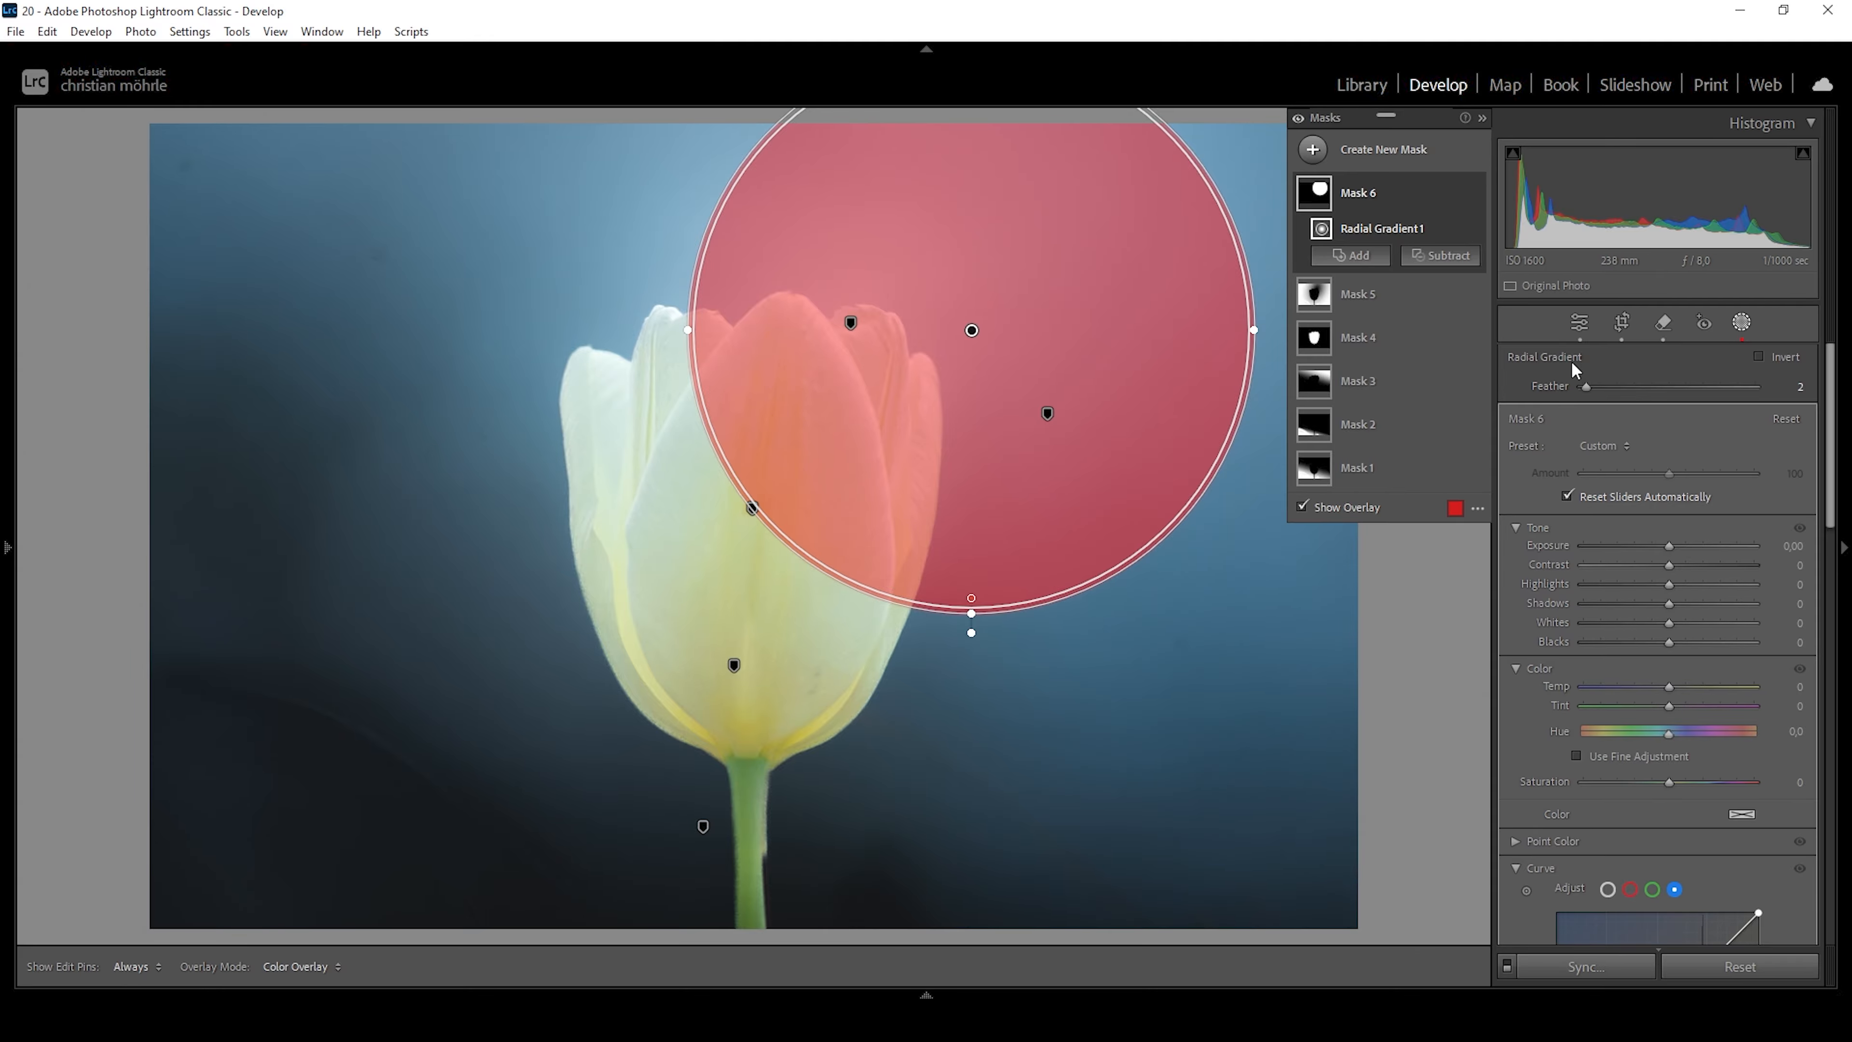
click(1461, 255)
click(1468, 294)
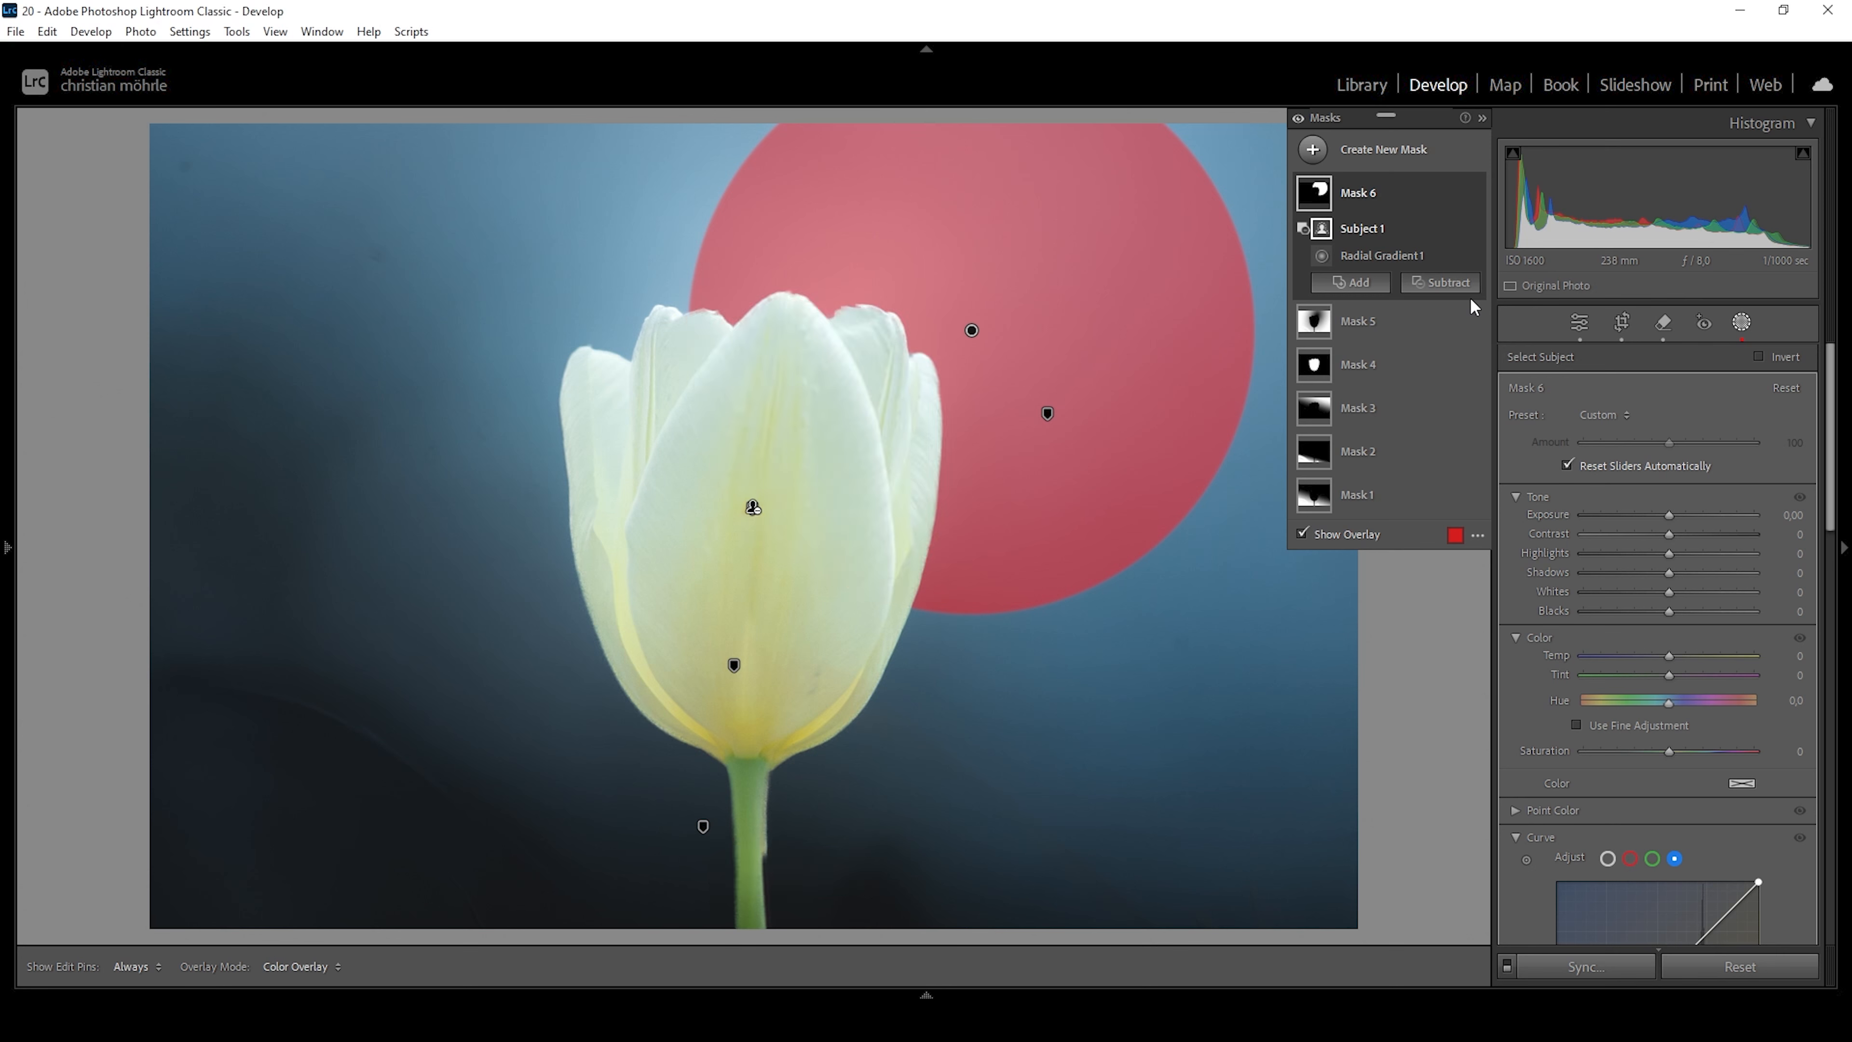
Subtract a linear gradient from the circle mask so that it fades out from its lower edge toward the photo's top.
click(1439, 282)
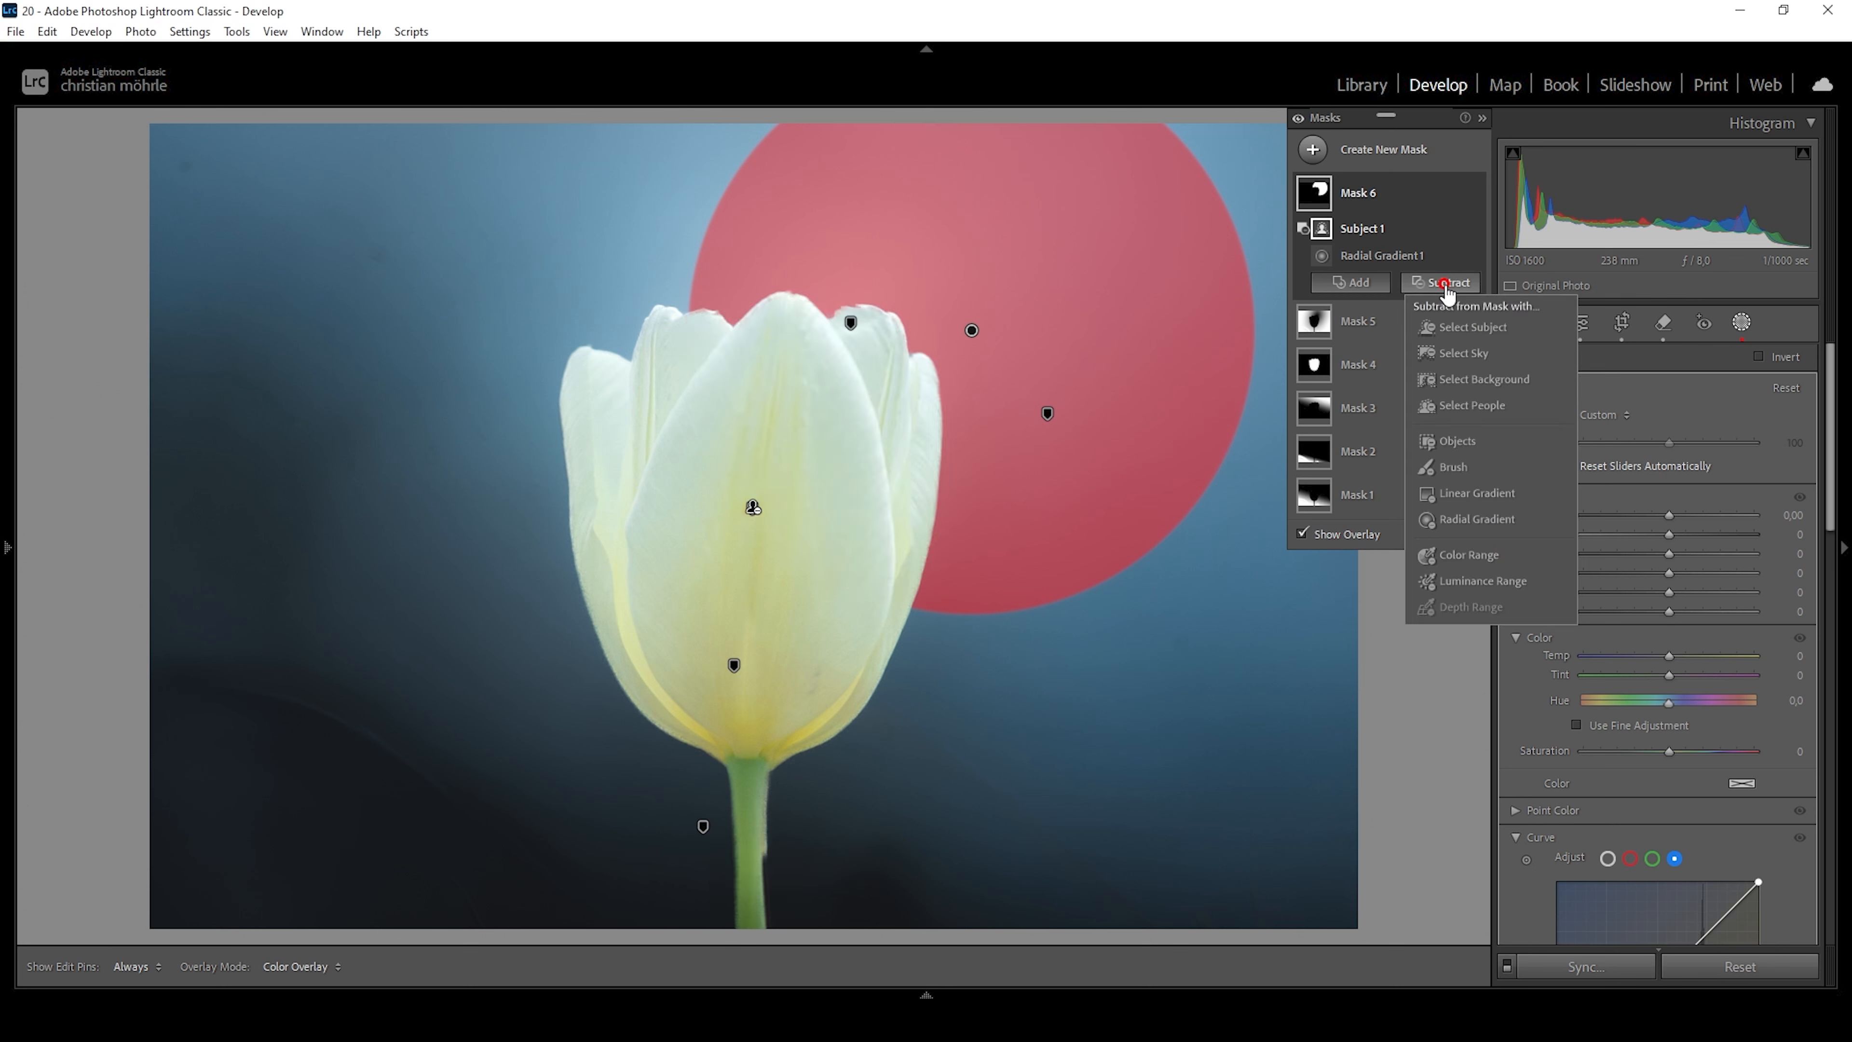
click(1475, 494)
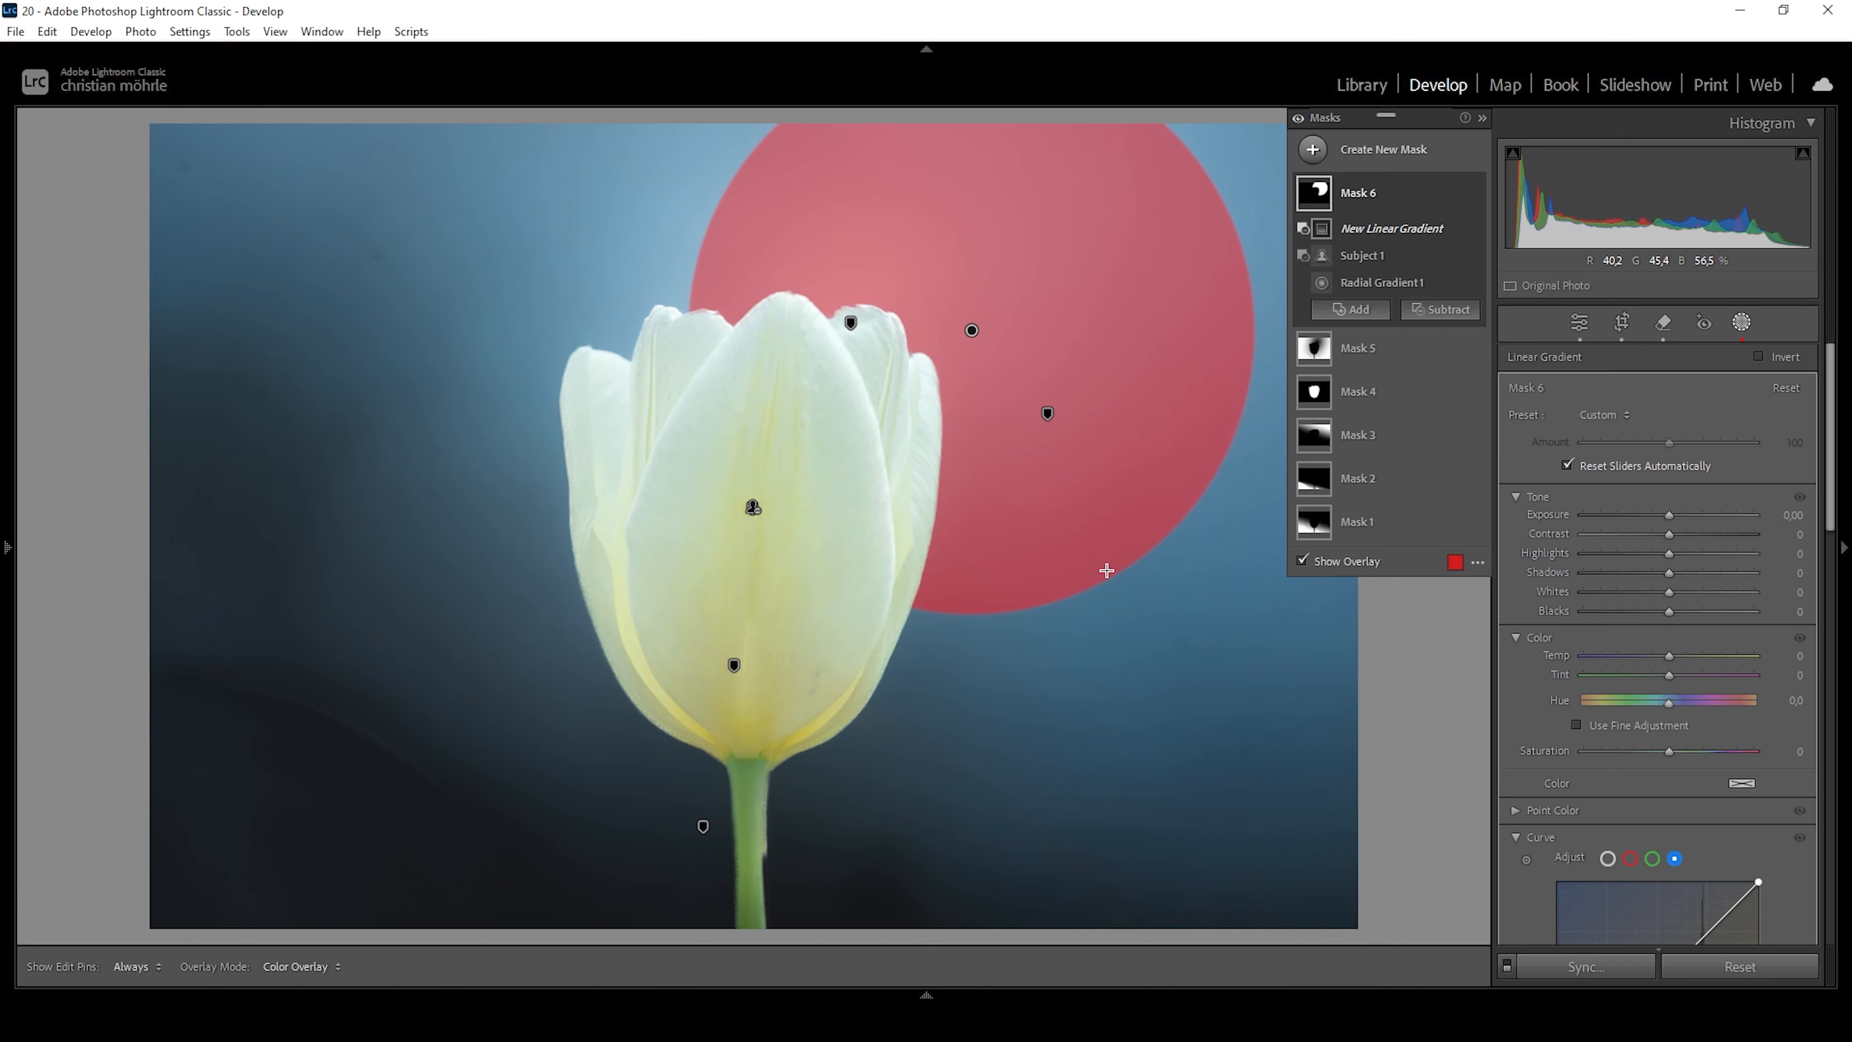
mouse_move(1090, 572)
mouse_down()
mouse_move(1049, 427)
mouse_move(1033, 248)
mouse_move(1050, 236)
mouse_up()
drag(1090, 572, 1087, 524)
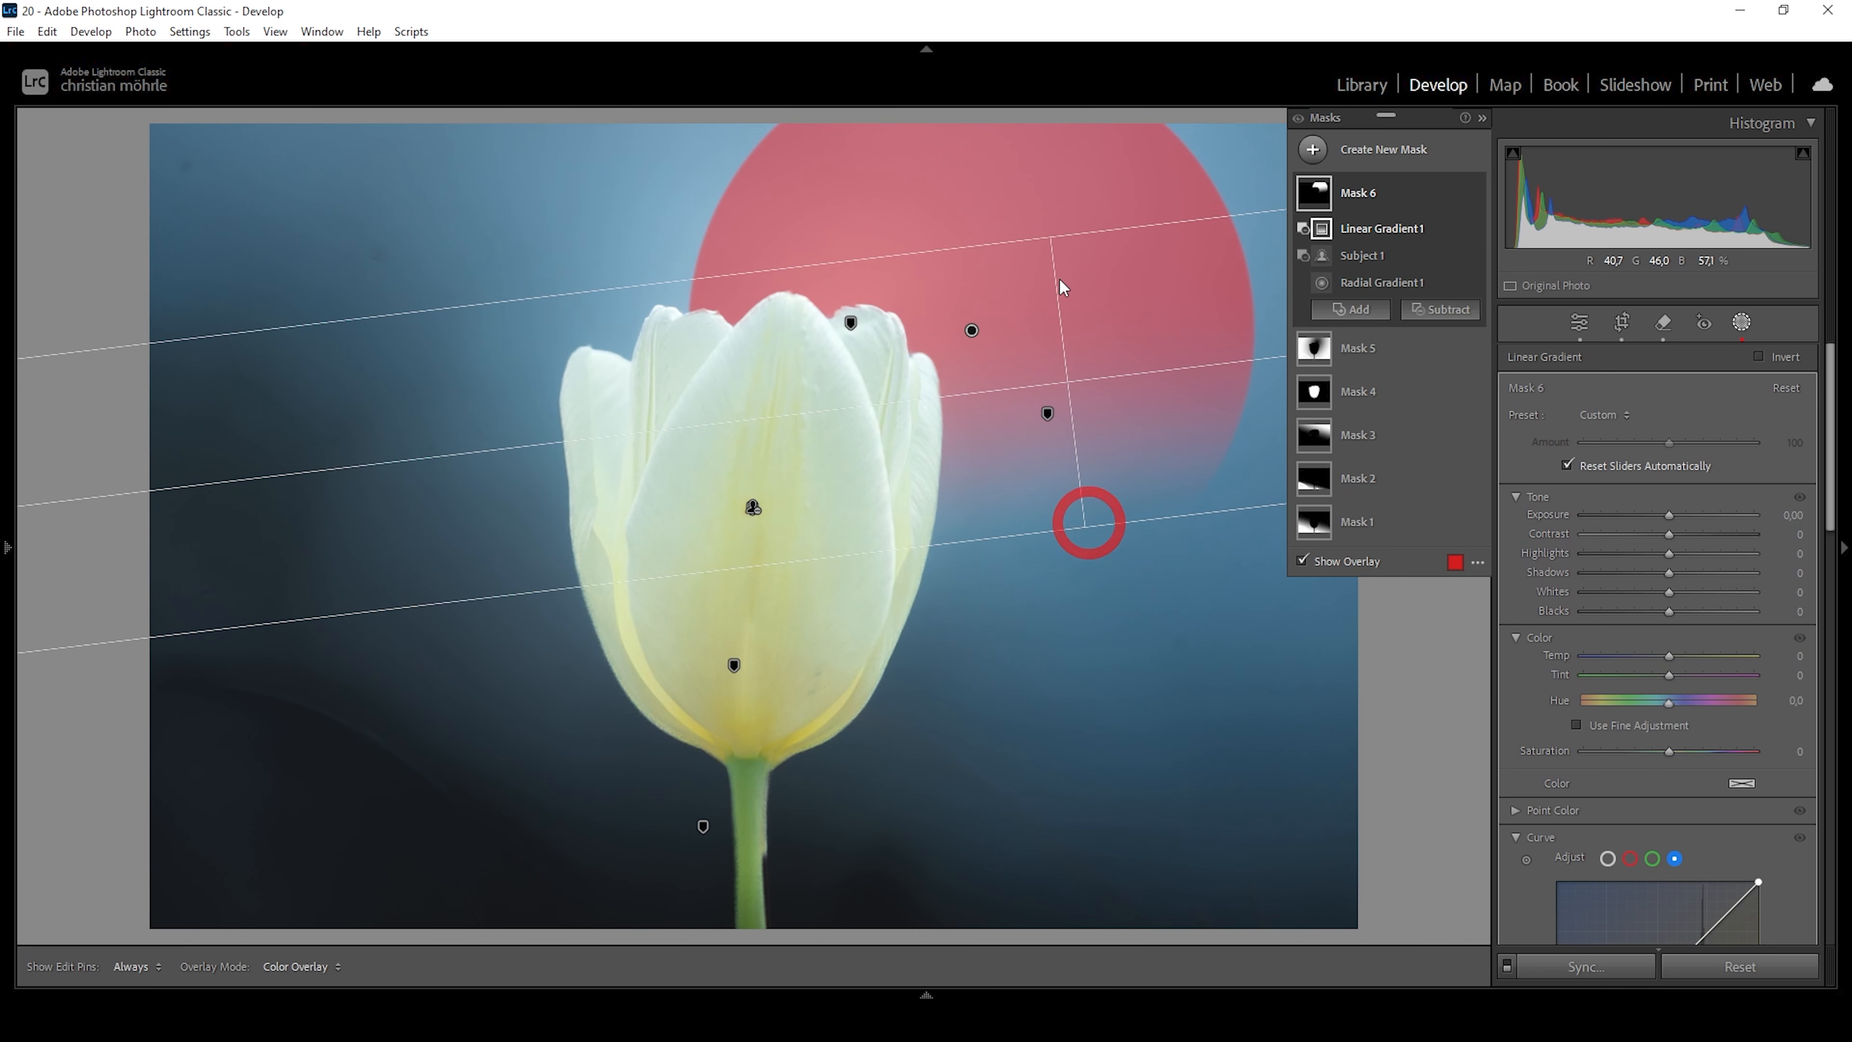
drag(1043, 236, 1039, 143)
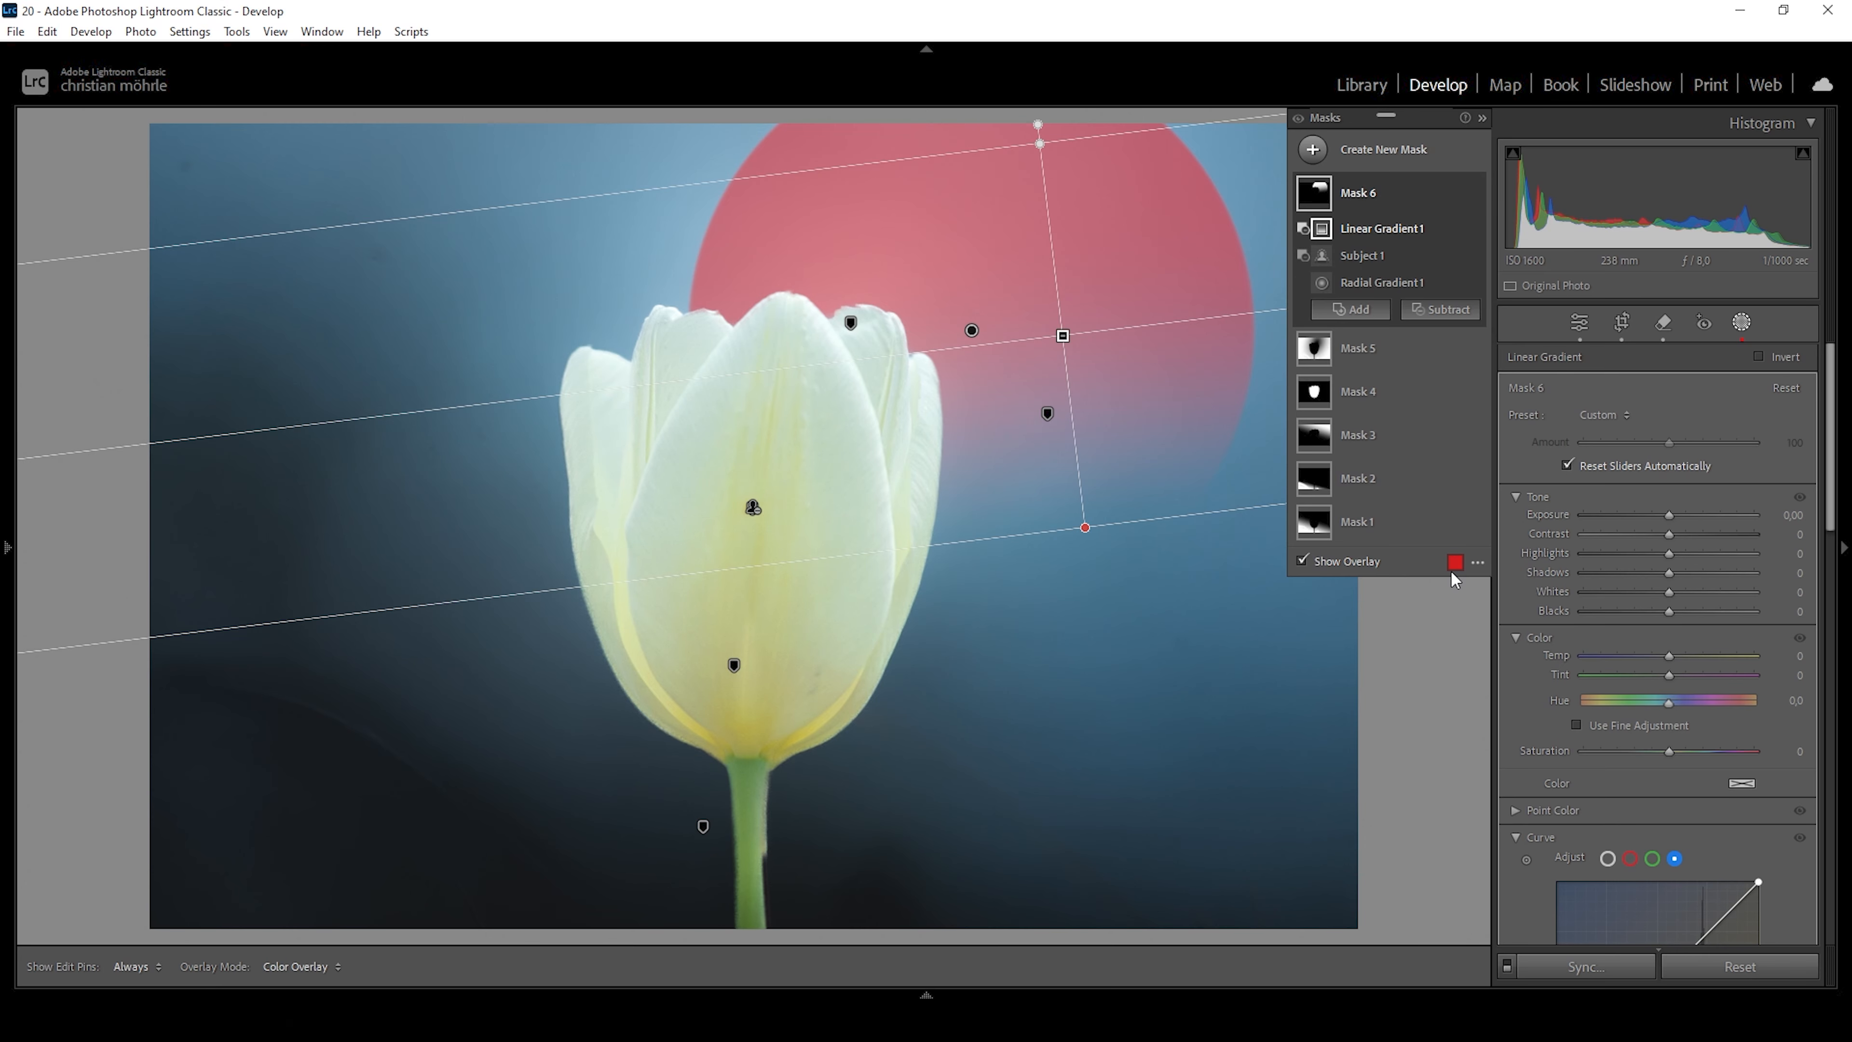
Brighten the circle mask subtly with exposure 0.14, whites 4, blacks 4 and temperature 4.
drag(1671, 512, 1672, 512)
drag(1670, 610, 1673, 598)
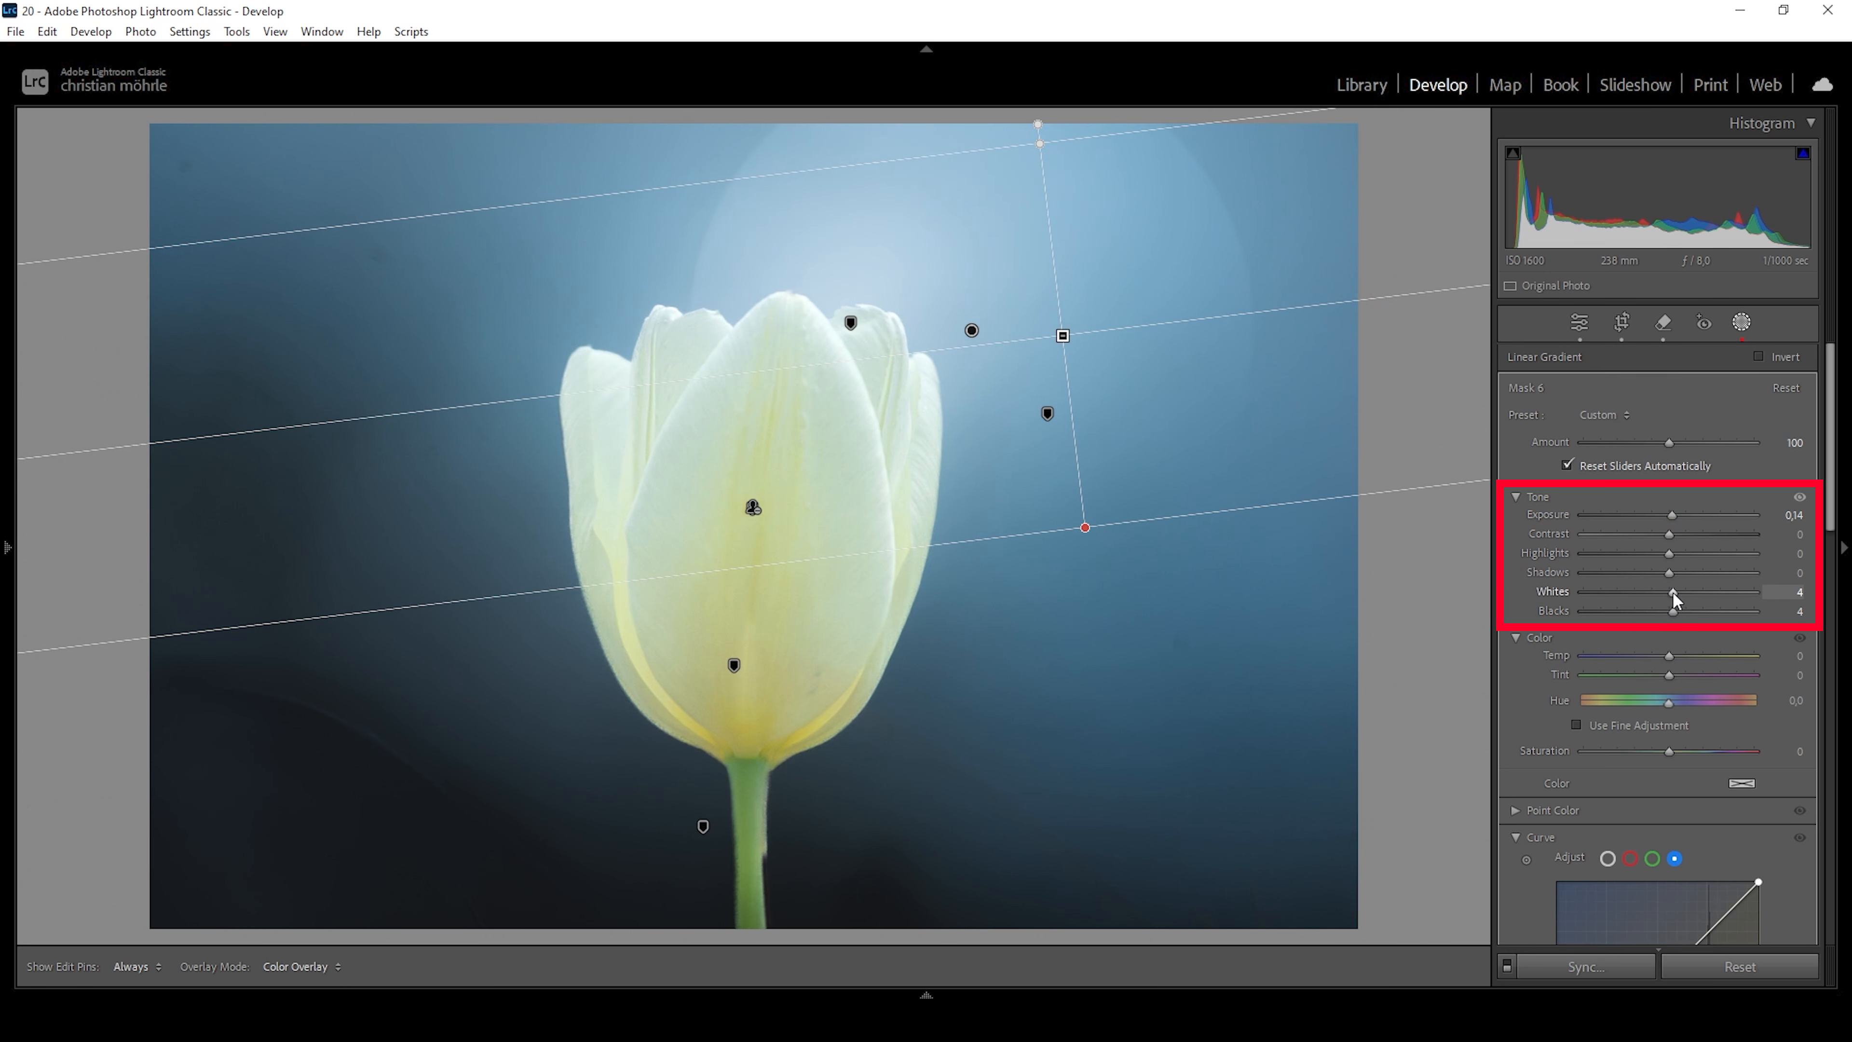
drag(1668, 657, 1669, 659)
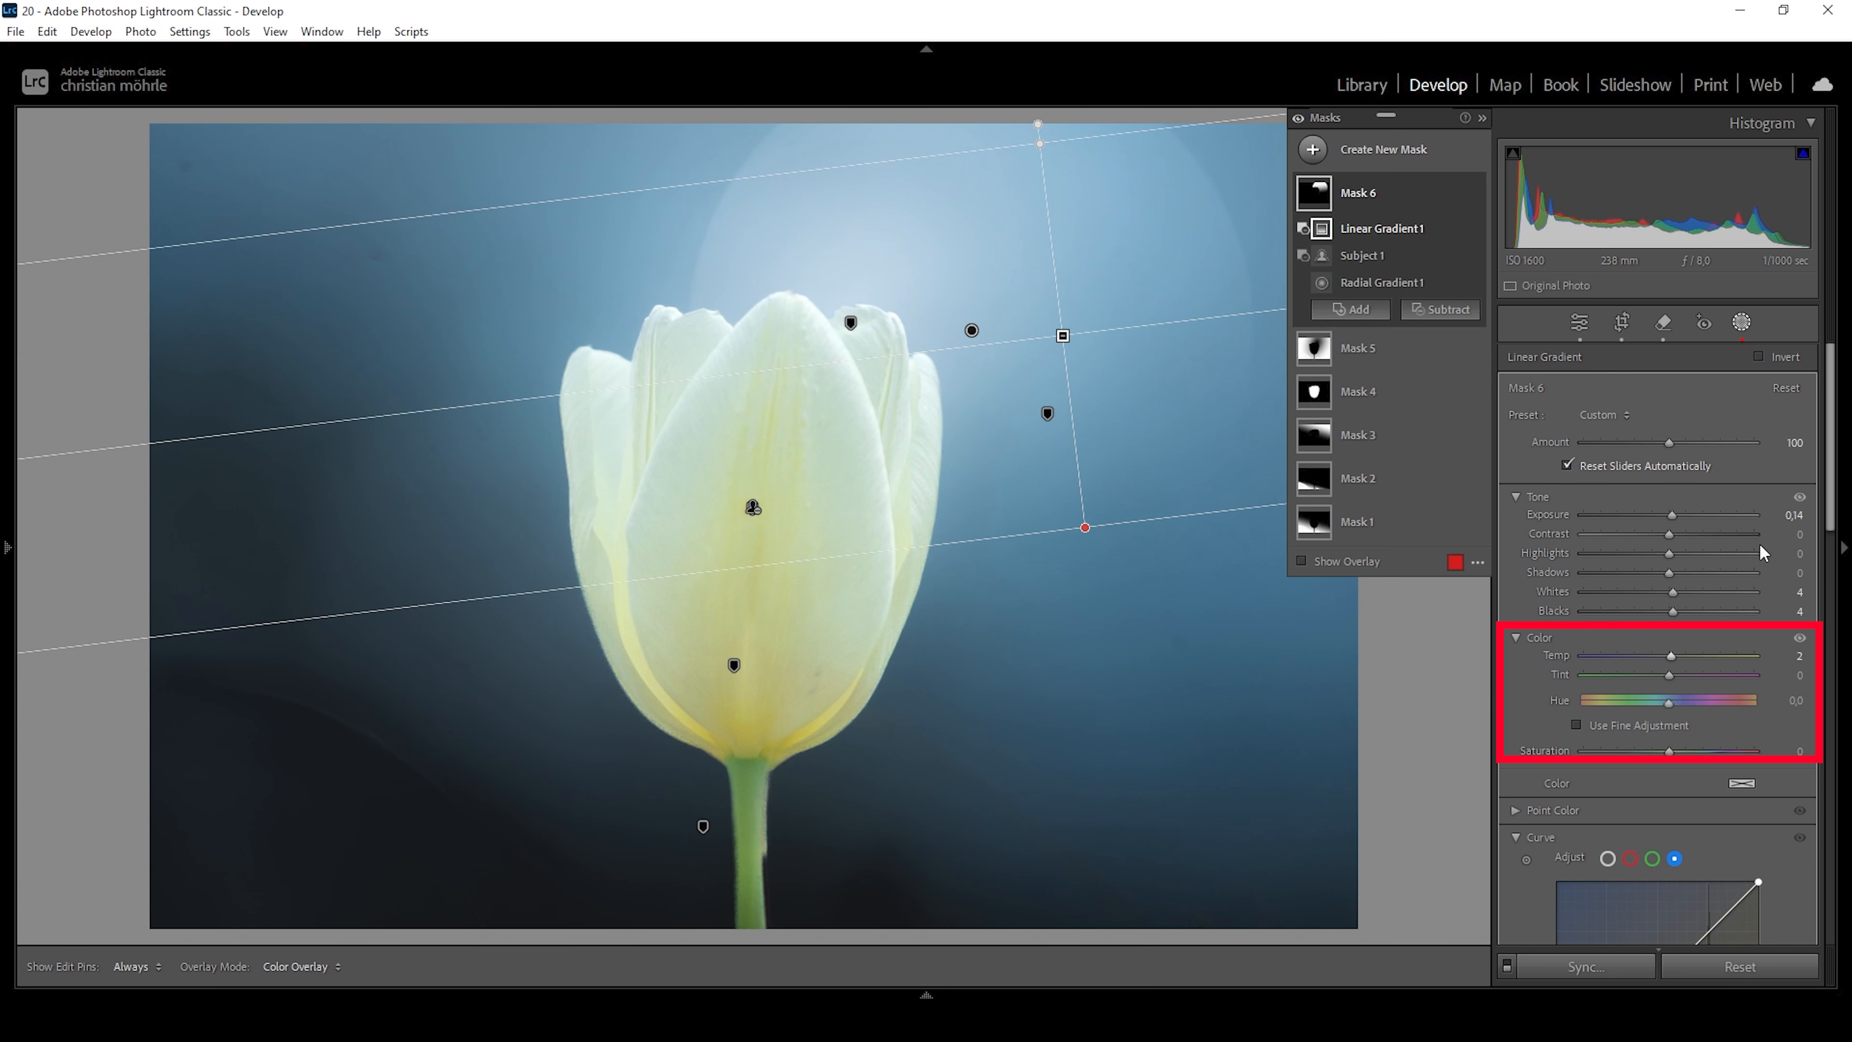
click(1674, 655)
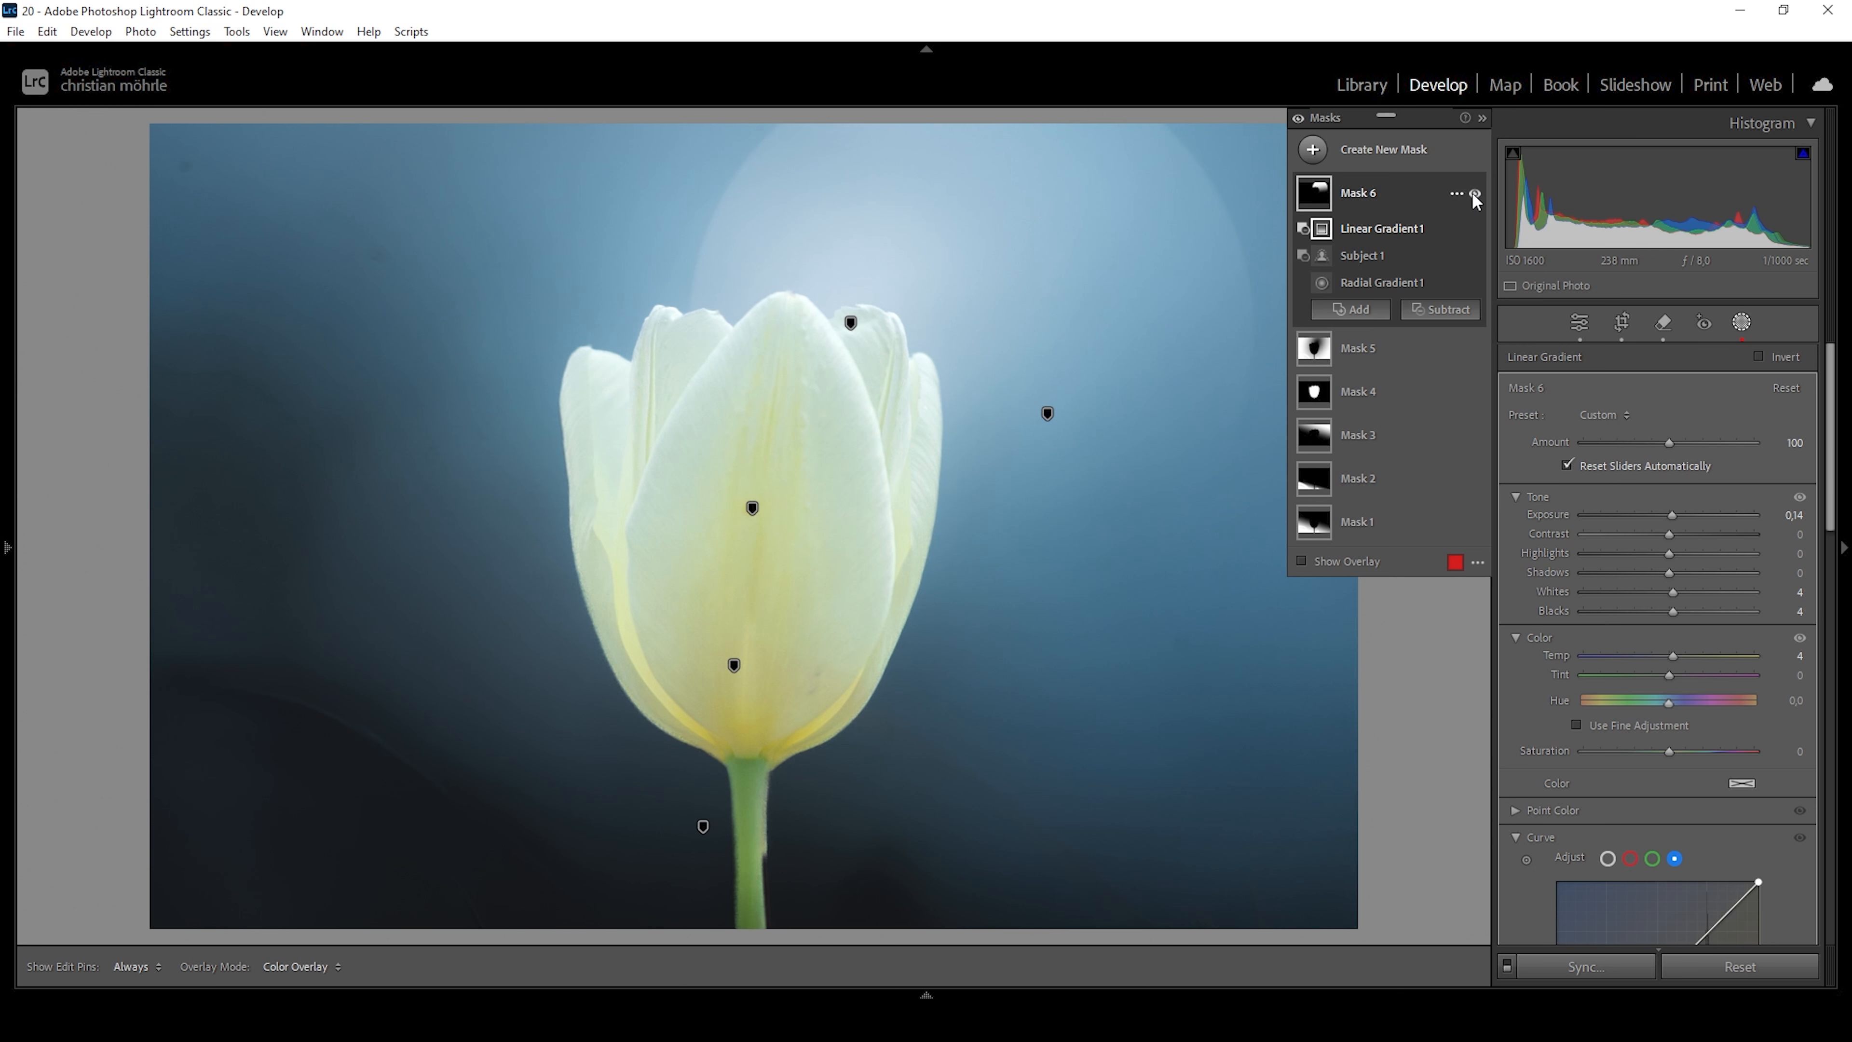
Compare the photo with and without the circle mask's light effect.
click(1474, 193)
click(1474, 193)
click(1474, 194)
click(1474, 193)
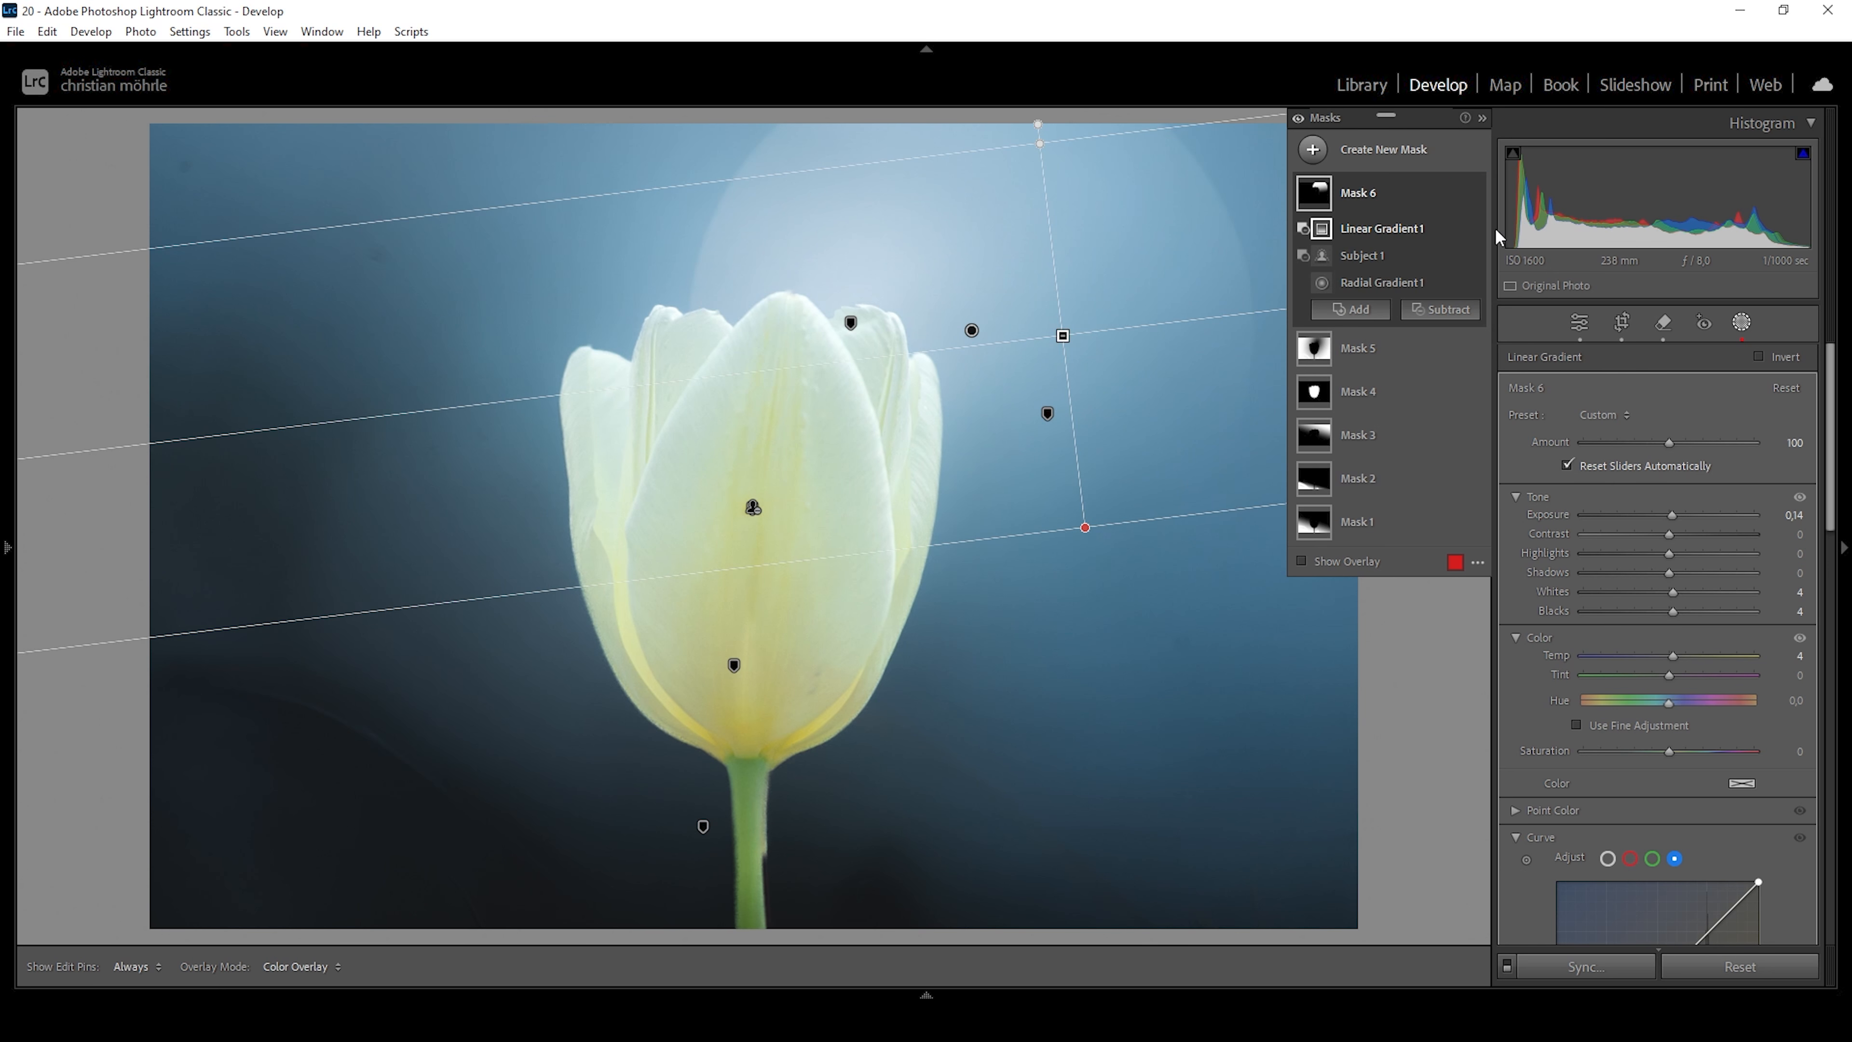
Add a smaller circular radial gradient mask with feather 2 over the background left of the tulip and subtract the subject.
click(1312, 150)
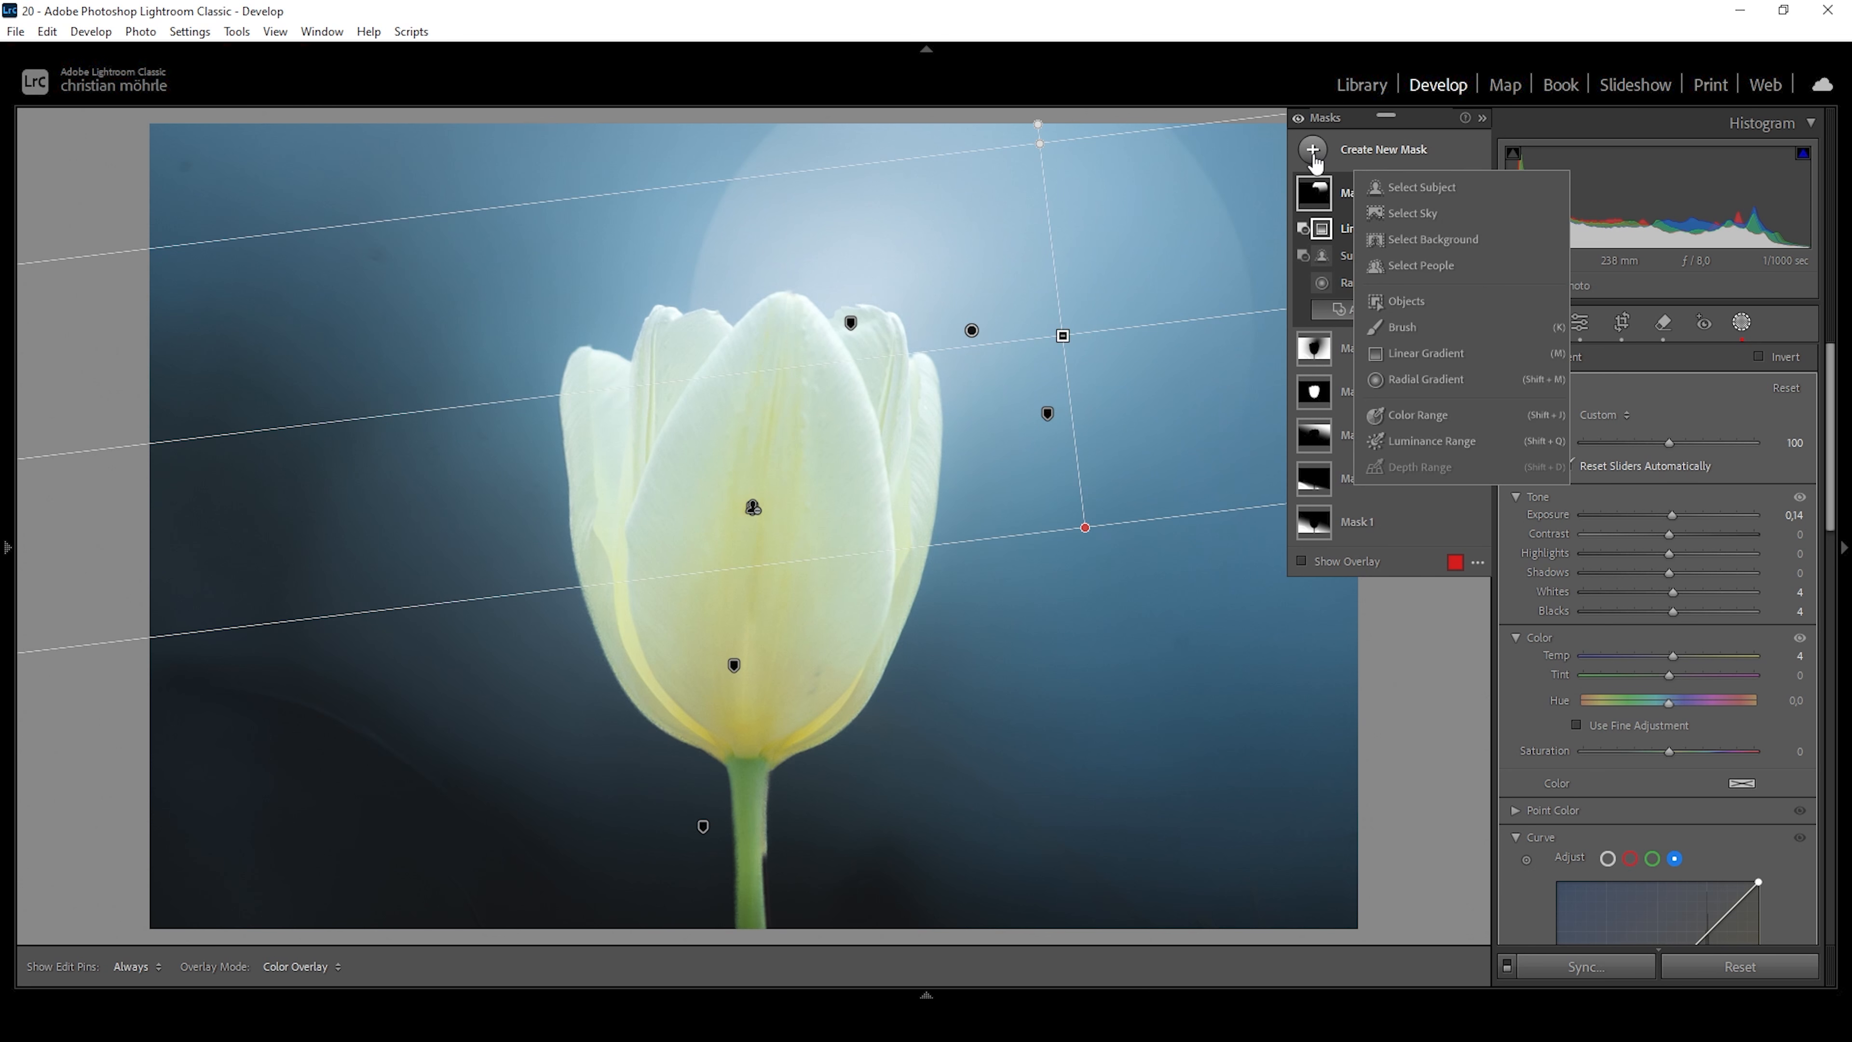
click(1425, 381)
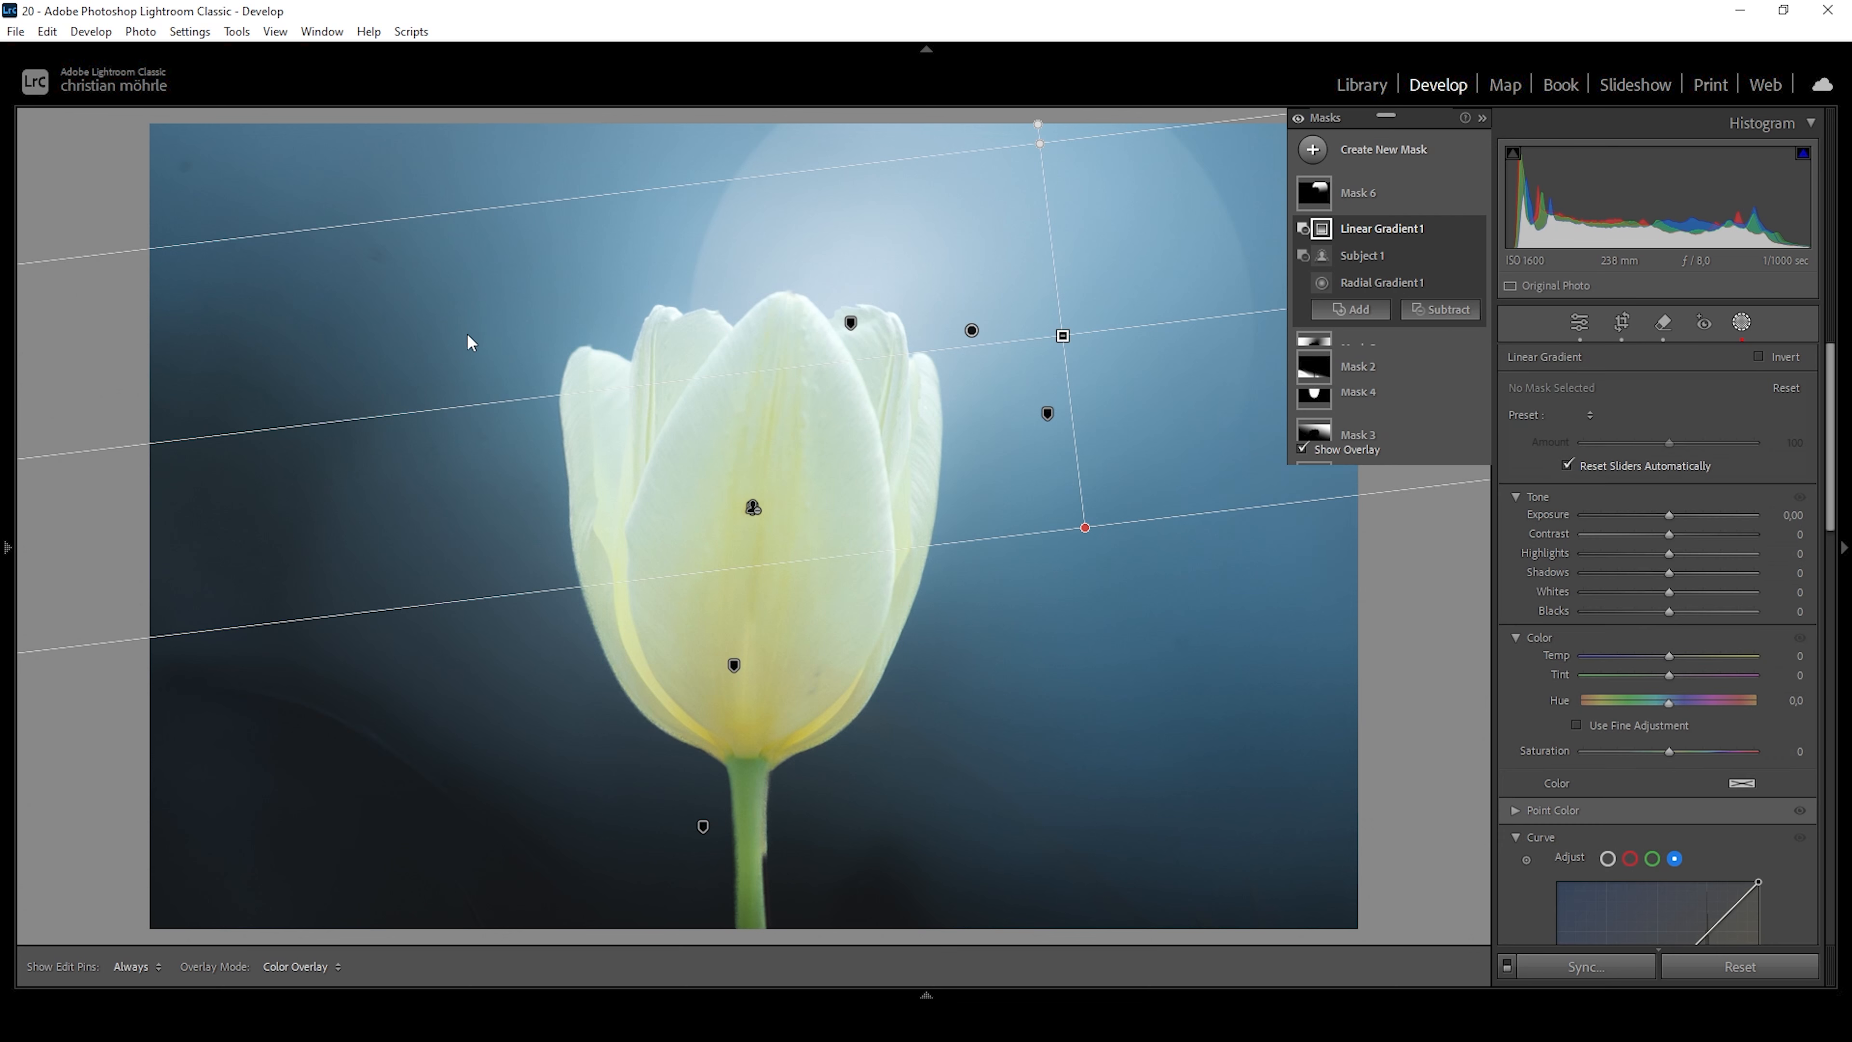
drag(406, 329, 731, 552)
drag(691, 509, 740, 539)
drag(424, 310, 481, 363)
click(1474, 259)
click(1491, 300)
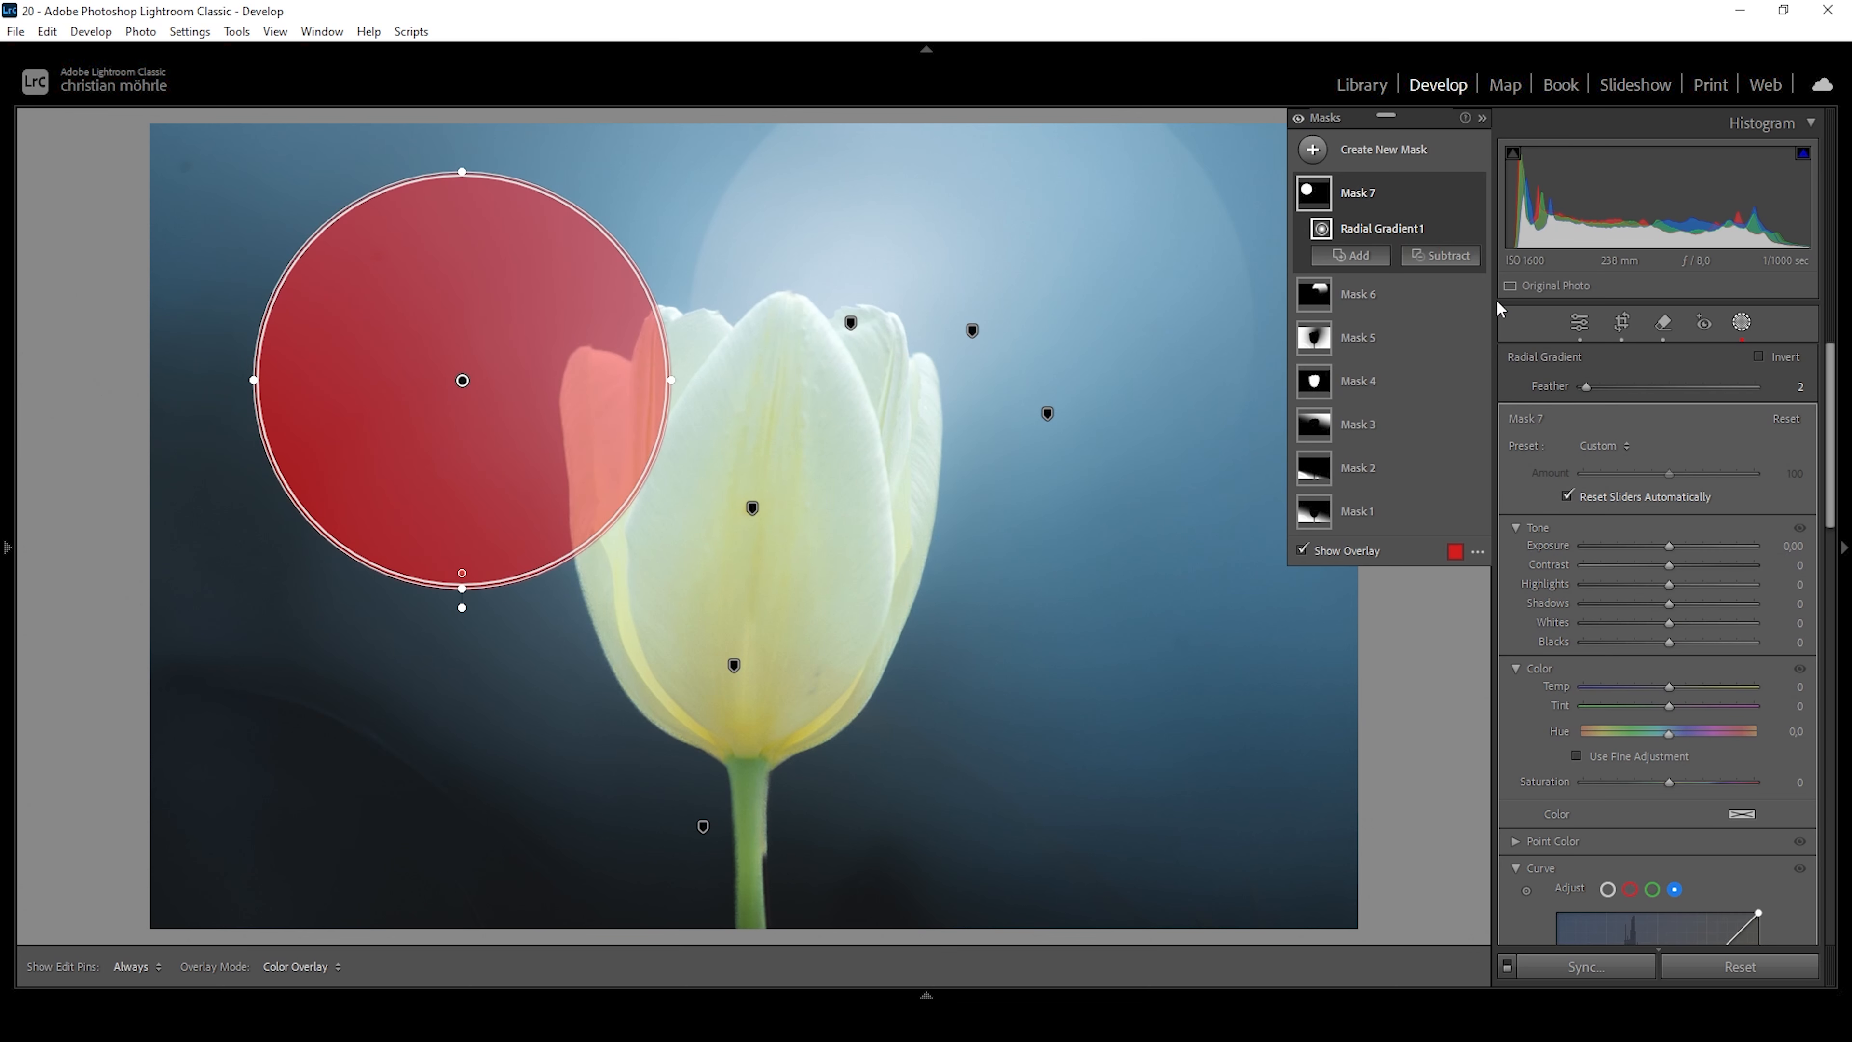